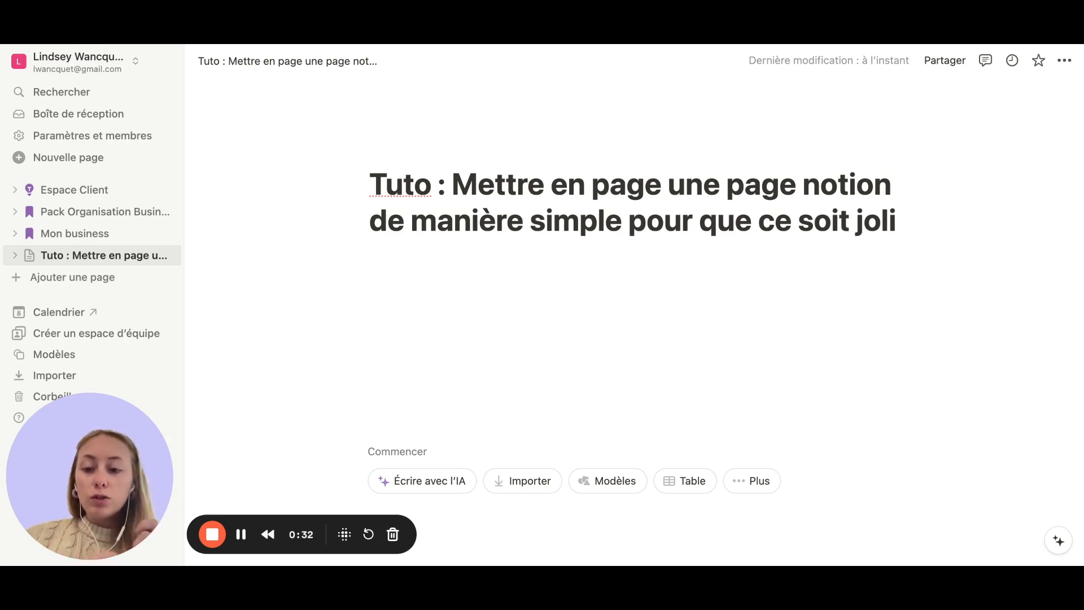
- Try the Sérif and Chasse fixe fonts and the small text option on the page, restoring the default text style
click(404, 282)
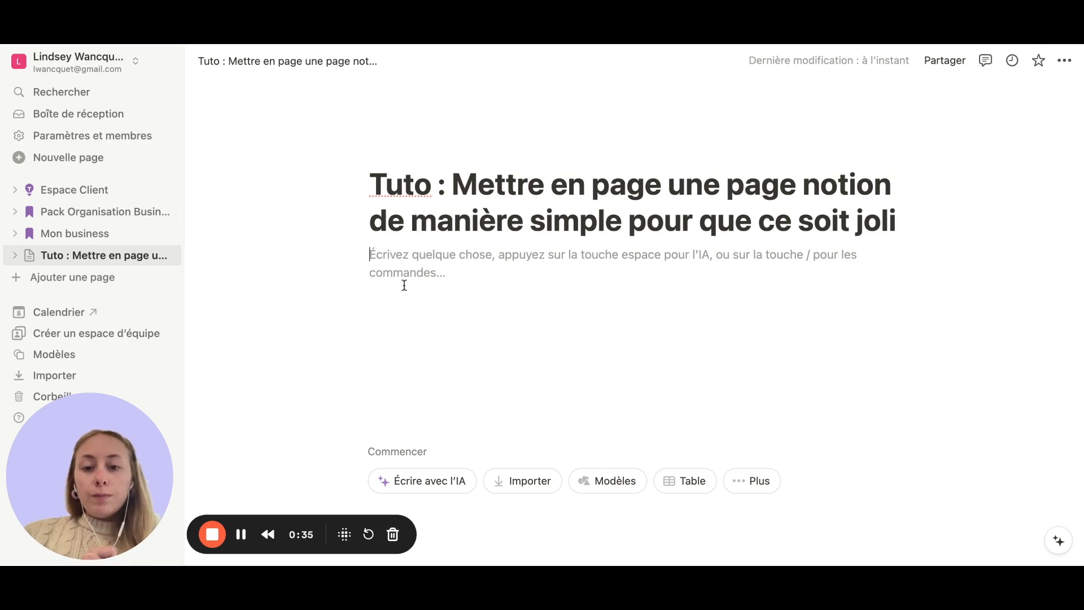
click(1065, 65)
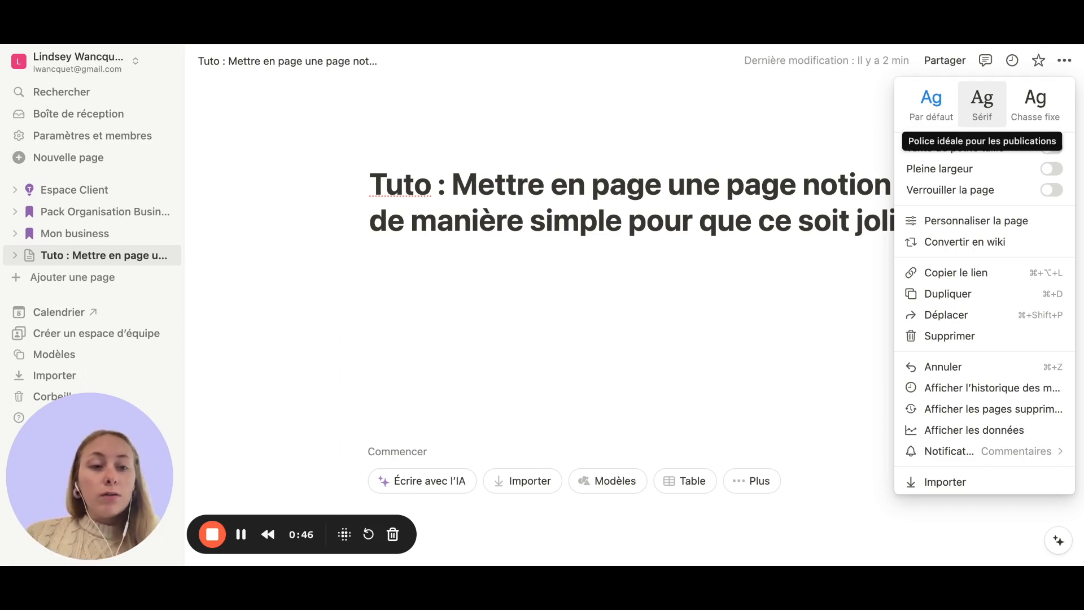
click(982, 102)
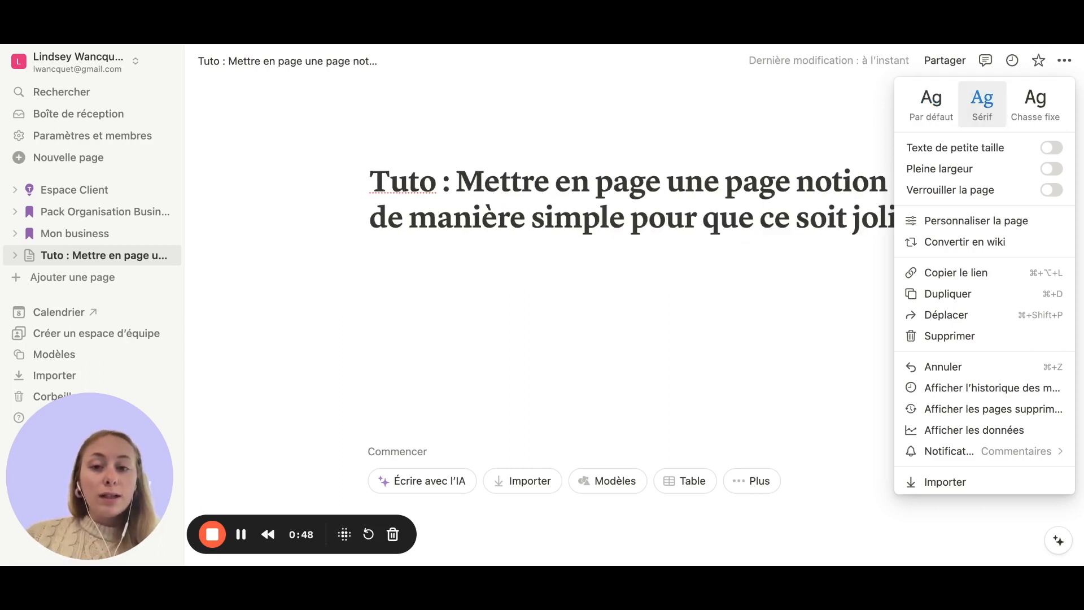
click(1036, 104)
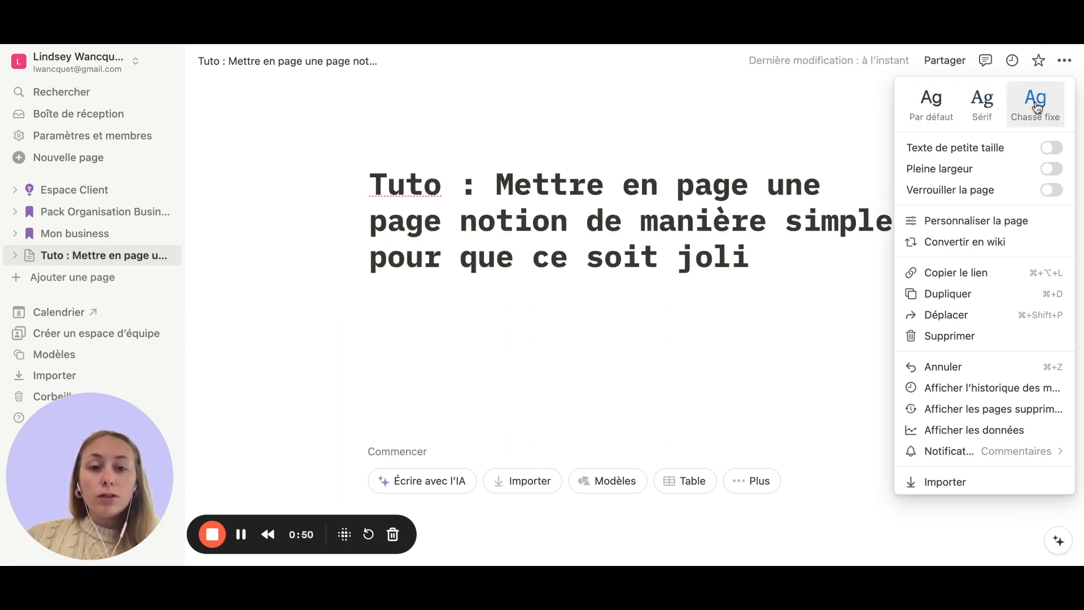
click(923, 111)
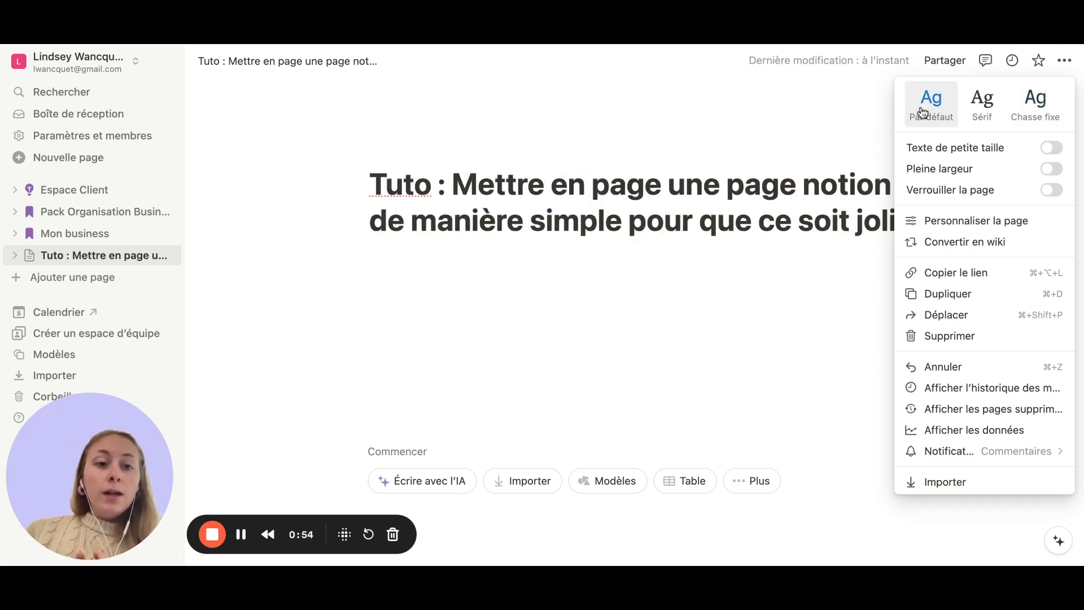
click(1049, 150)
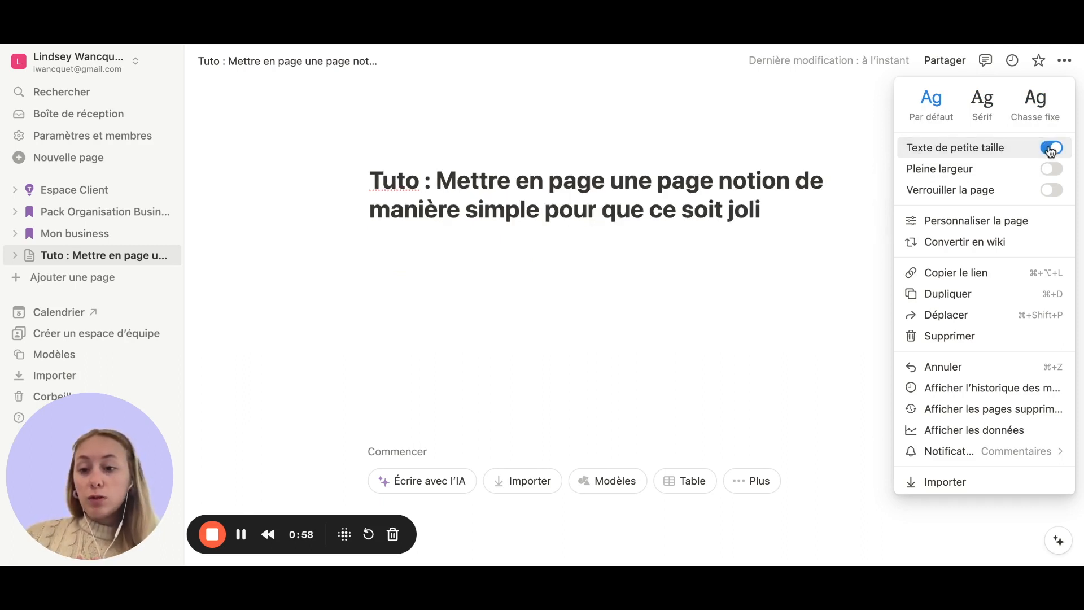
click(1050, 149)
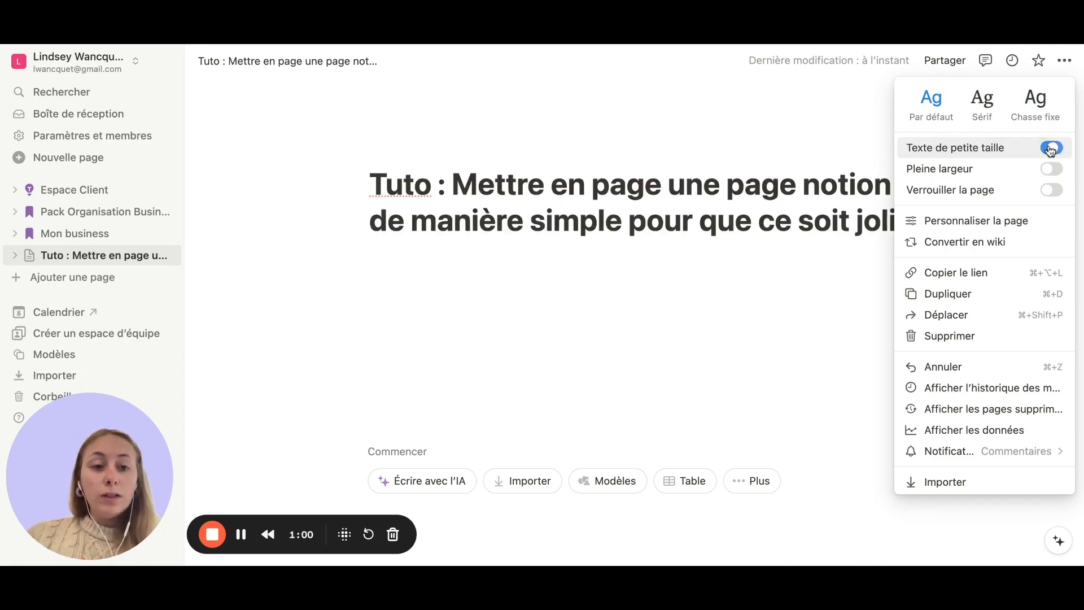
- Turn on full width for the page and view its page customization options
click(1044, 176)
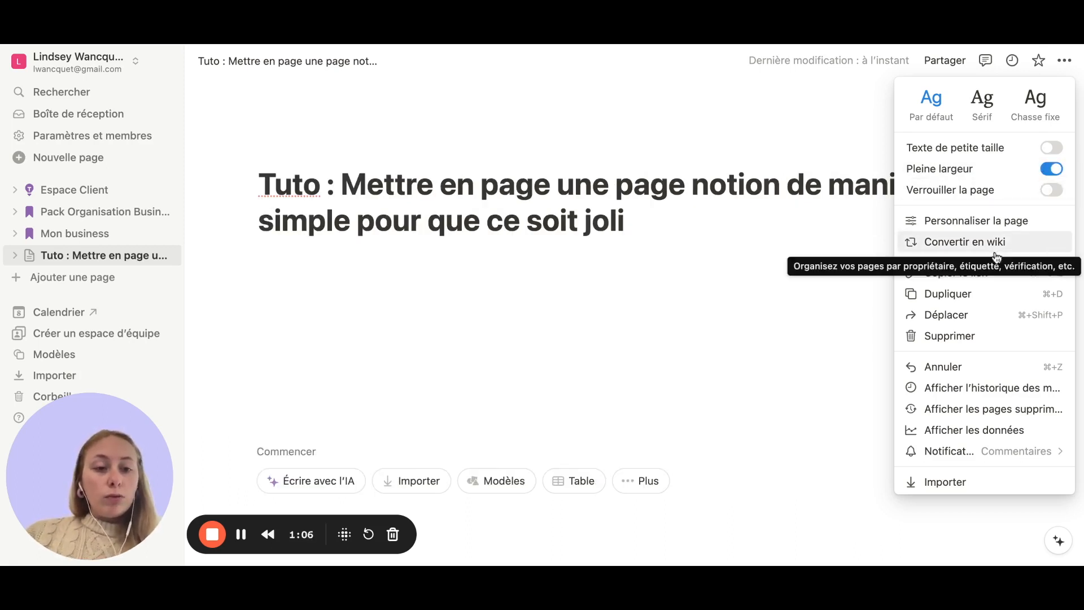
click(944, 228)
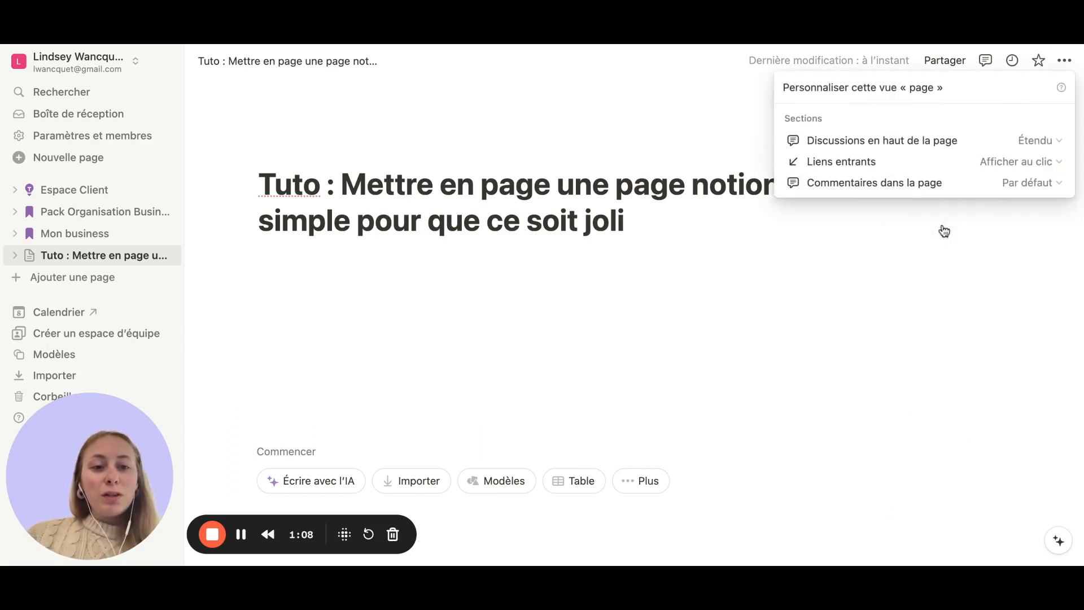
click(1065, 60)
click(1065, 61)
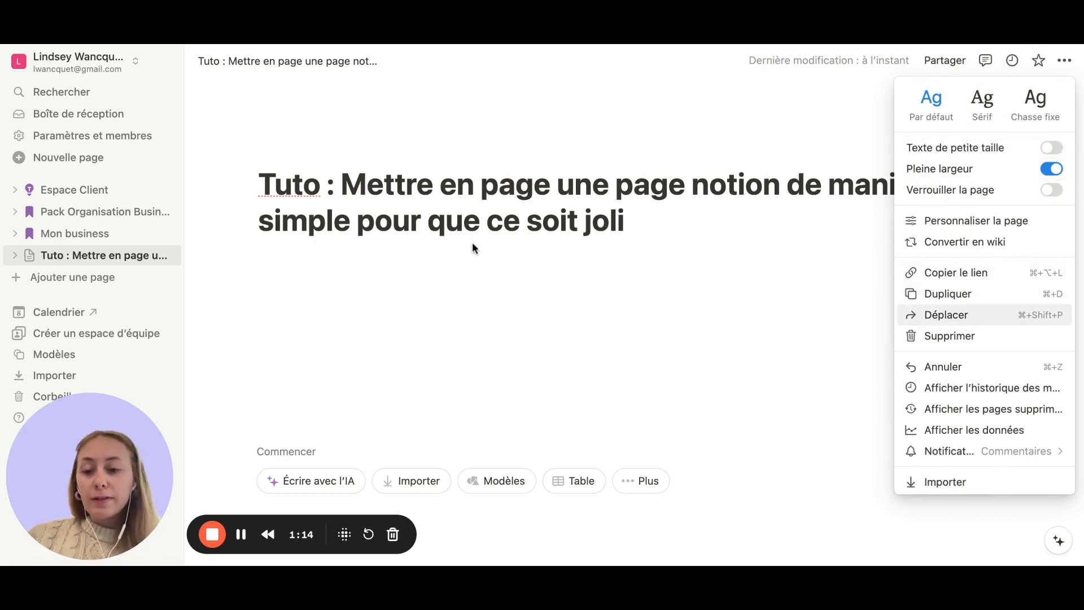
click(524, 251)
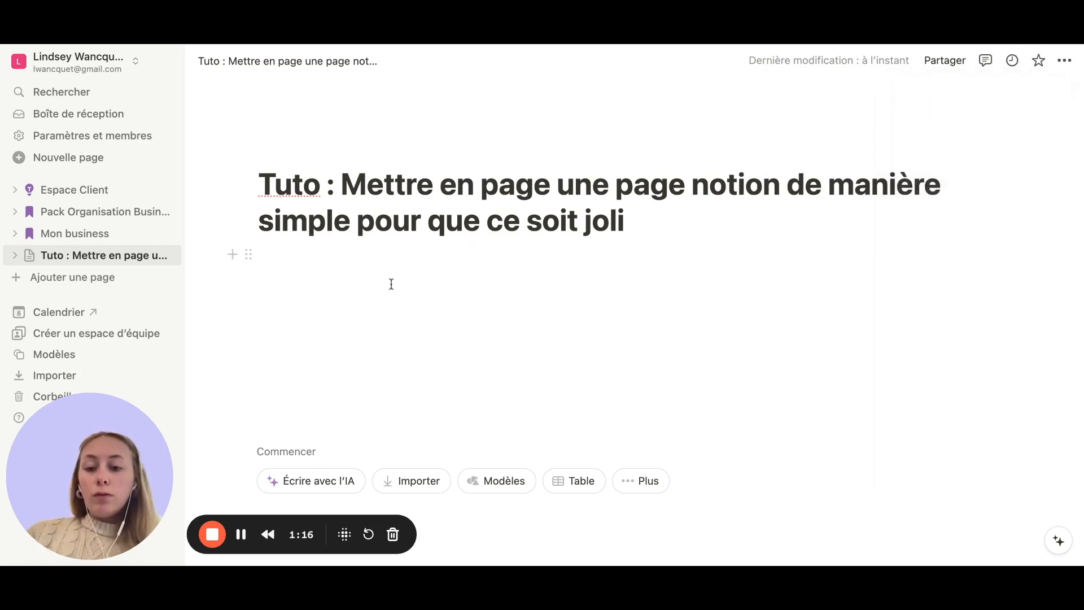
- Leave an empty line under the page title and insert an Encadré block below it
click(320, 256)
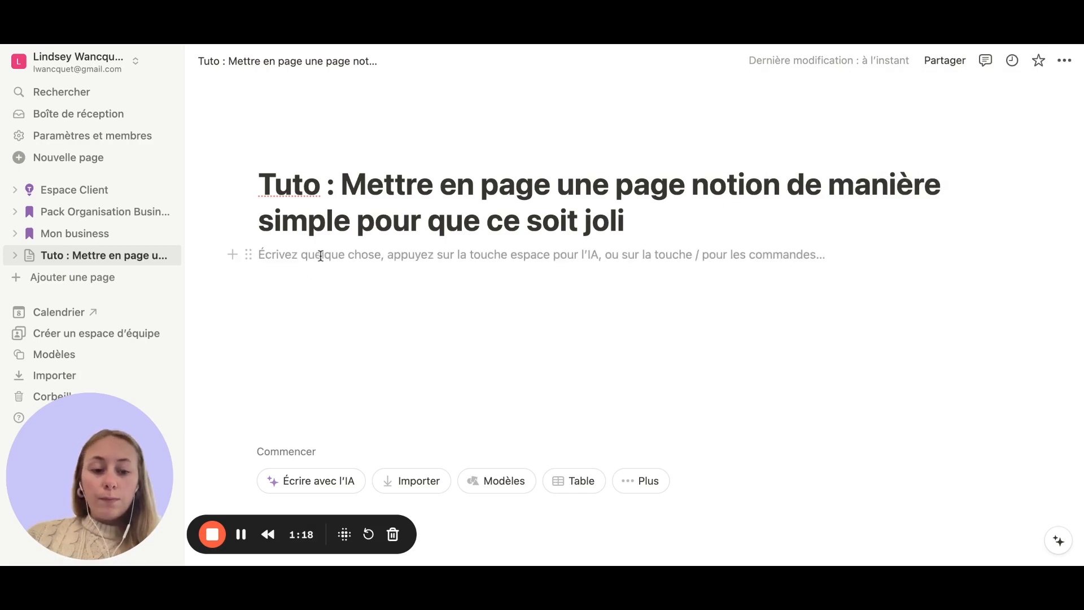
key(Return)
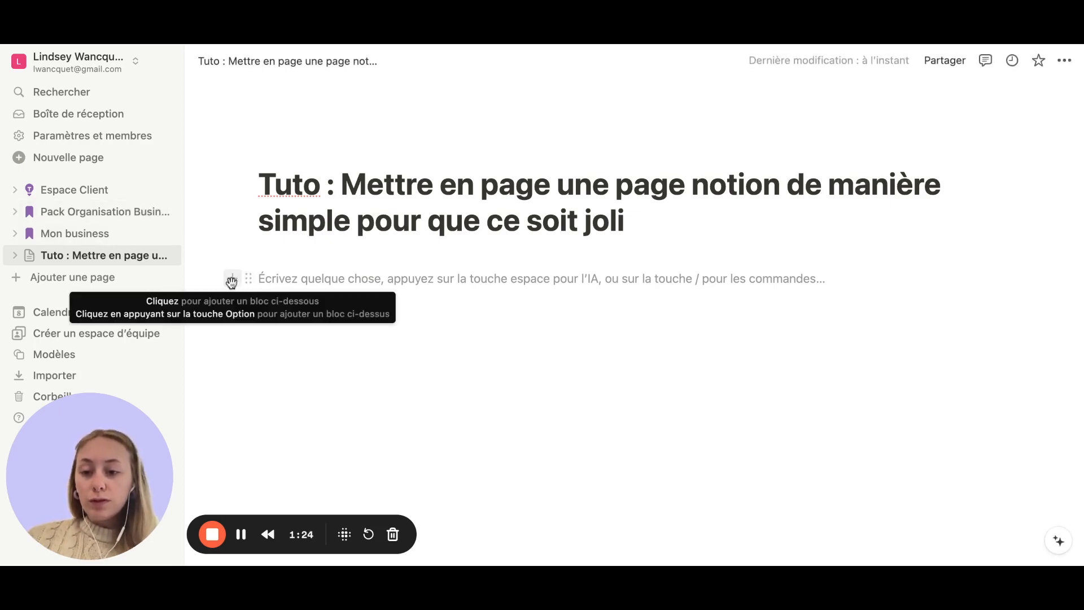
click(231, 280)
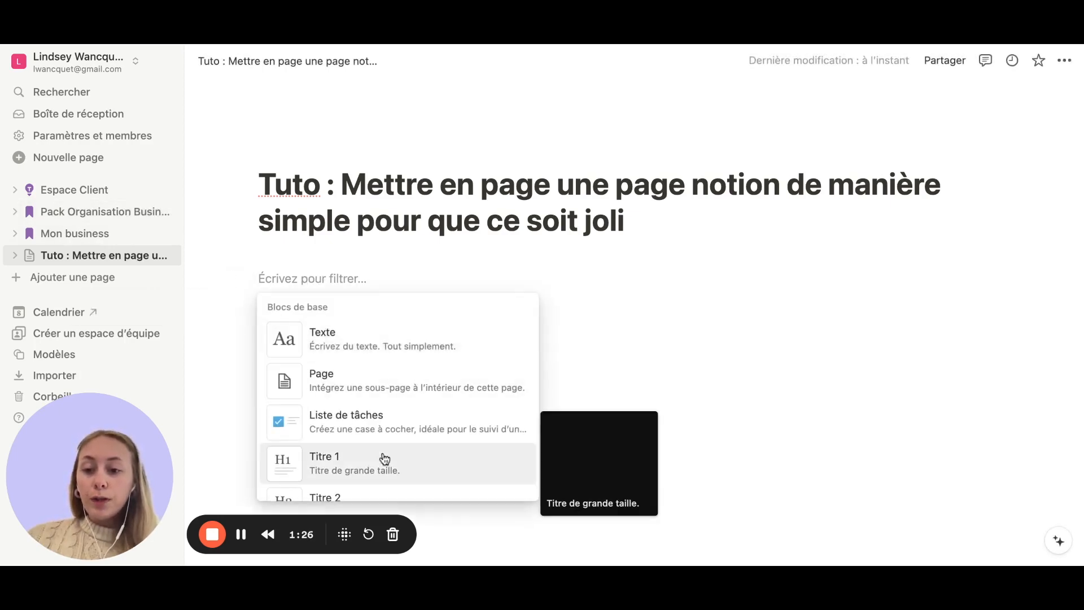
scroll(382, 458, down, 2)
scroll(385, 458, down, 10)
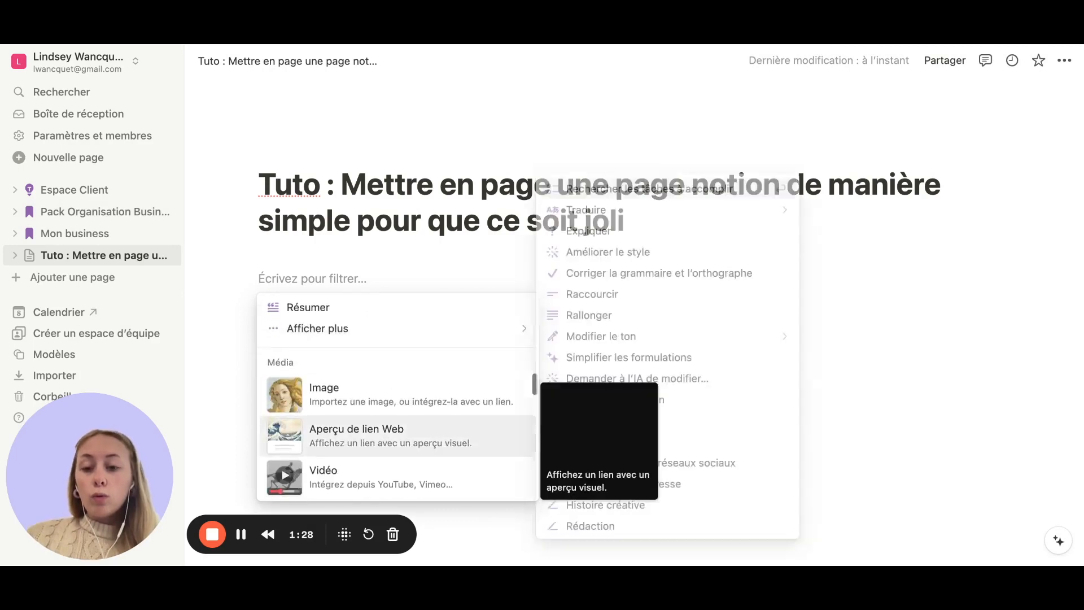
scroll(399, 397, down, 10)
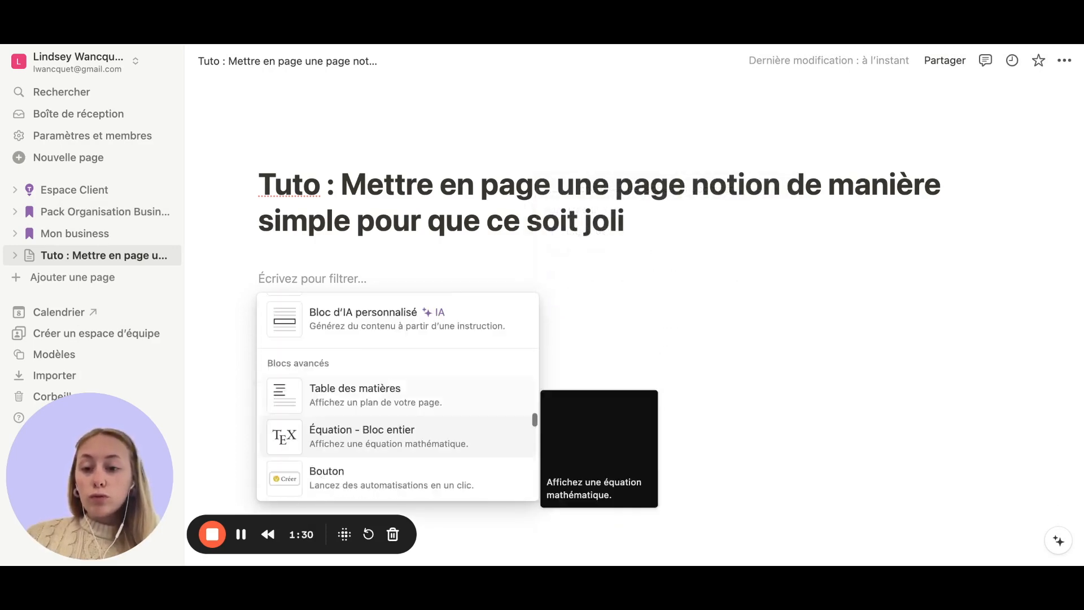
scroll(397, 469, up, 4)
scroll(398, 470, down, 2)
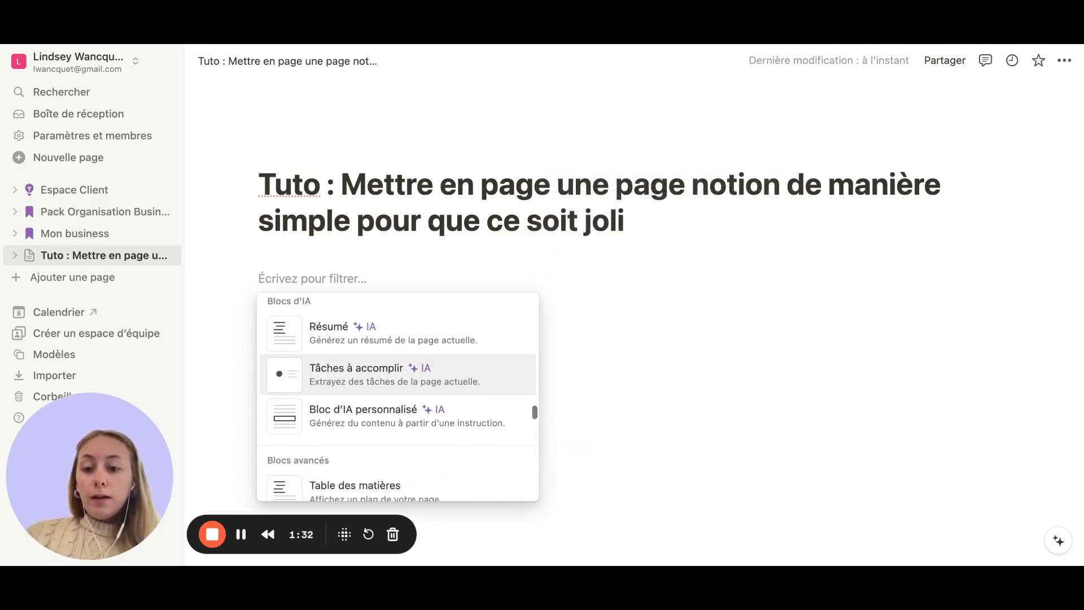
scroll(398, 423, down, 5)
scroll(398, 424, up, 10)
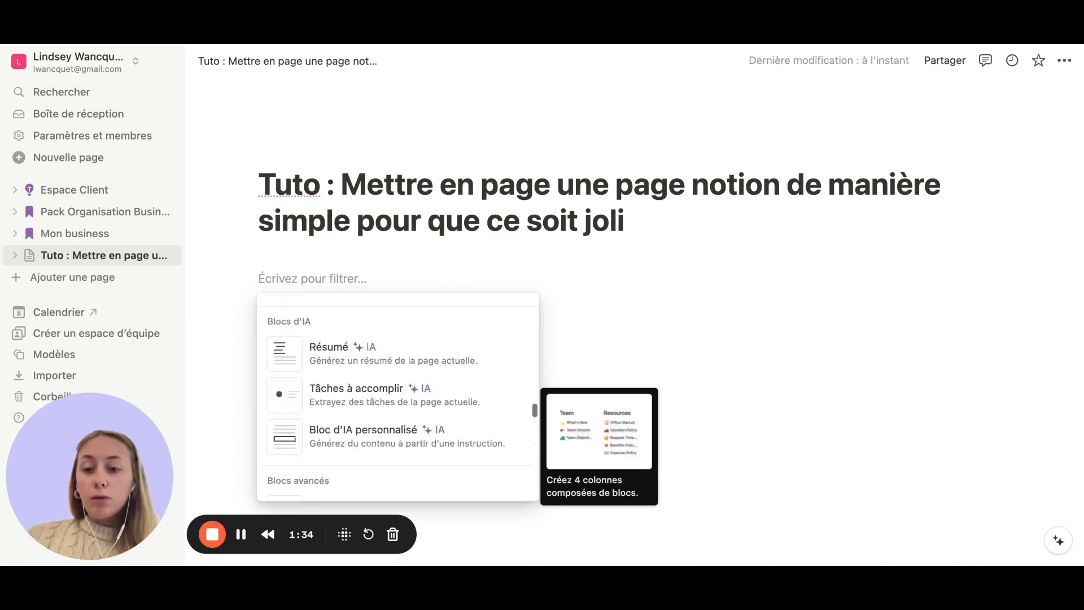
scroll(380, 438, up, 5)
scroll(381, 438, down, 2)
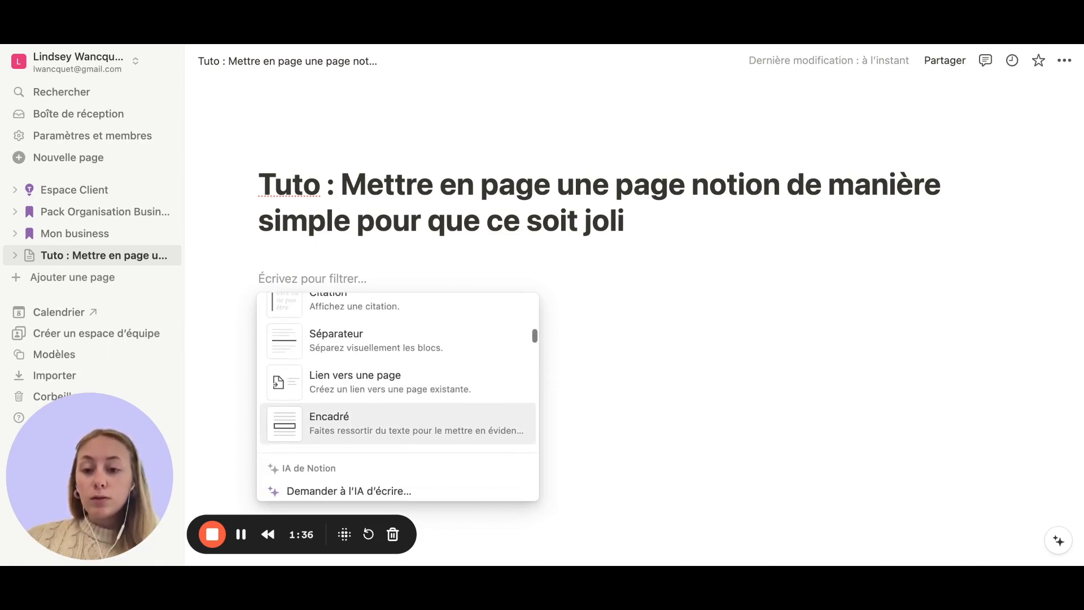
click(380, 437)
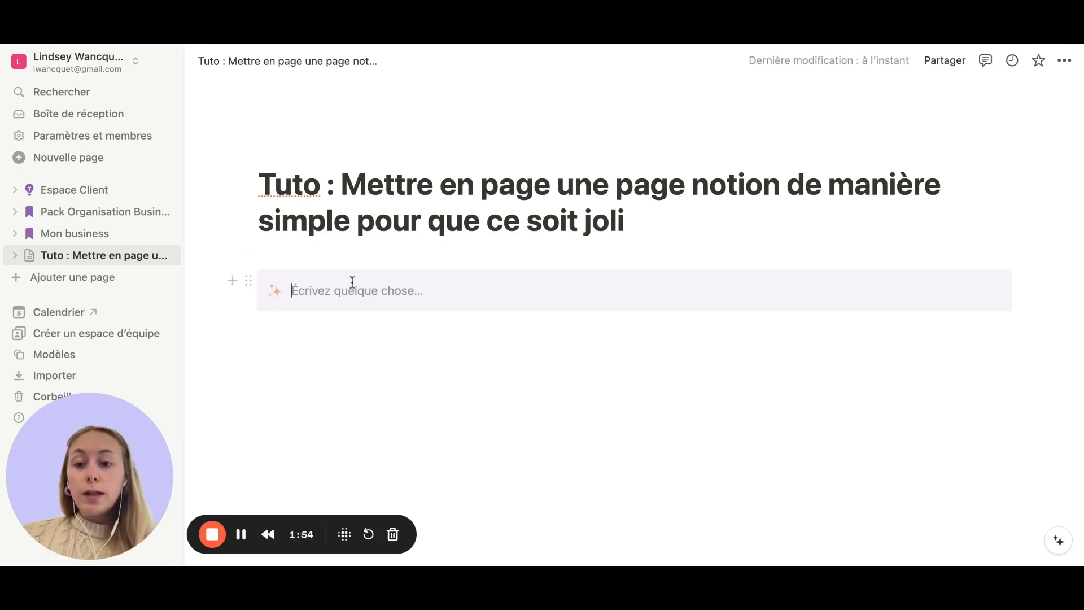
- Enter "wdjbhdà" in the callout and add an empty text block below it
text(wdjbhdà)
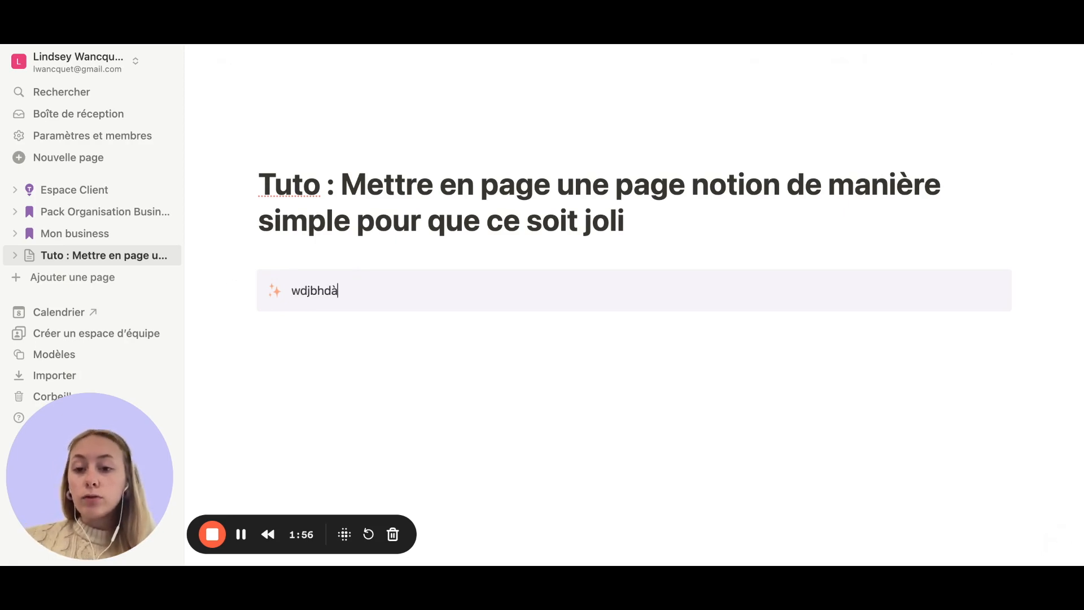
key(Return)
key(BackSpace)
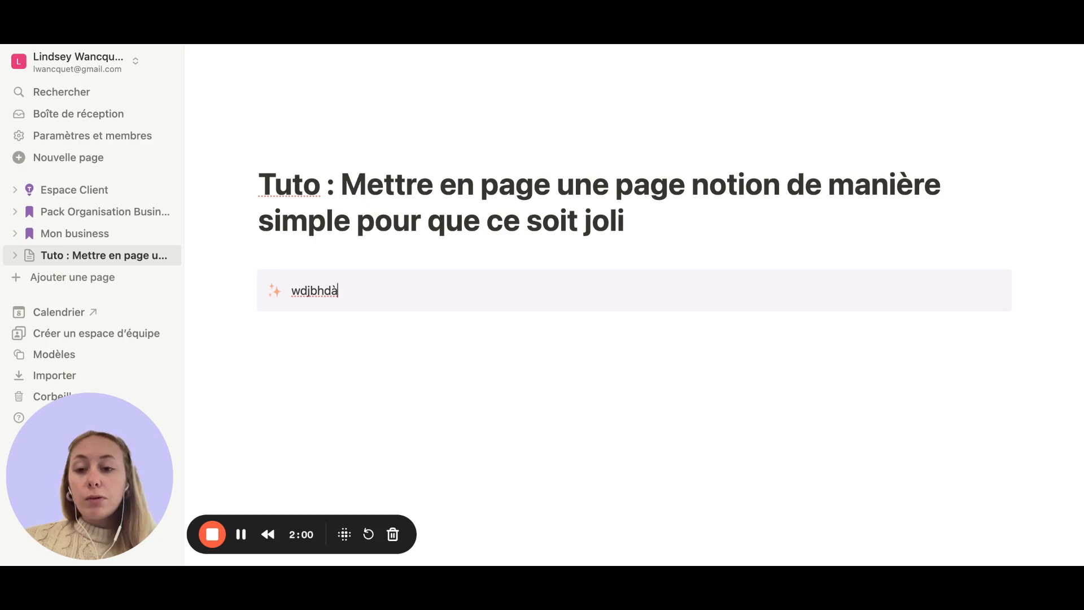
key(Return)
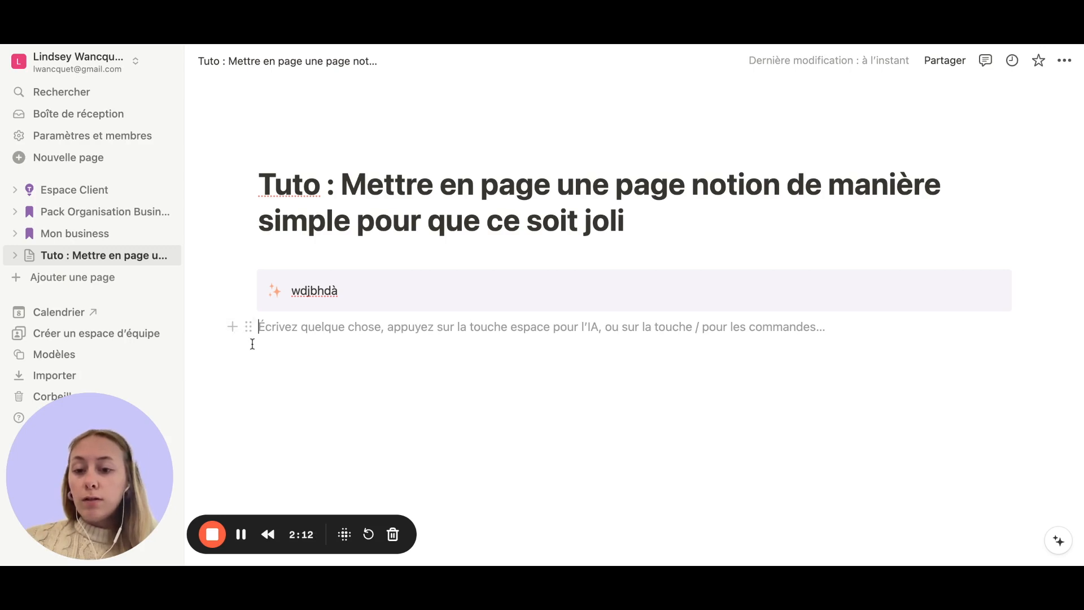
- Move the empty block into the callout beneath its first line and fill it with "kjfnbjdfbdsjkfb"
drag(249, 327, 296, 298)
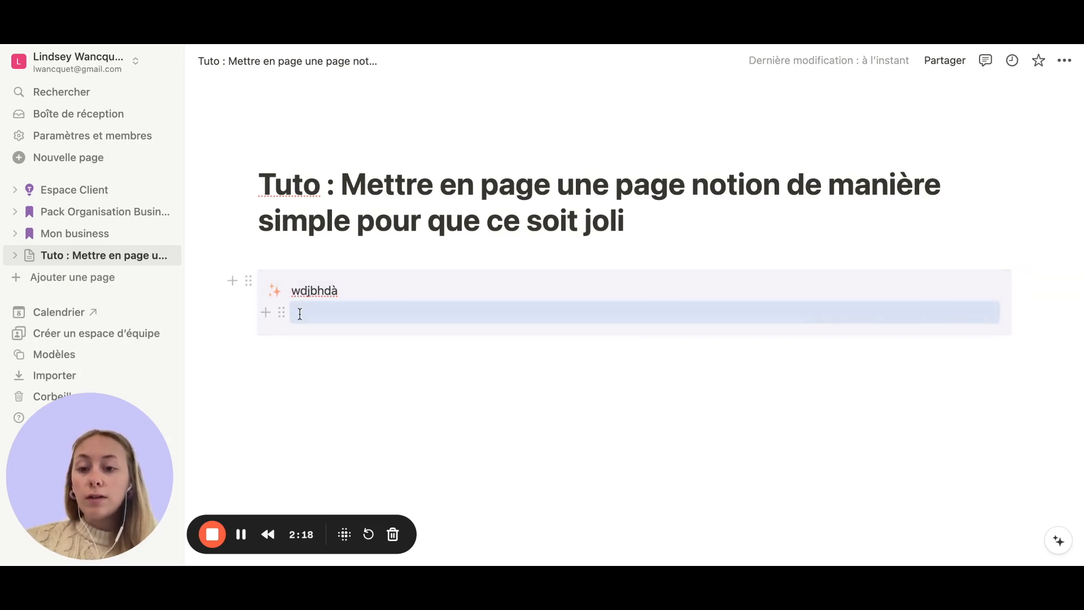
click(299, 314)
text(kjfnbjdfbdsjkfb)
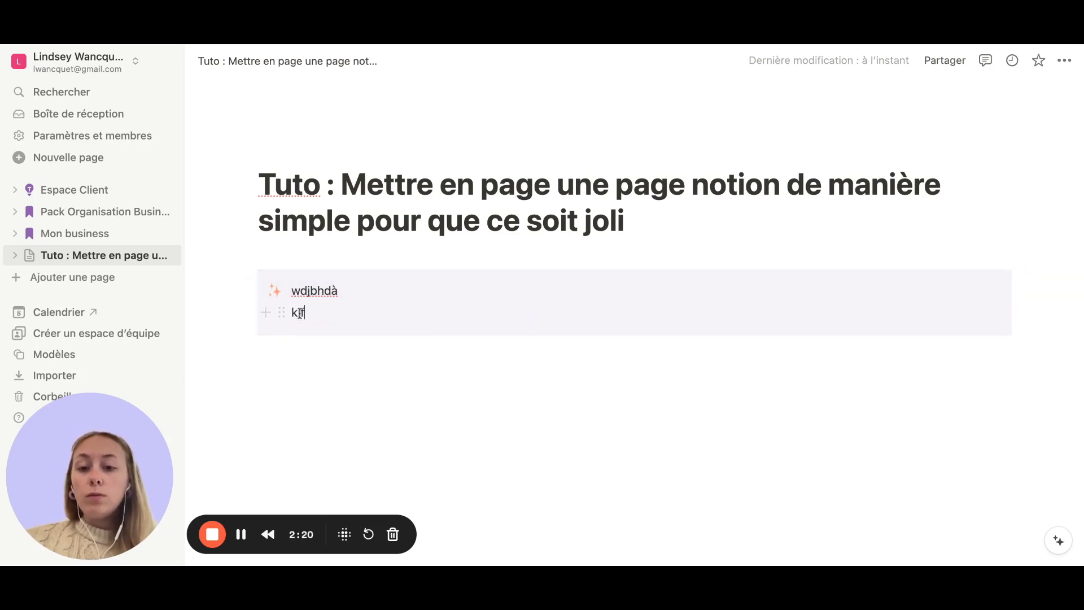
- Try adding several empty lines after the callout's second line, then remove them
key(Return)
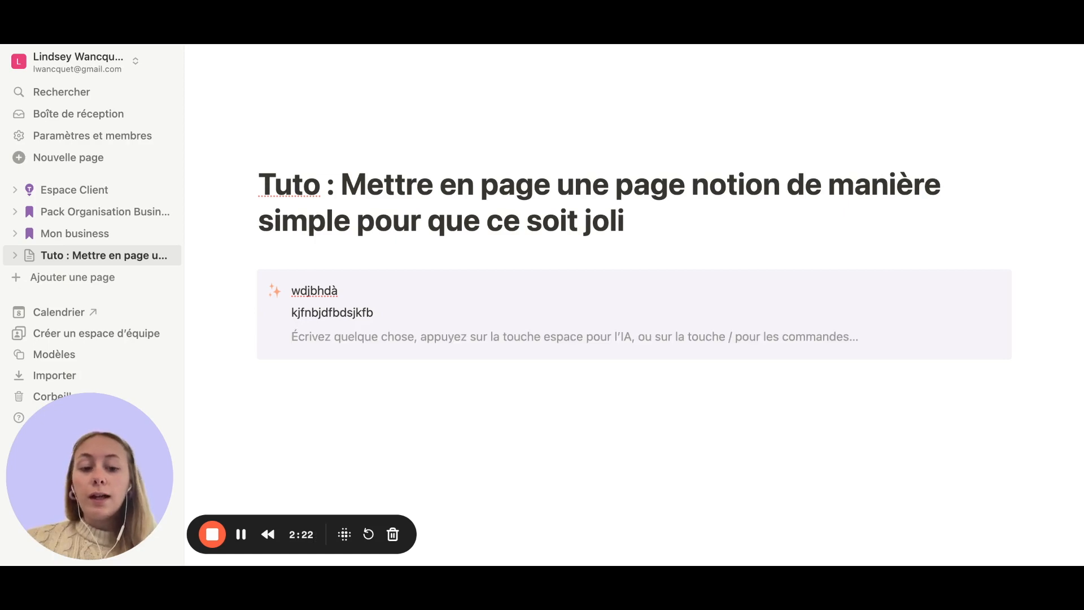
key(BackSpace)
key(BackSpace)
key(Return)
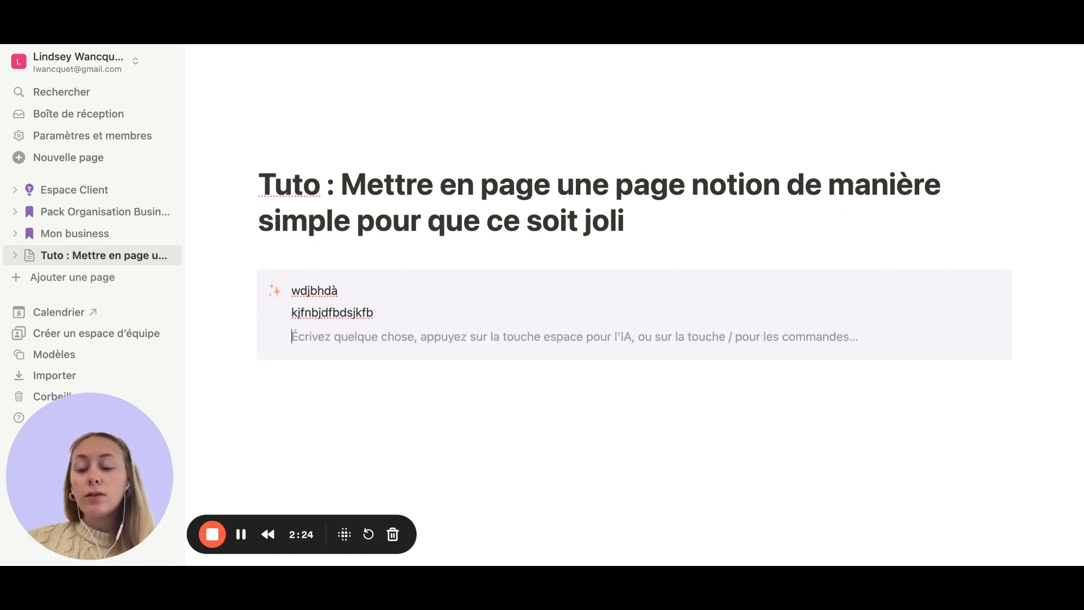
key(Return)
key(Return)
key(Return)
key(Return)
key(BackSpace)
key(BackSpace)
key(BackSpace)
key(BackSpace)
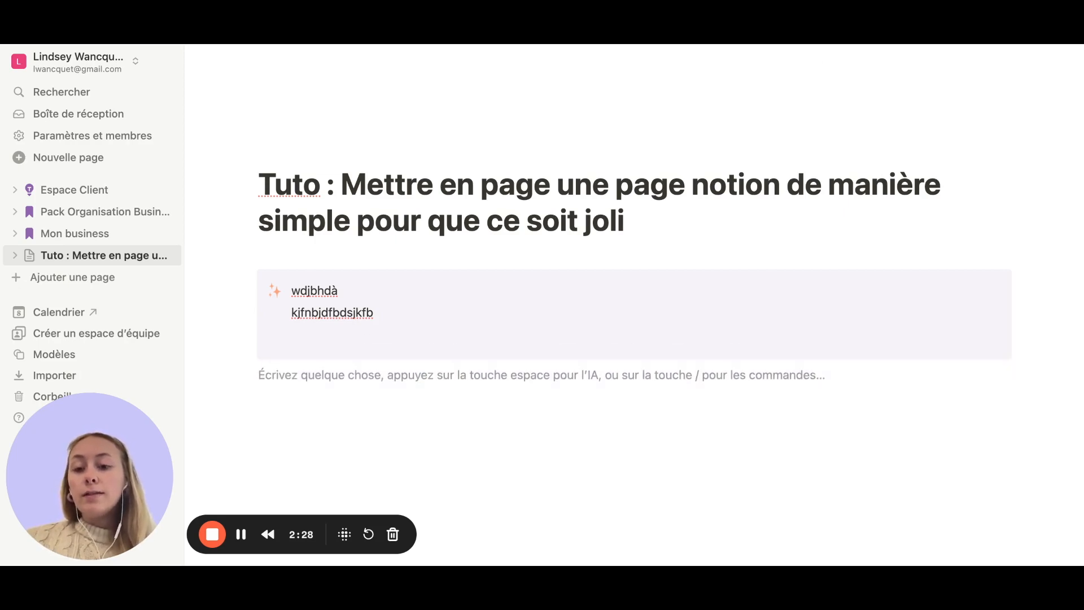
key(BackSpace)
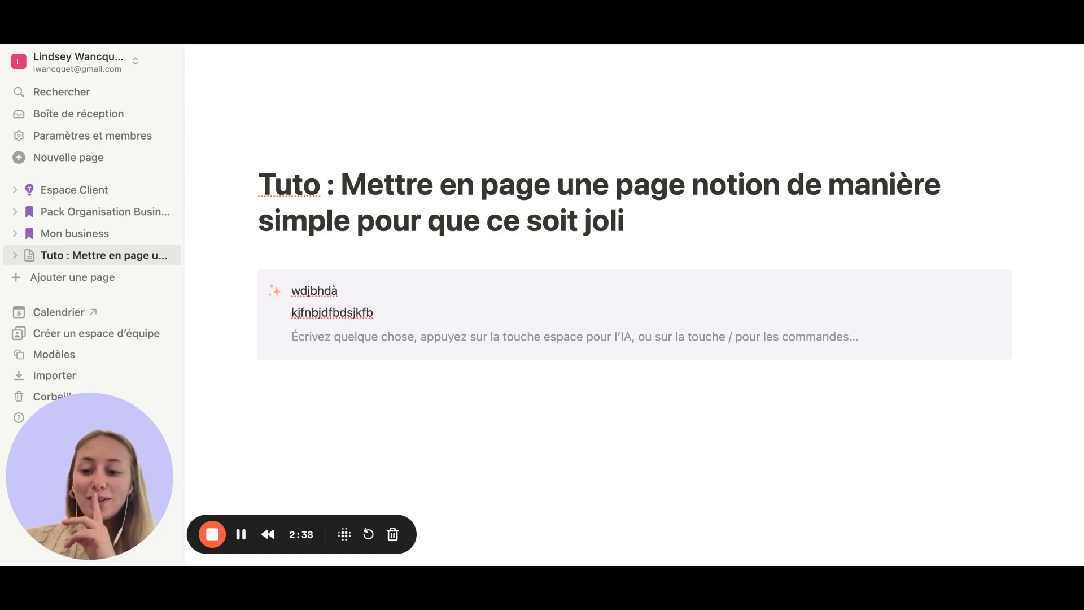
key(Return)
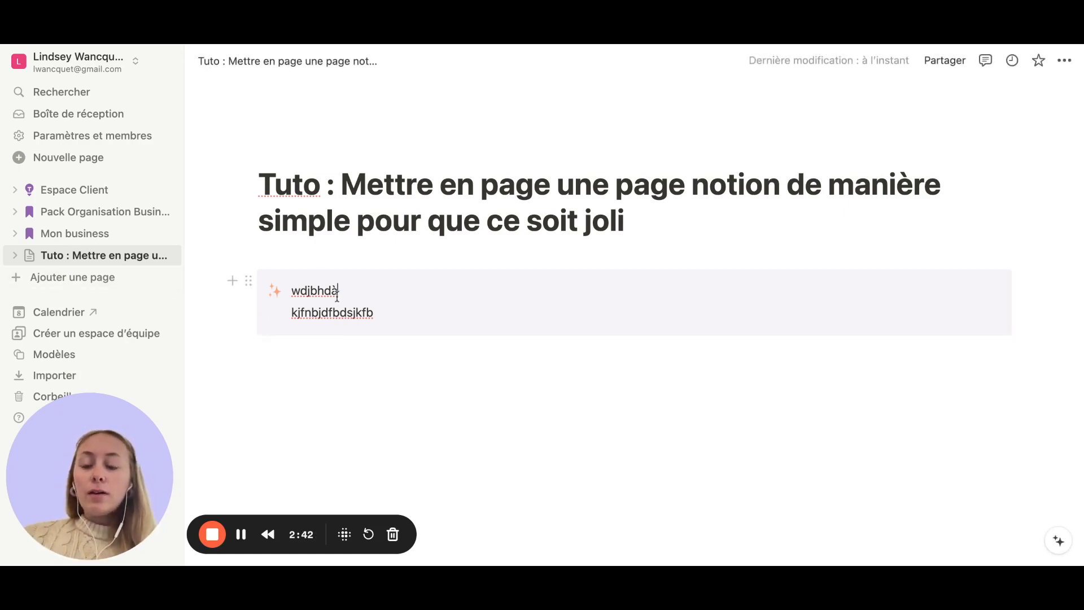
- Add a Menu dépliant block under the second line inside the callout and title it "TITRE"
double_click(310, 291)
drag(375, 314, 291, 312)
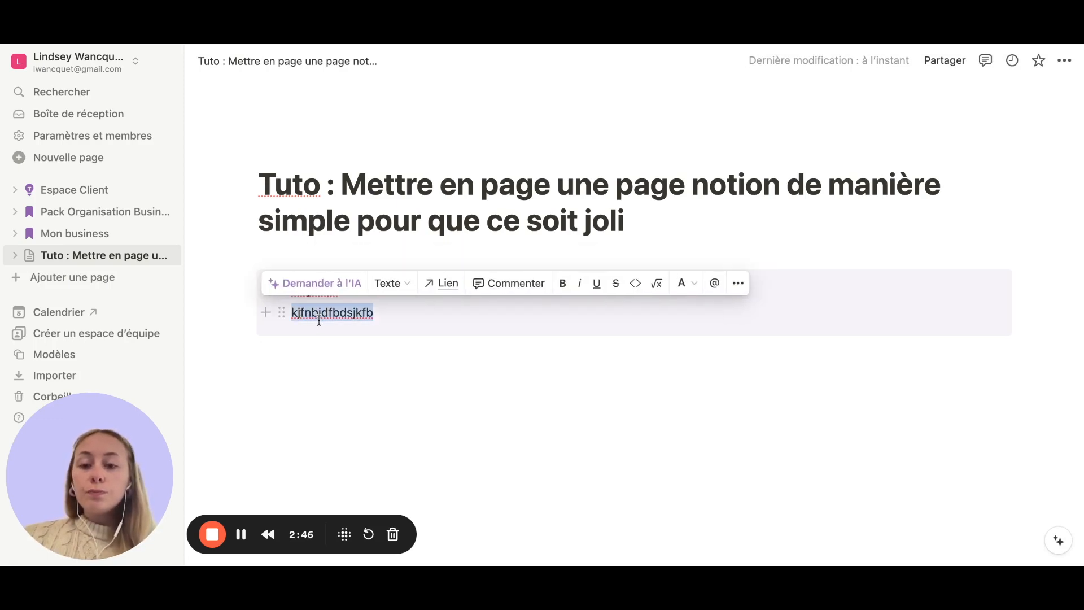
click(265, 314)
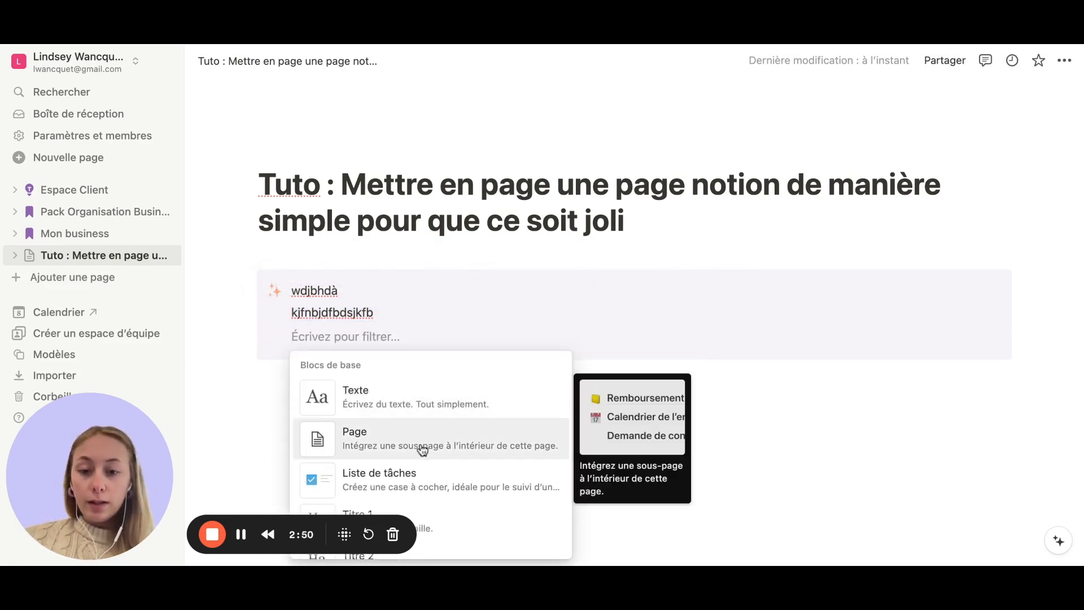
scroll(420, 443, down, 1)
scroll(452, 427, down, 5)
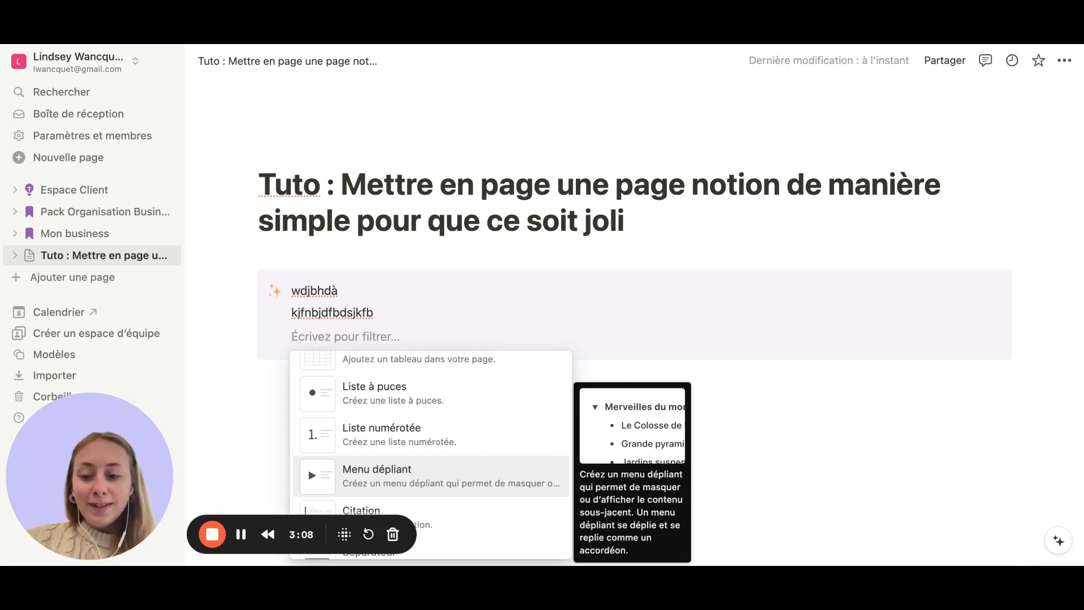
key(Return)
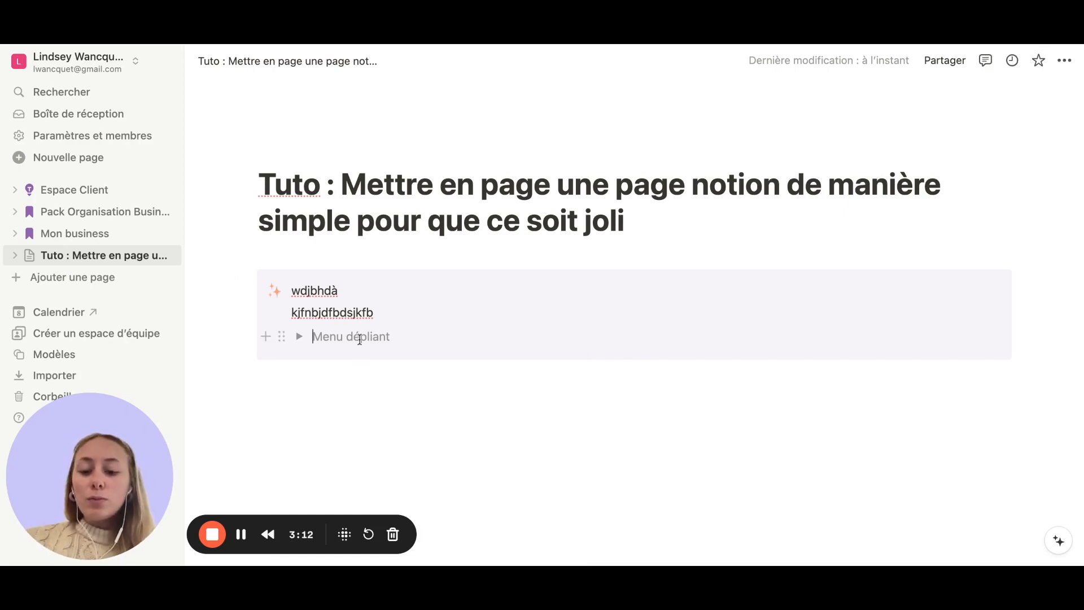
text(TITRE)
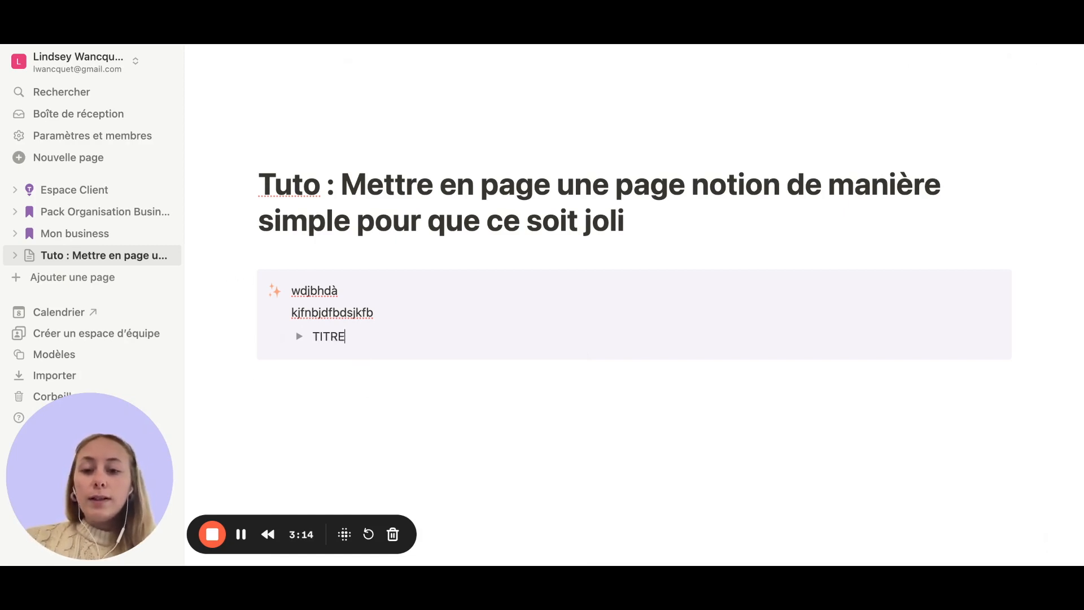
- Move the line "kjfnbjdfbdsjkfb" inside the TITRE toggle, then expand and collapse the toggle to check its content
drag(287, 313, 317, 341)
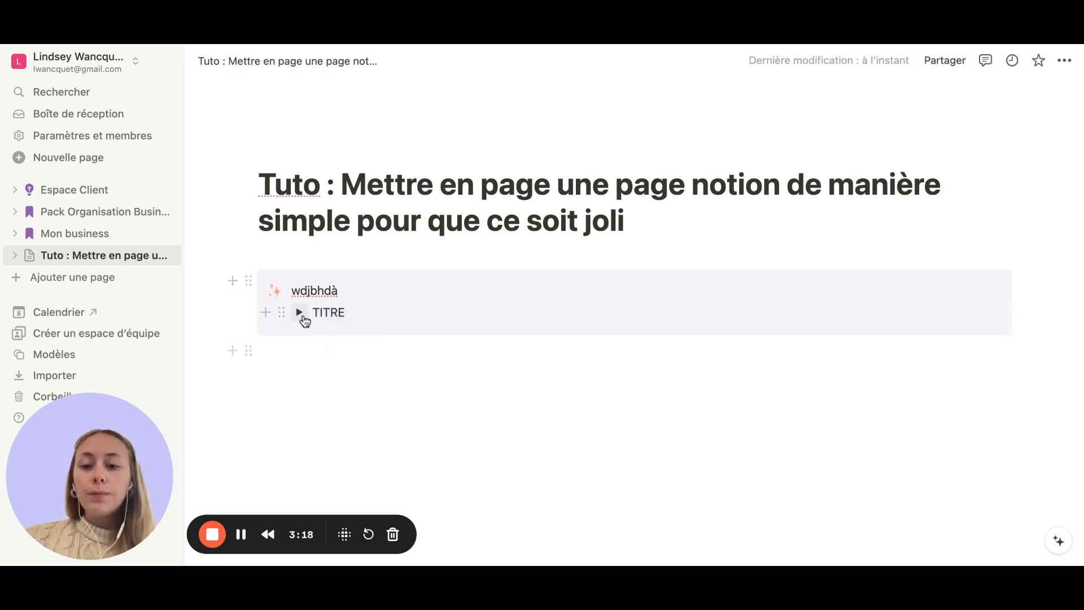
click(301, 318)
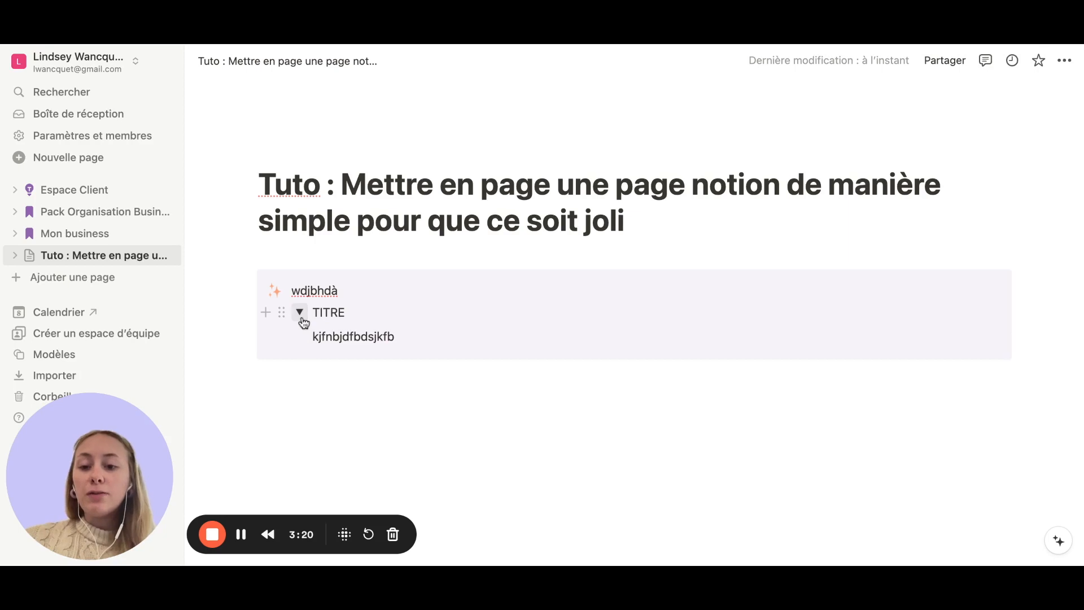
click(299, 312)
click(299, 312)
click(299, 312)
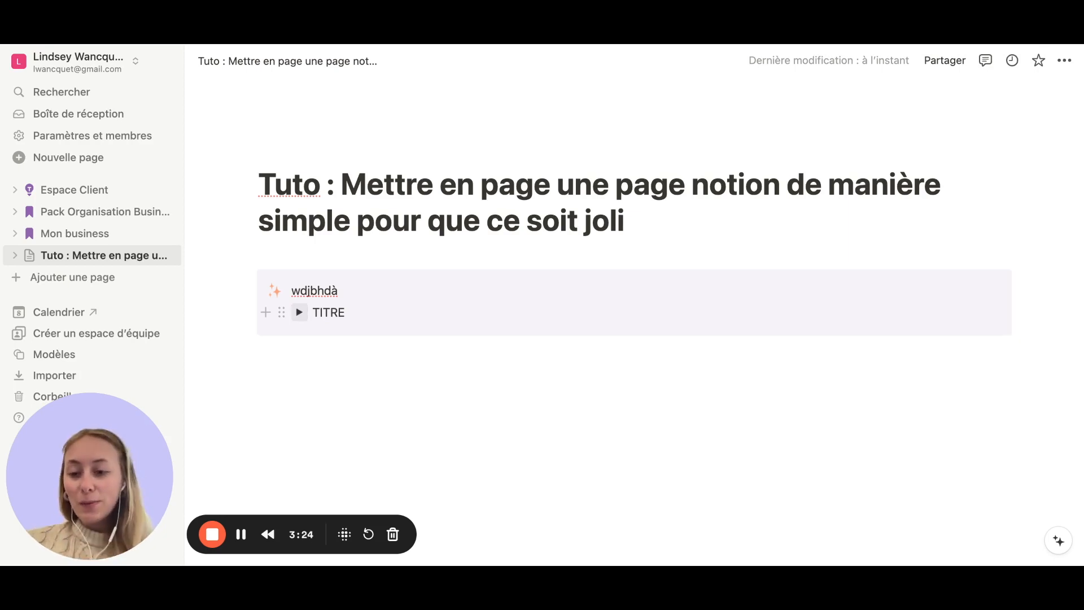
- Delete the TITRE toggle with its content and clear the callout's remaining text
click(281, 313)
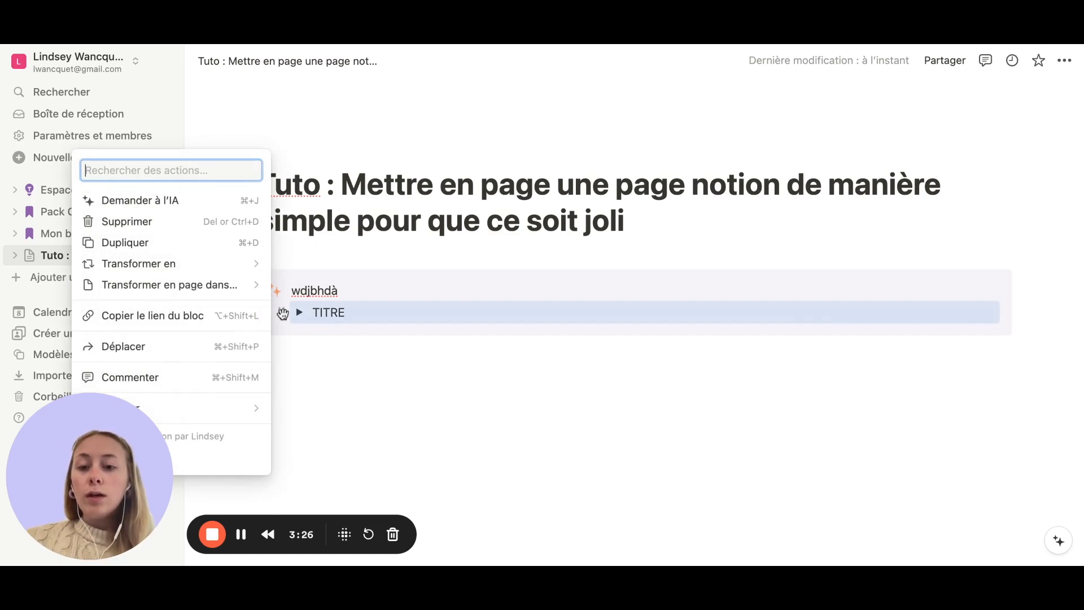
key(Delete)
double_click(304, 294)
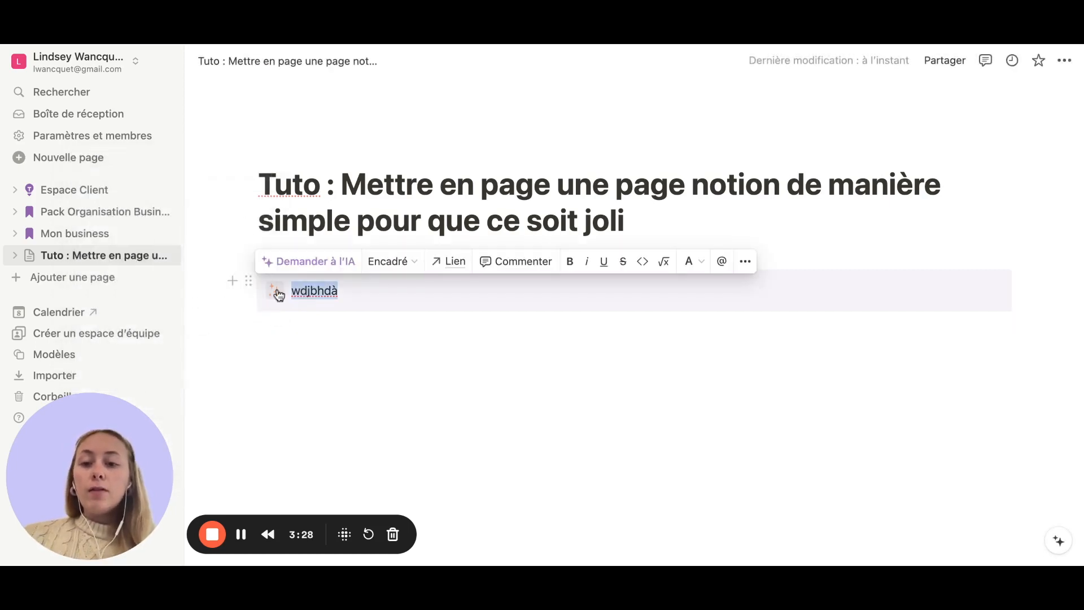
key(BackSpace)
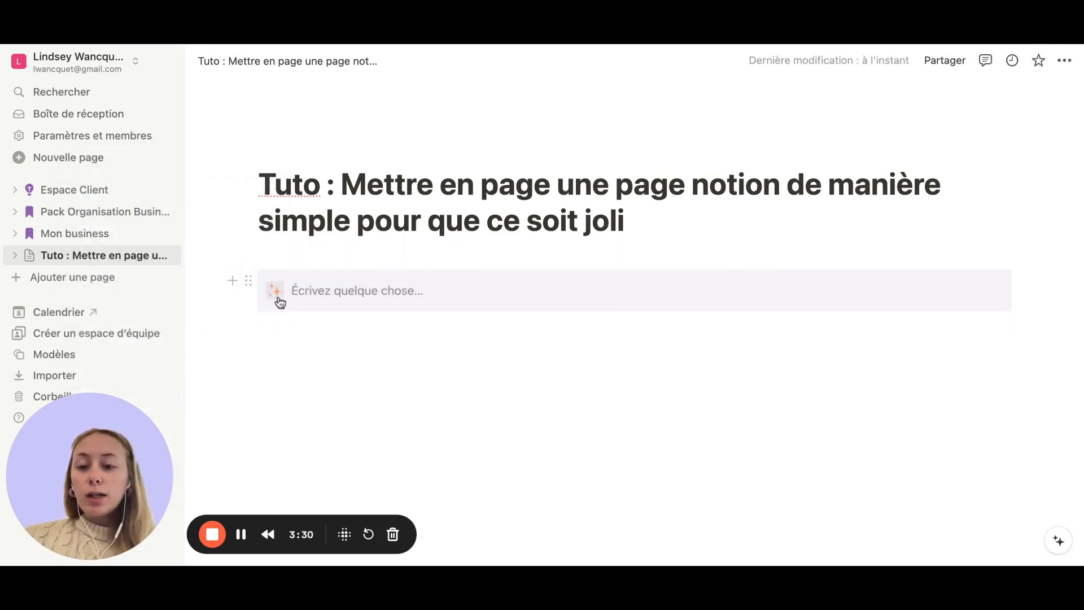
- Look through the emojis and the icon library available for the callout's icon, without choosing one
click(275, 298)
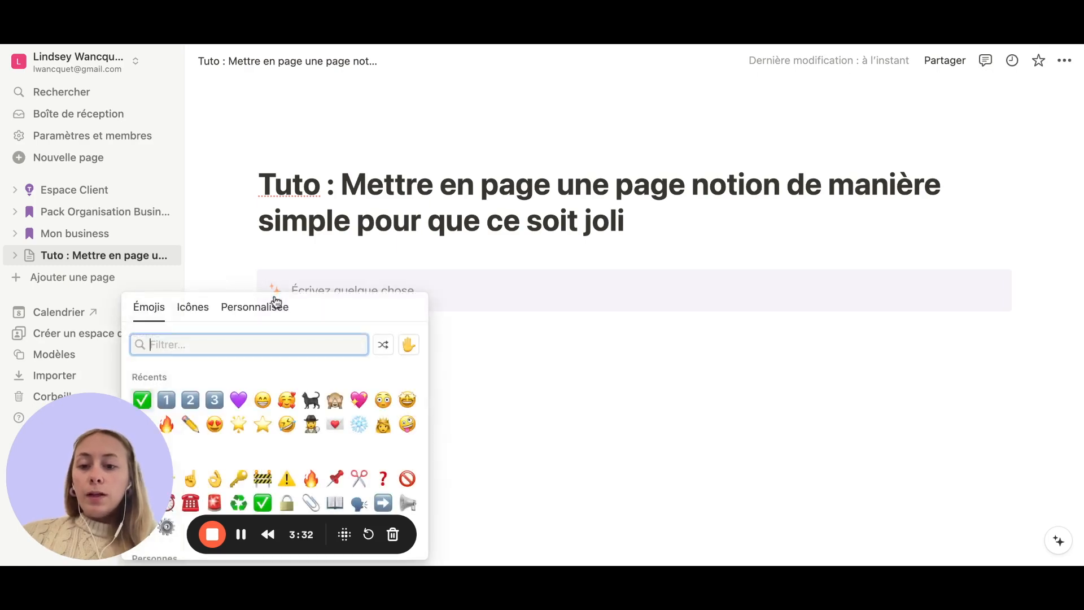
scroll(248, 379, down, 10)
scroll(247, 379, up, 10)
scroll(245, 459, down, 5)
click(193, 307)
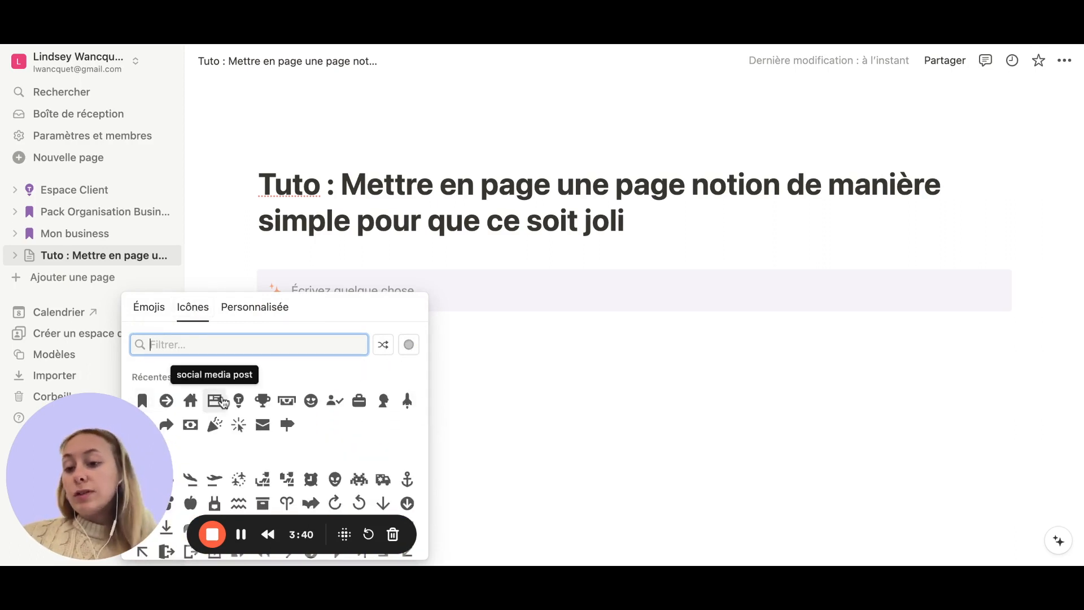
scroll(255, 454, down, 1)
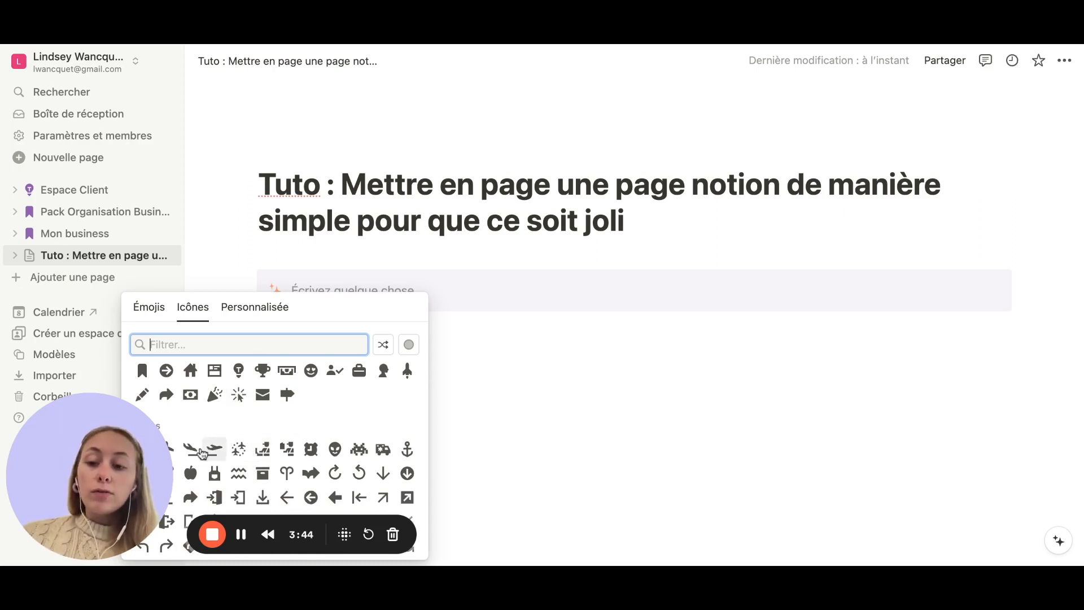
click(269, 289)
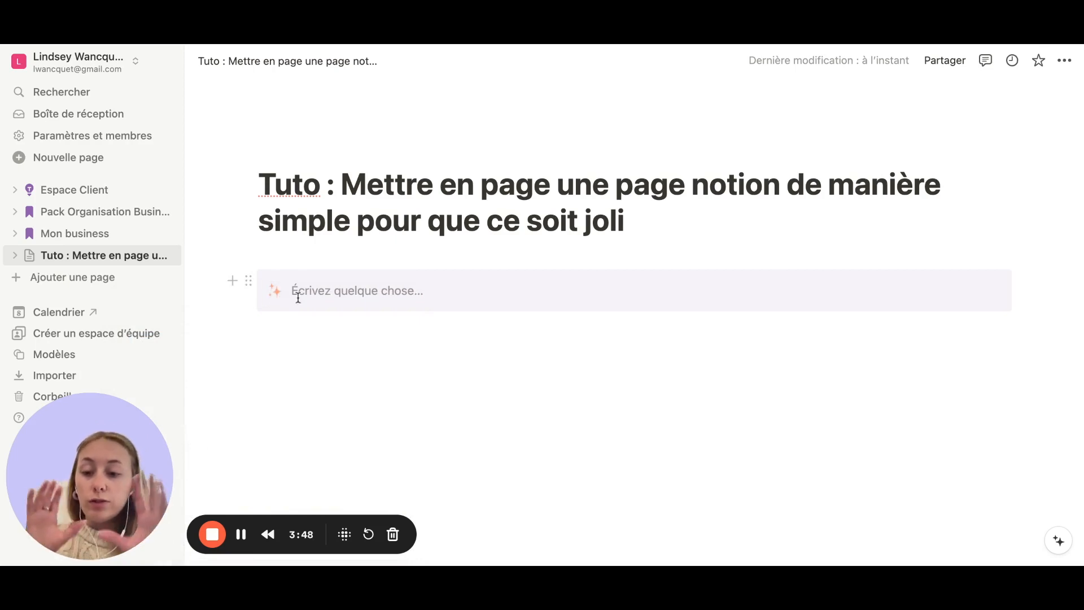
- Replace the callout's icon with the purple light bulb icon
click(272, 295)
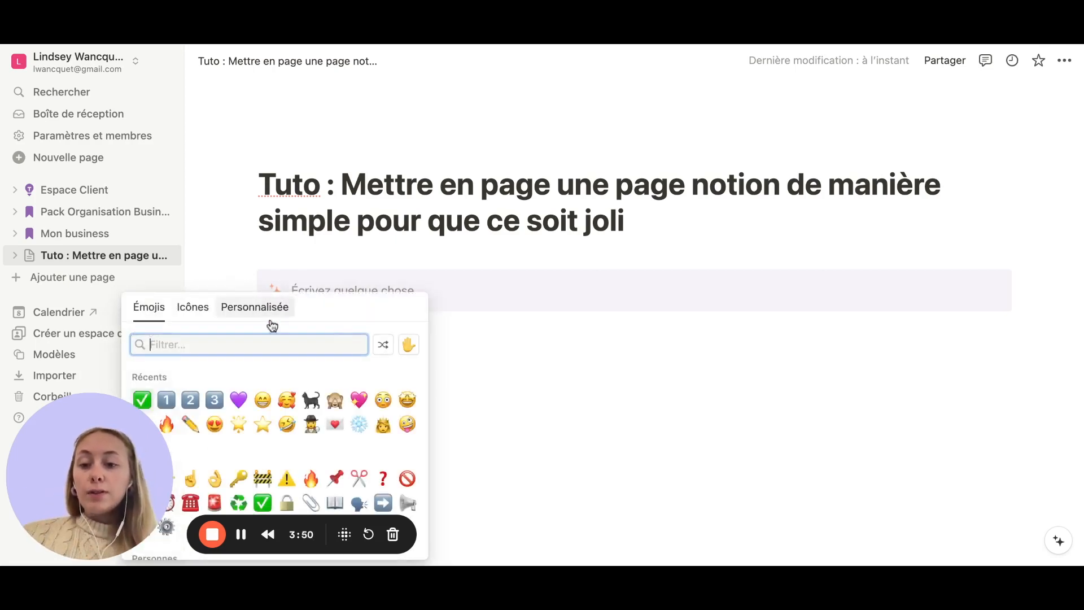
click(191, 308)
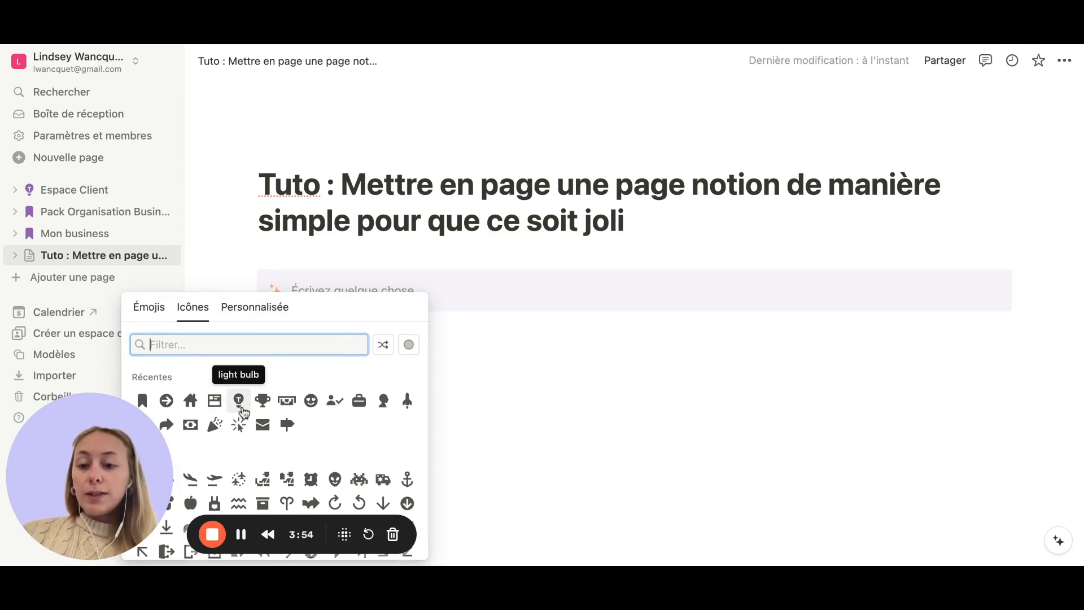
click(240, 402)
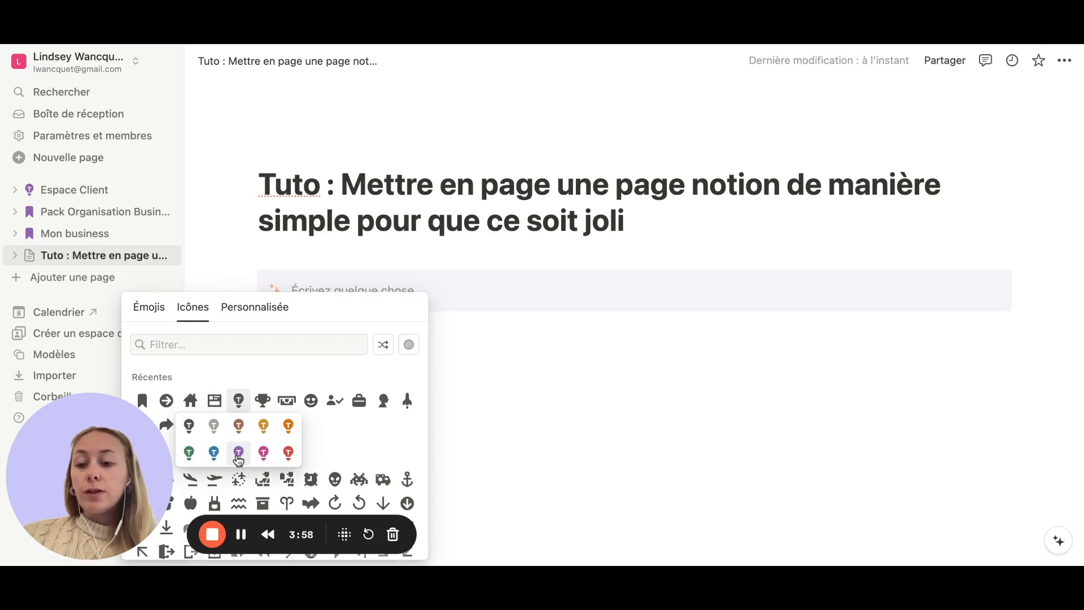
click(239, 459)
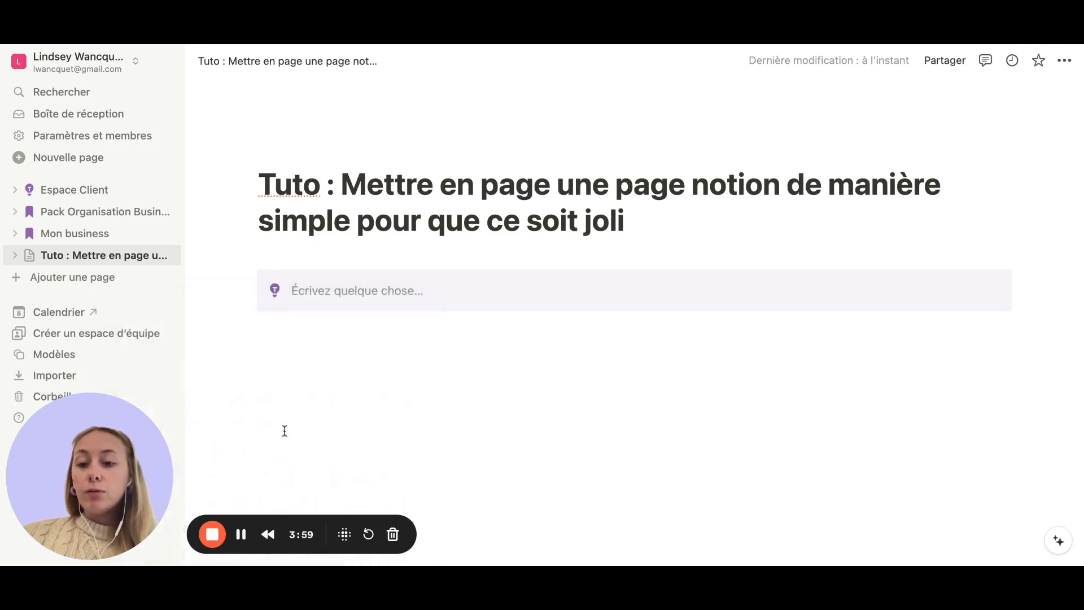
- View the custom image options for the callout's icon, then return to the empty callout text
click(275, 290)
click(259, 308)
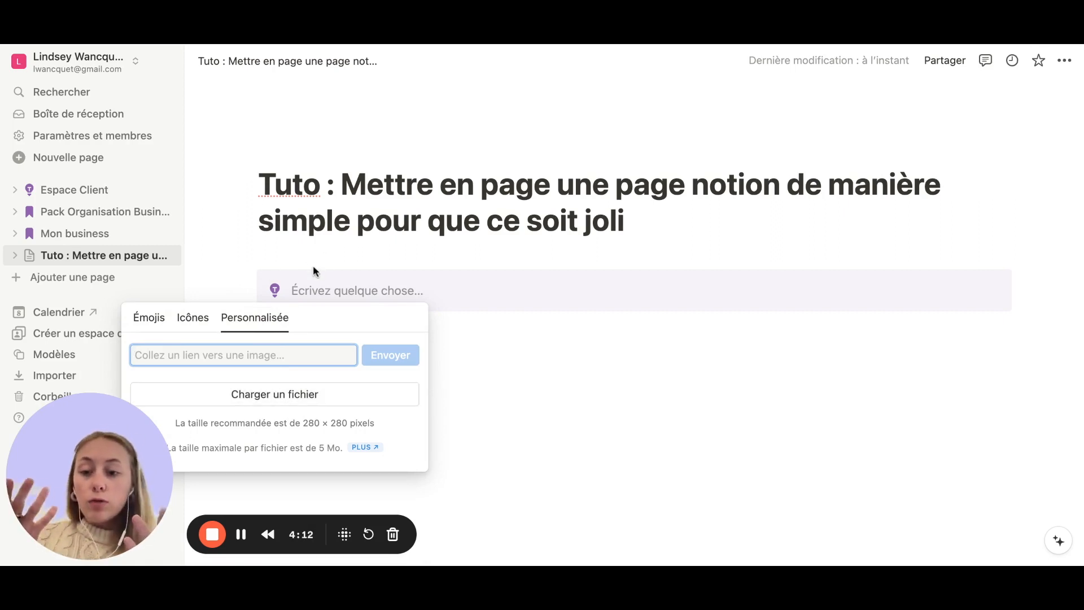
click(336, 291)
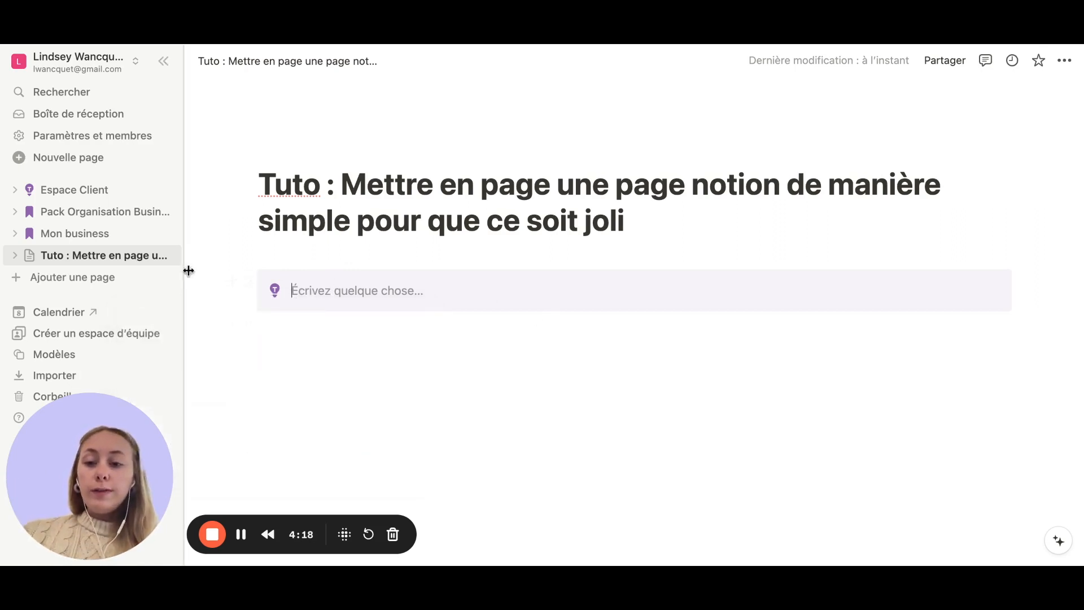
click(323, 289)
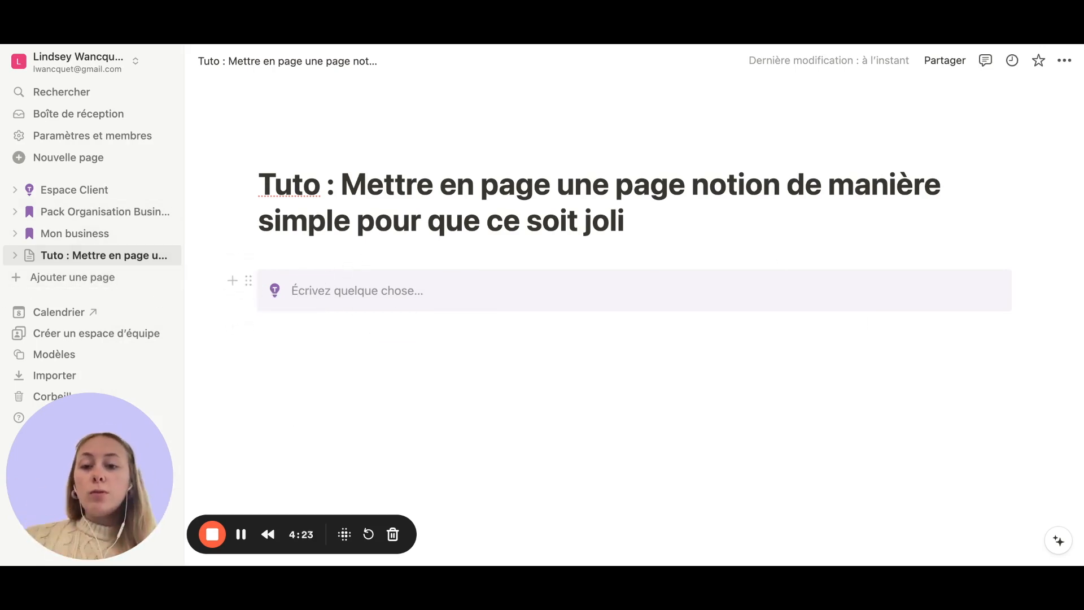
- Set the callout's background colour to Fond par défaut
click(248, 279)
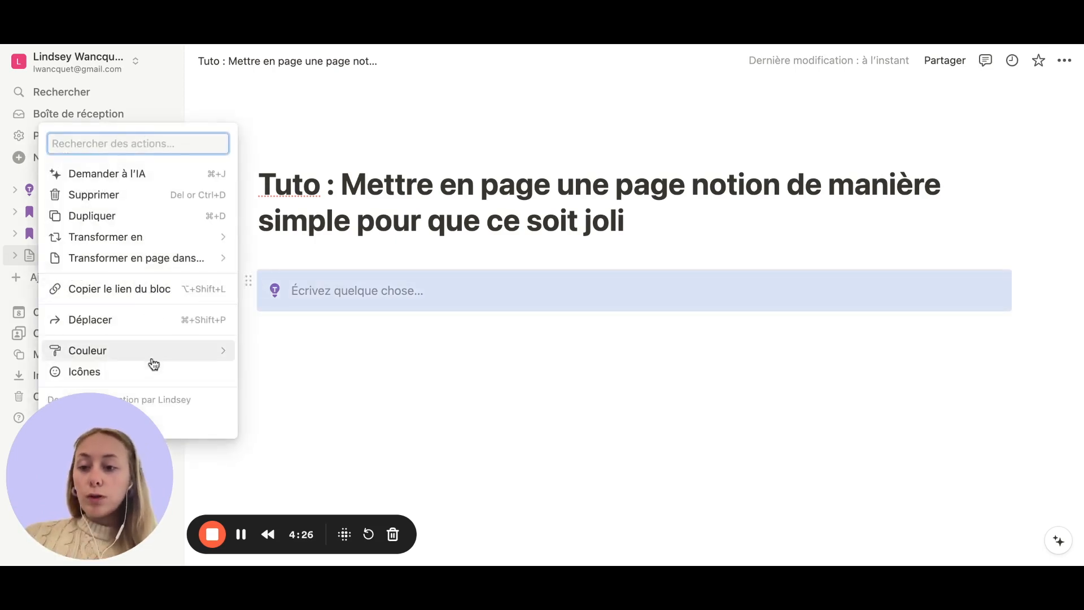
mouse_move(154, 350)
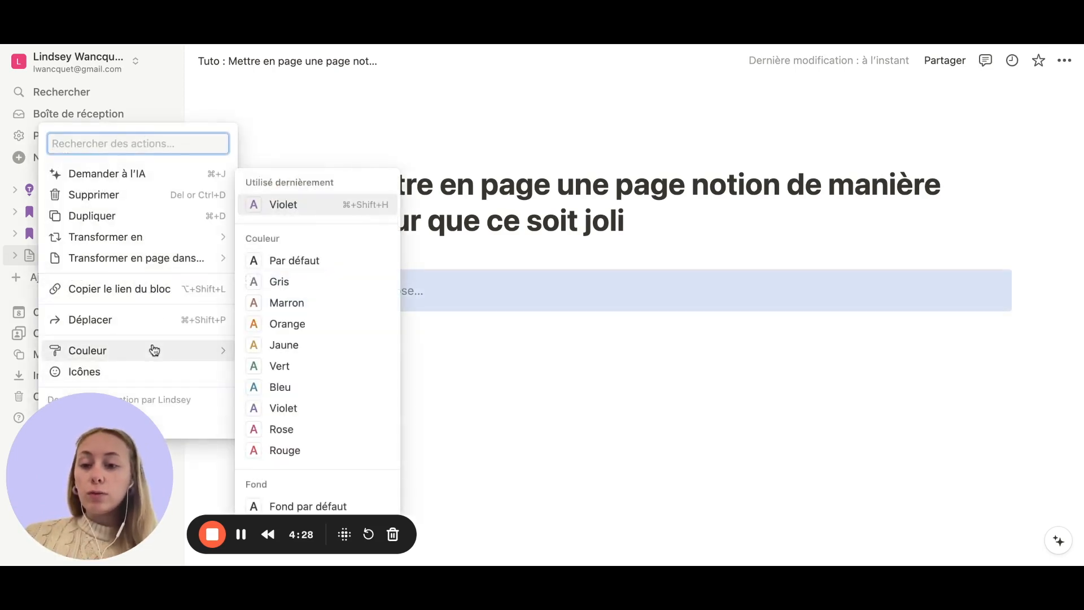
scroll(283, 346, down, 3)
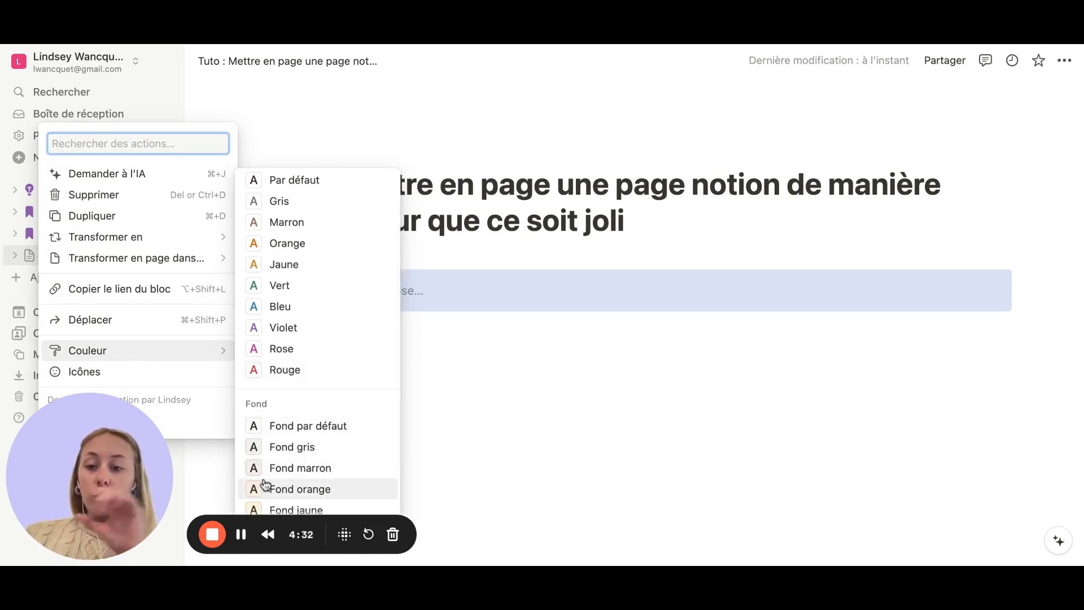
scroll(265, 484, down, 4)
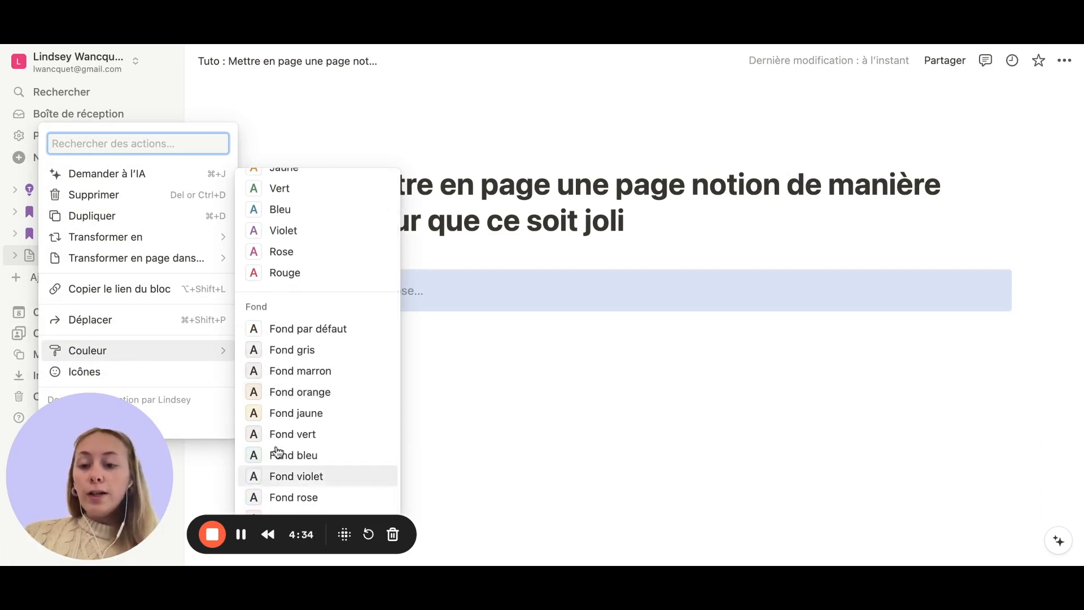
click(294, 326)
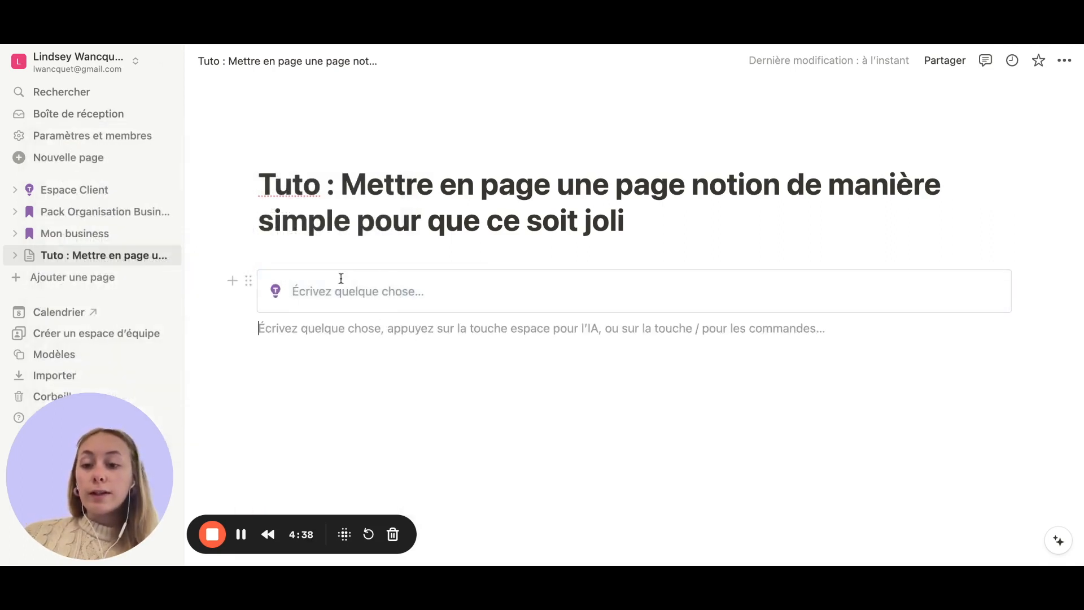
- Set the callout's background colour to Fond violet
click(248, 281)
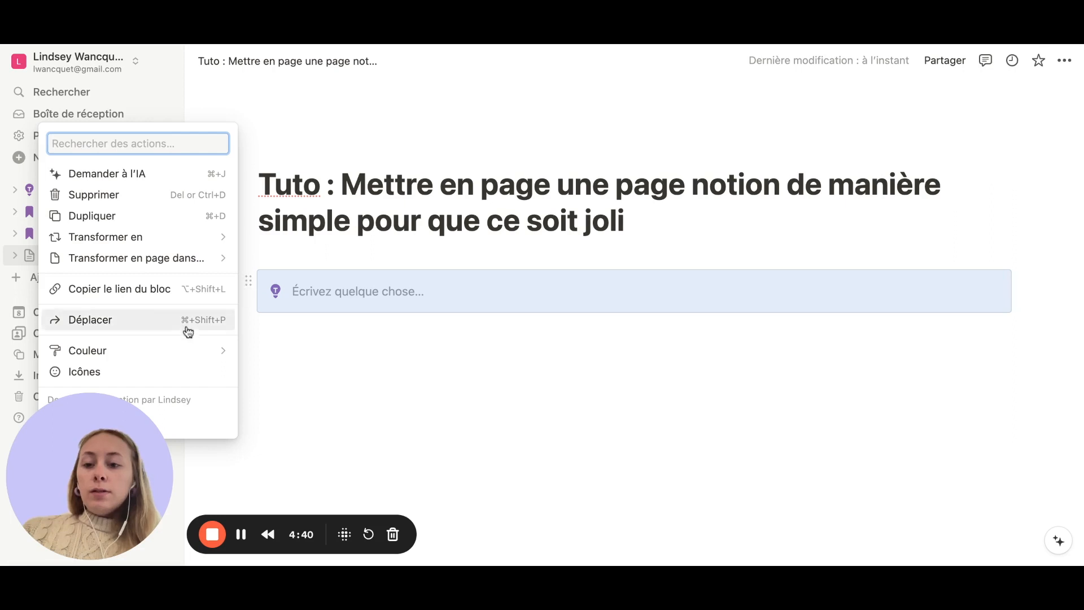
mouse_move(189, 358)
scroll(291, 384, down, 3)
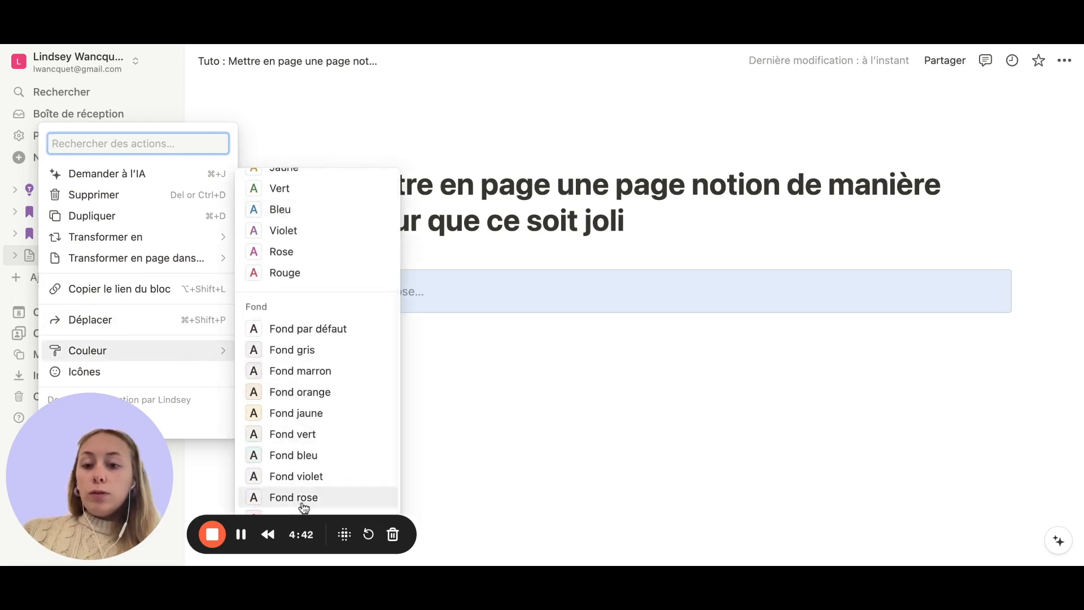
click(312, 476)
click(337, 360)
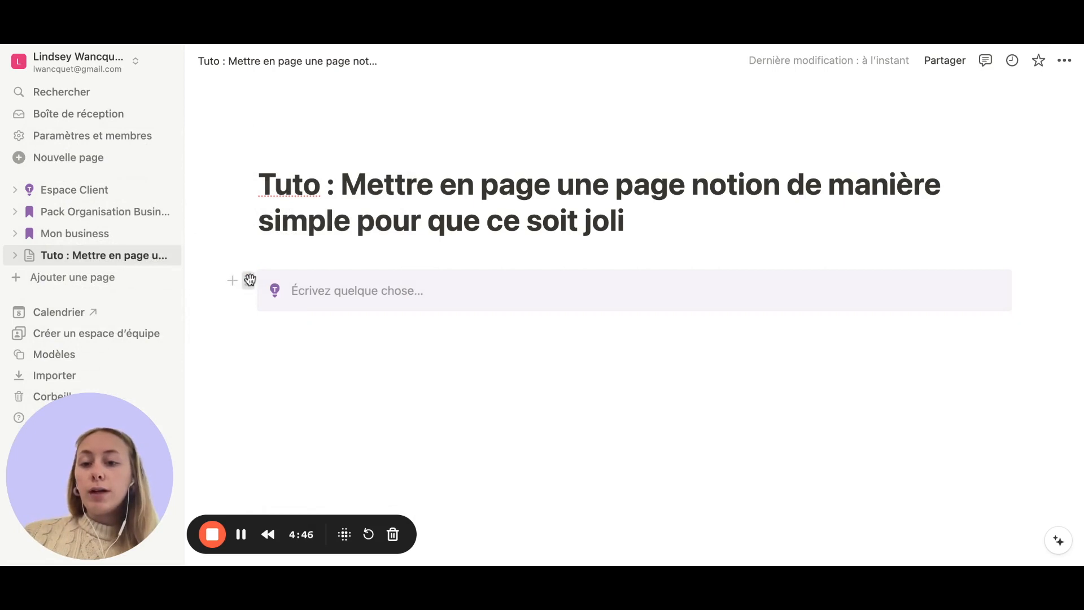
- Apply the Orange text colour to the callout
click(248, 281)
mouse_move(205, 356)
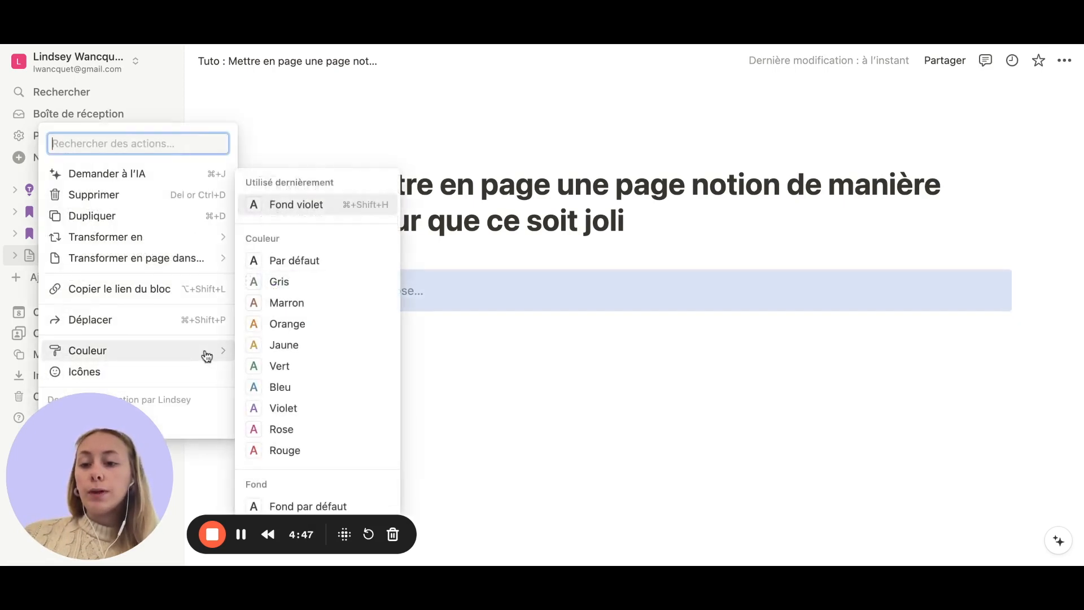
click(281, 326)
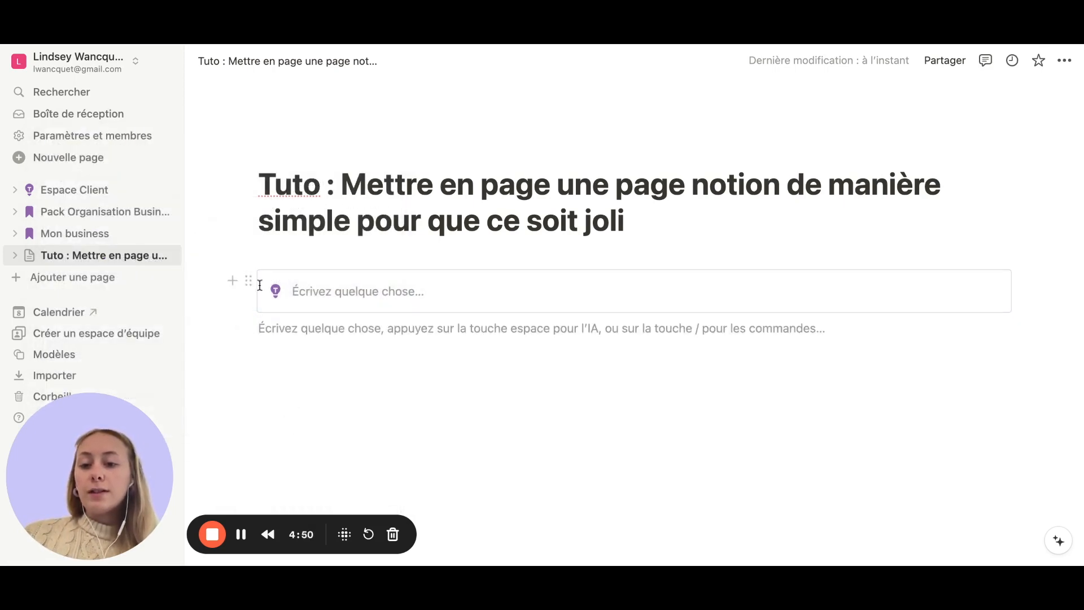
- Set the callout's background colour to Fond orange and start an empty text block below it
click(247, 282)
mouse_move(174, 350)
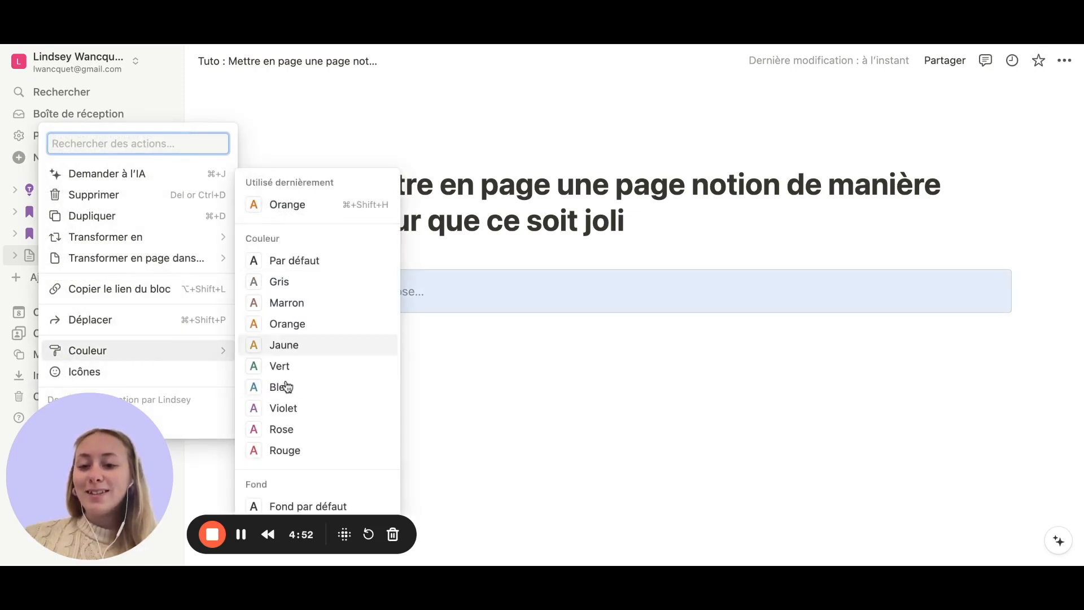
scroll(322, 363, down, 5)
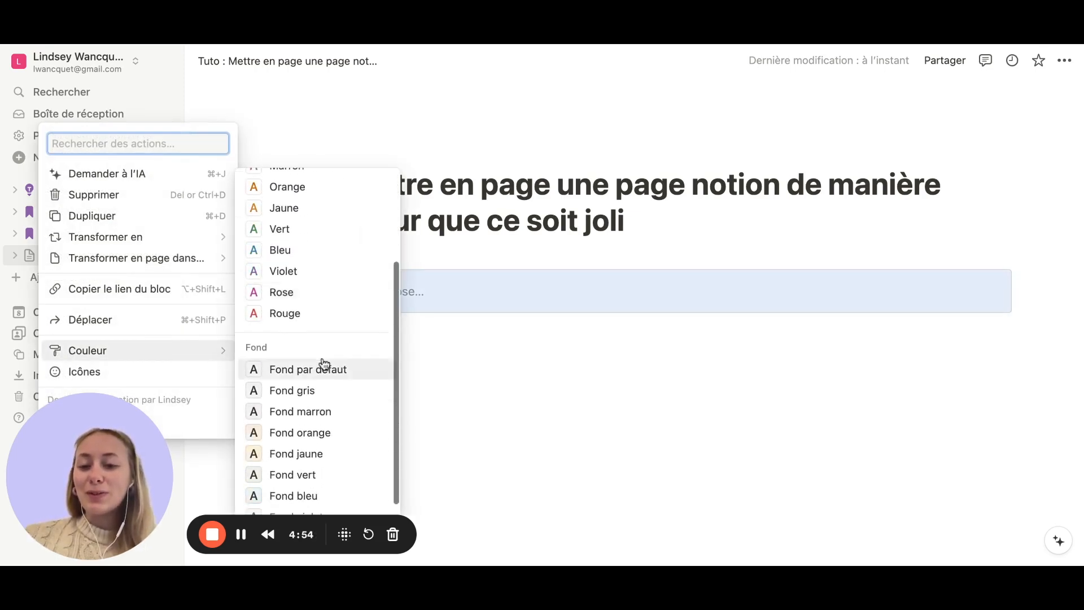
scroll(305, 452, down, 2)
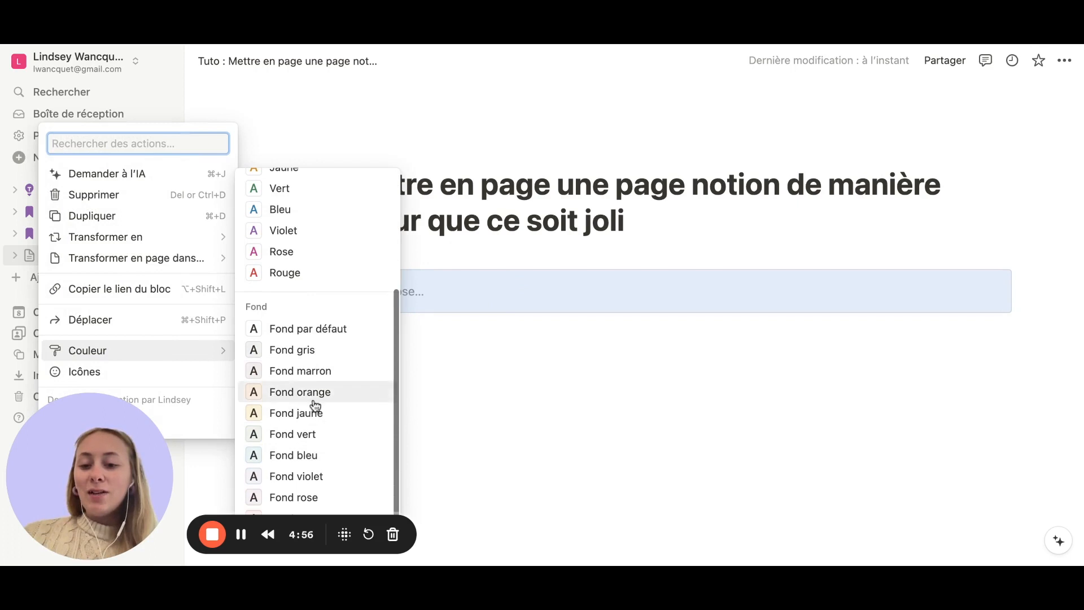
click(315, 402)
click(323, 360)
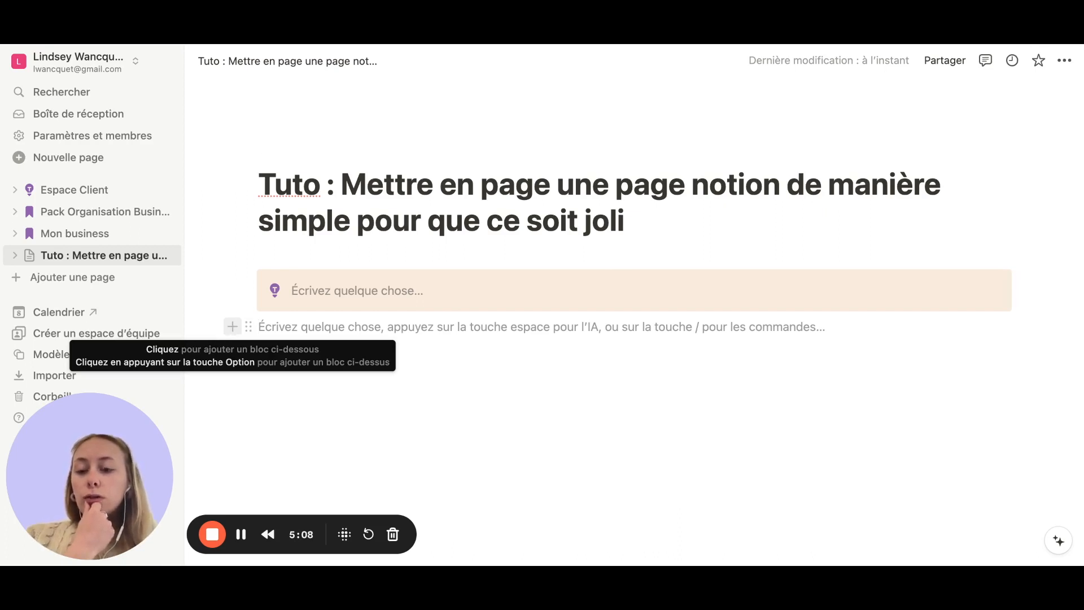
- Insert an empty Image block below the callout and leave its image source unset
click(232, 326)
scroll(405, 407, down, 10)
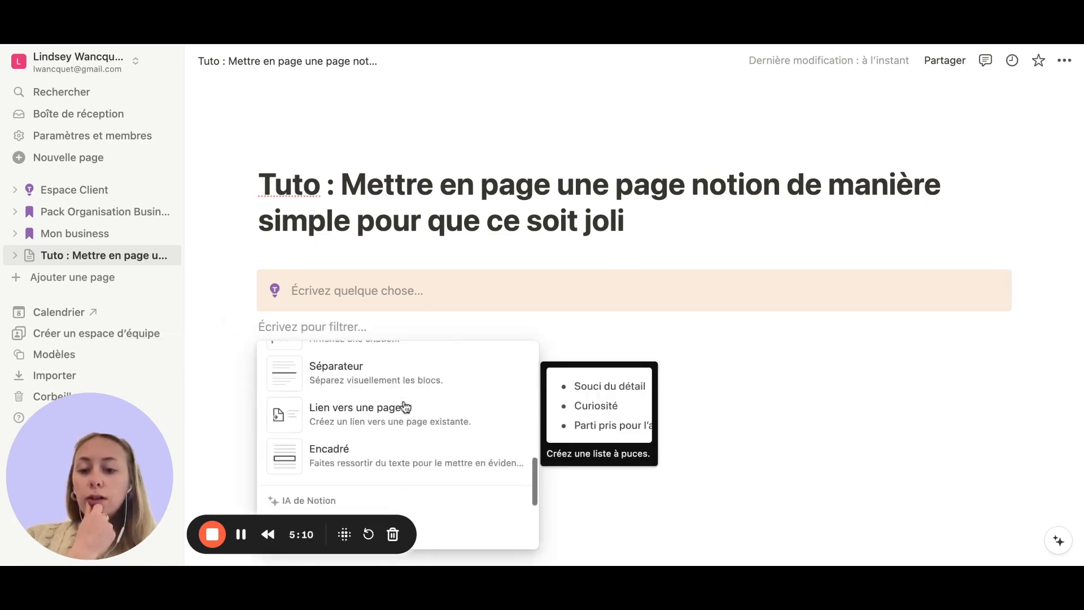
scroll(405, 406, down, 10)
scroll(405, 407, up, 4)
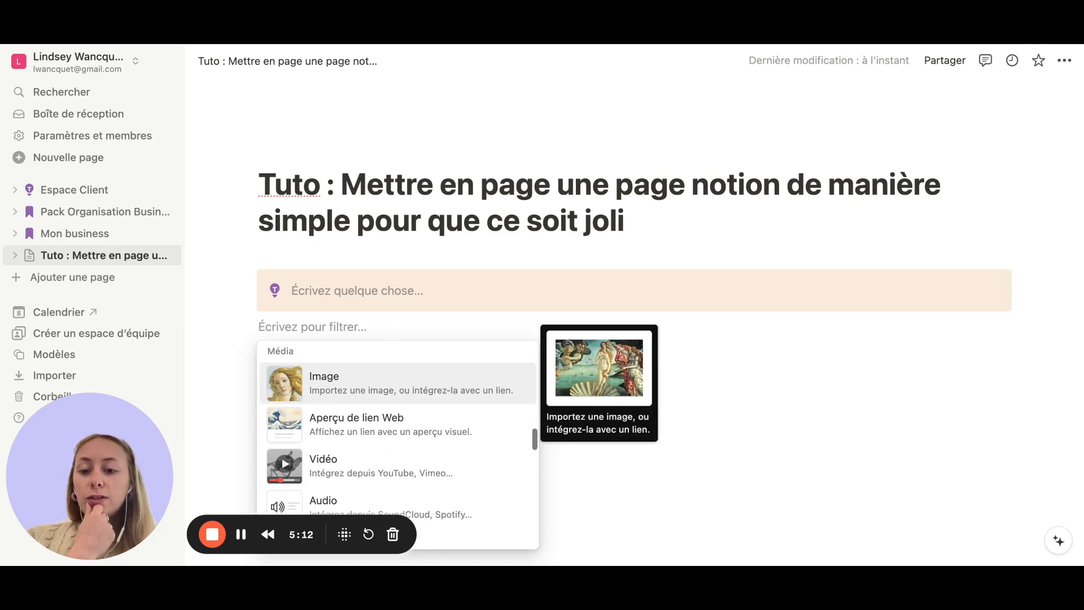
click(310, 389)
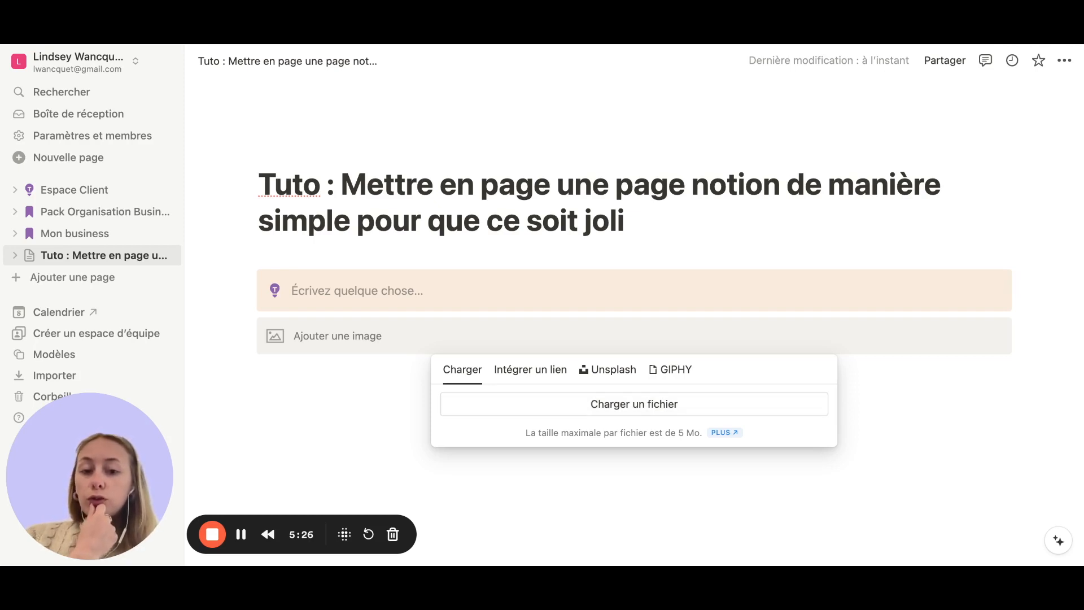
click(509, 224)
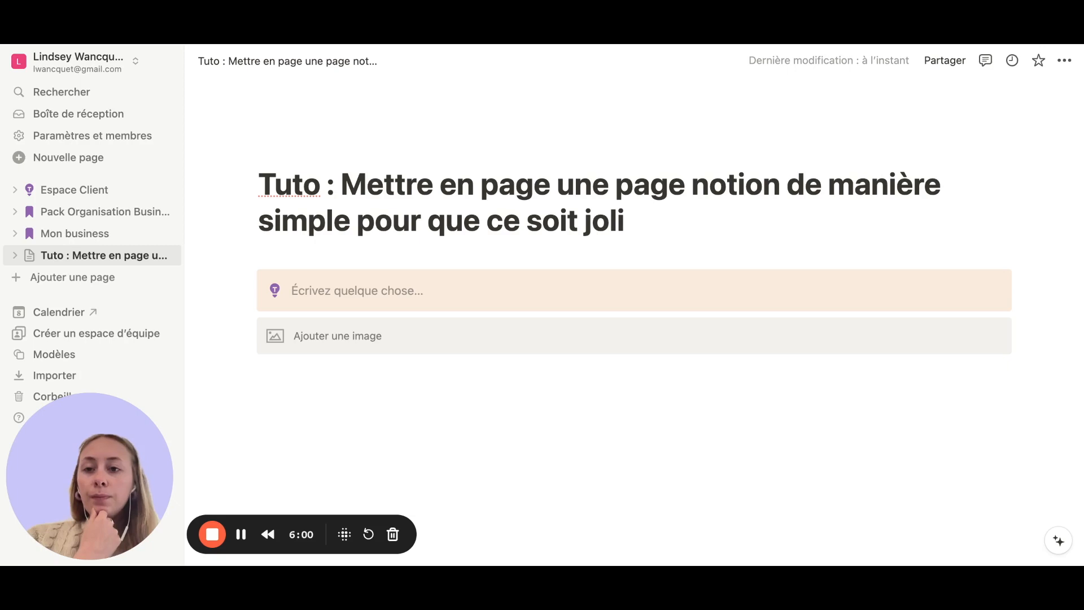
- Upload the purple "LA TO-DO DU JOUR" banner file into the empty image block below the callout
click(342, 351)
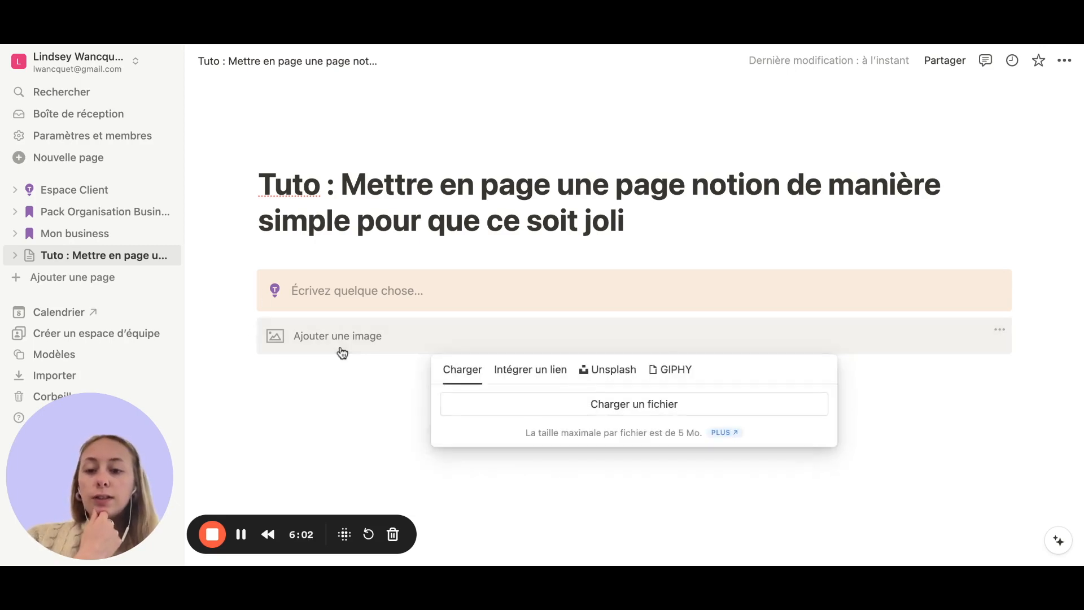
click(529, 411)
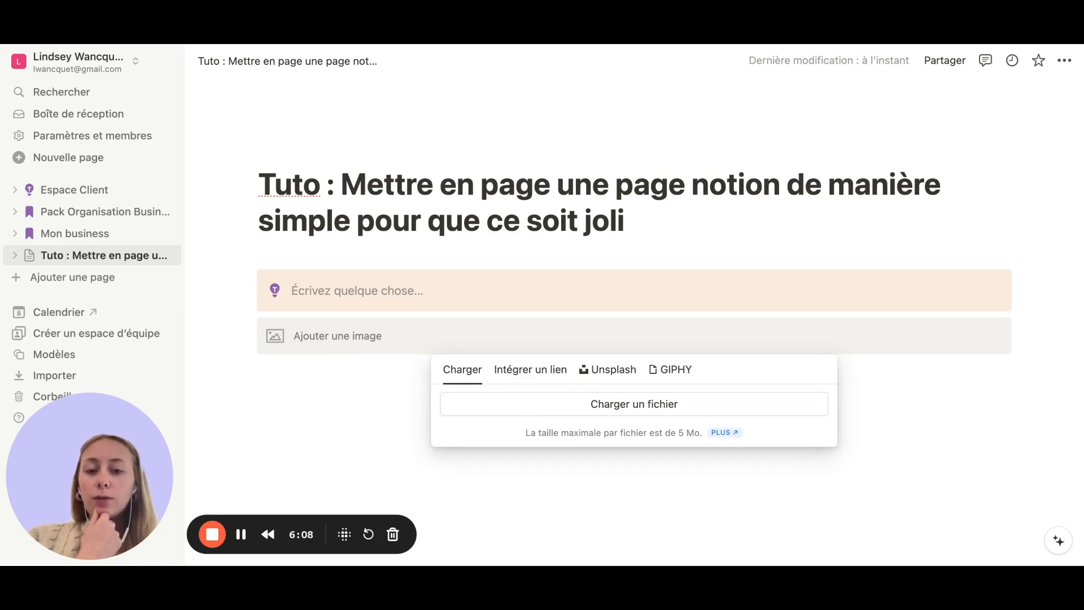
scroll(634, 367, down, 2)
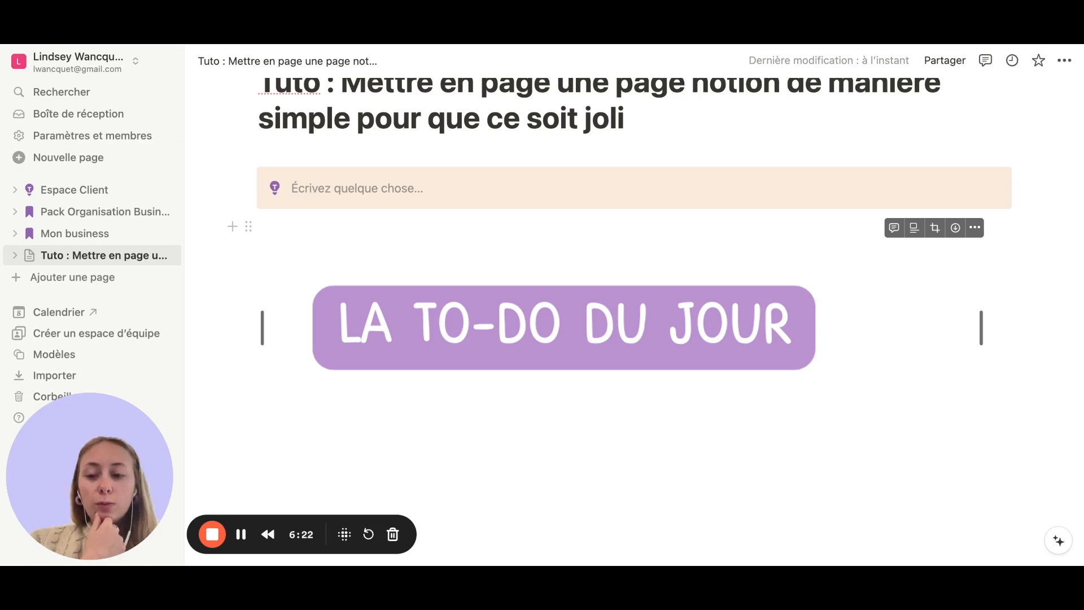
- Shrink the "LA TO-DO DU JOUR" banner to less than half the content width and align it to the left
drag(982, 328, 780, 365)
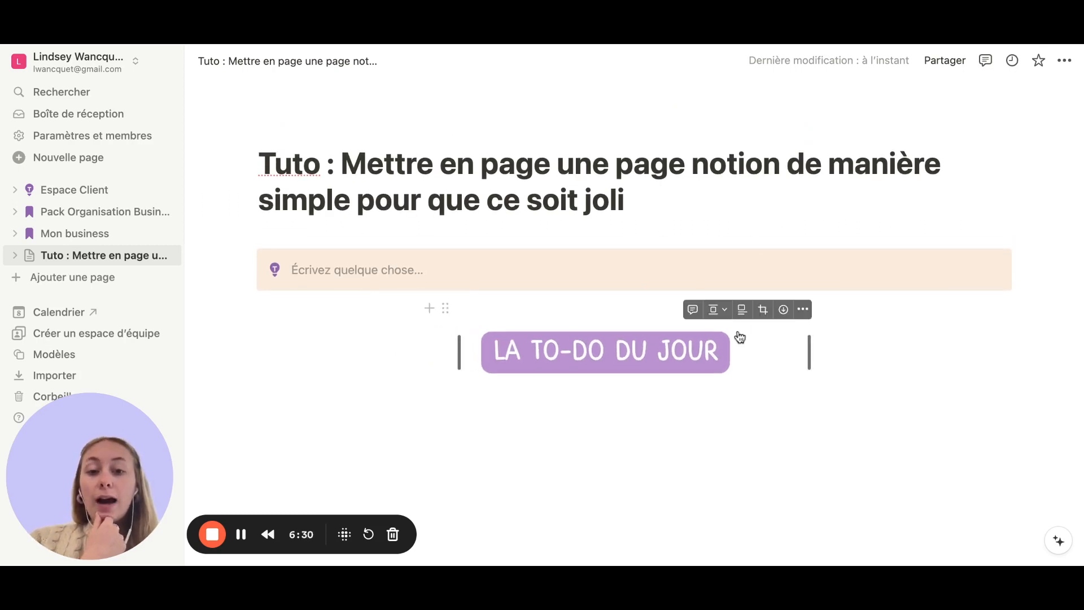
click(721, 309)
click(702, 331)
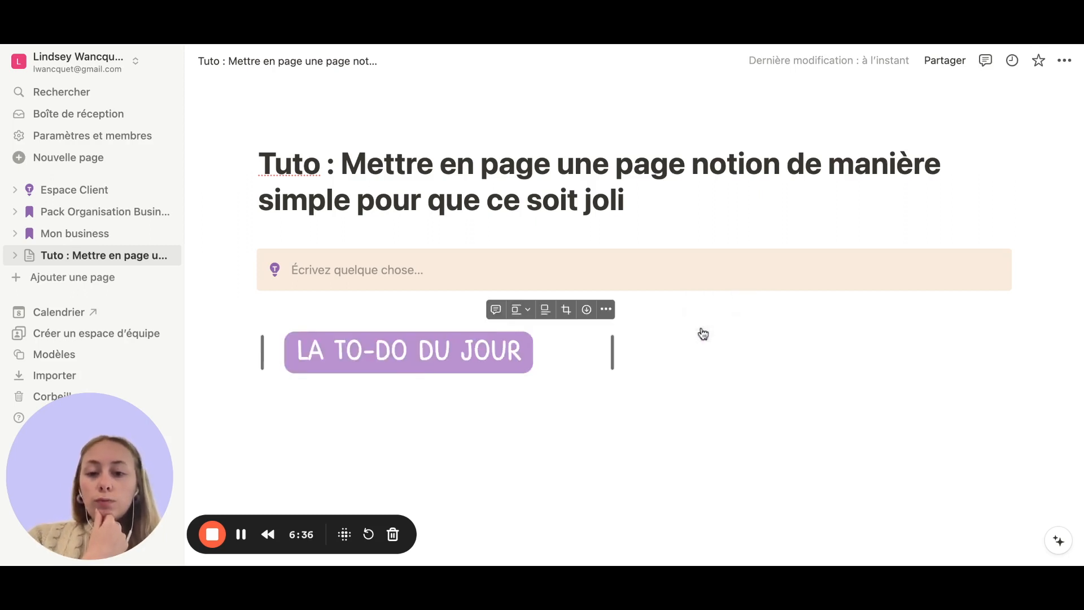
drag(612, 353, 589, 371)
- Add a Titre 3 heading below the banner image with the text "La to-do du jour"
click(425, 460)
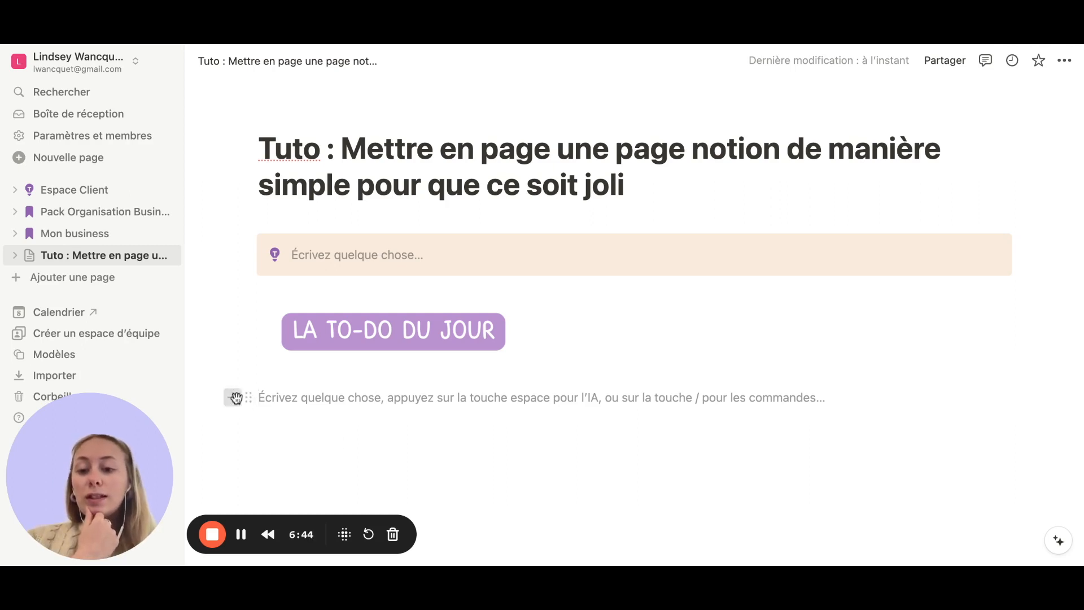
click(235, 397)
scroll(402, 292, down, 5)
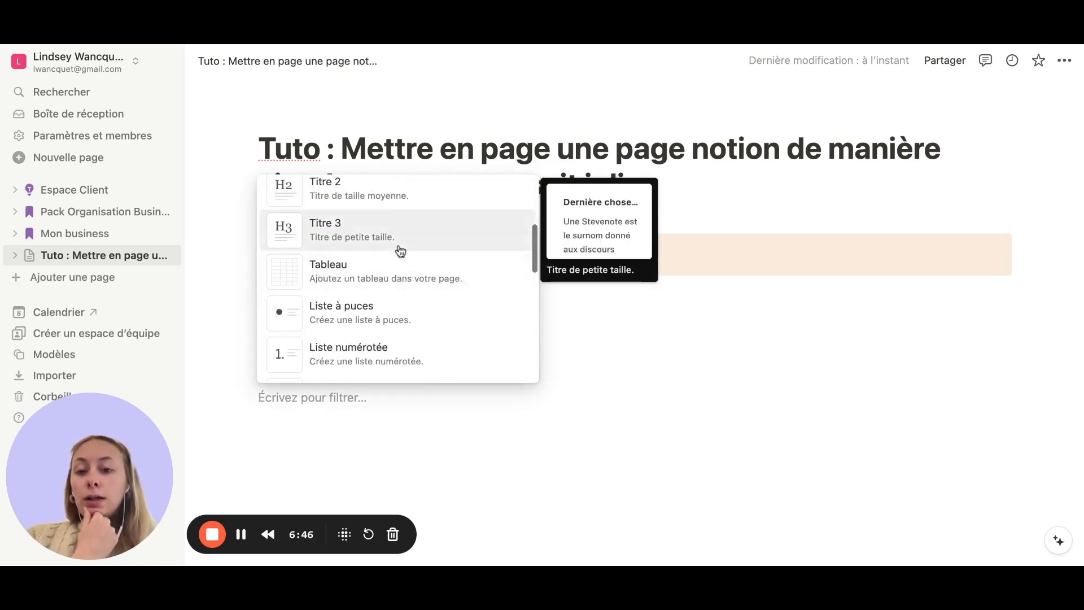
click(397, 249)
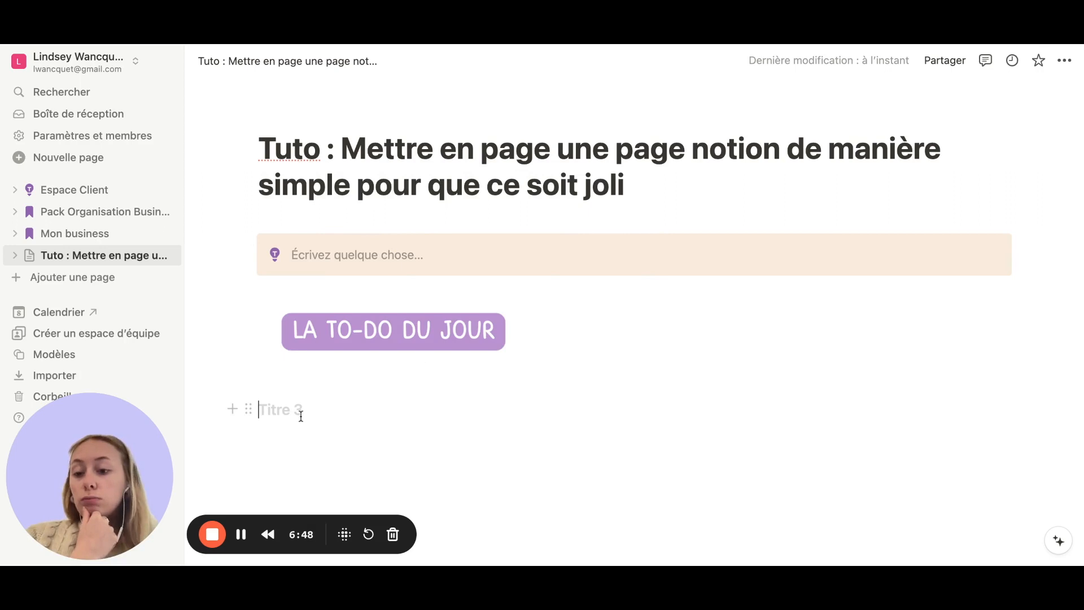
text(la)
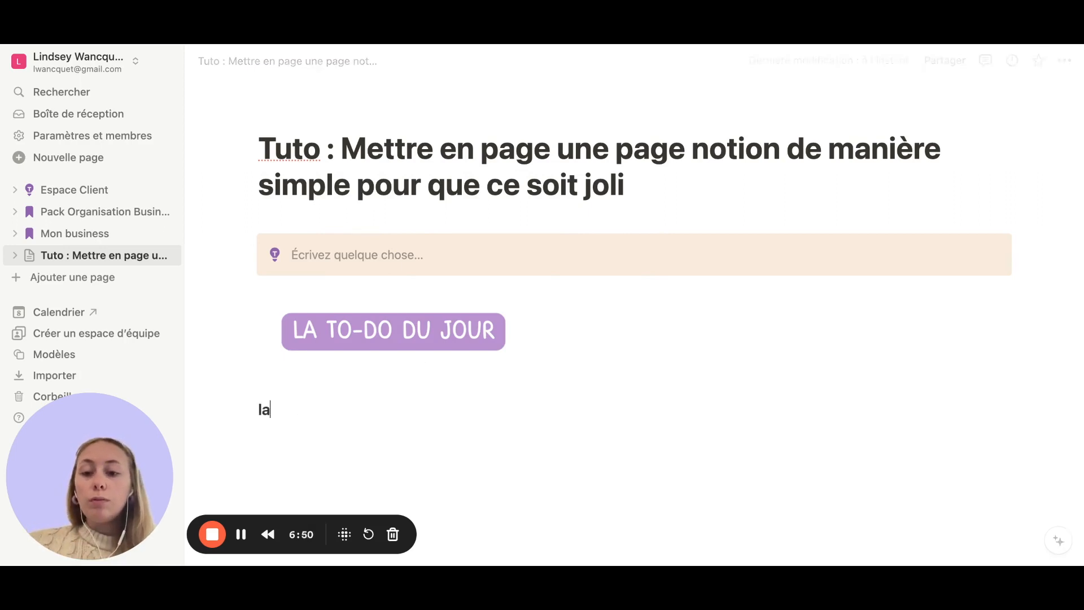
key(BackSpace)
key(BackSpace)
text(La )
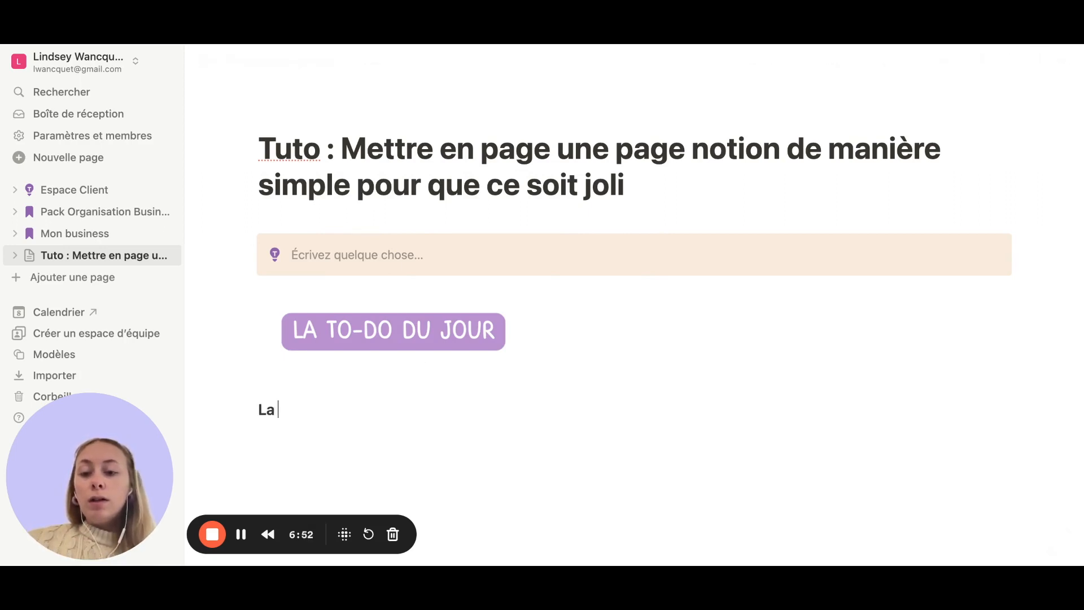
text(to-do du jour)
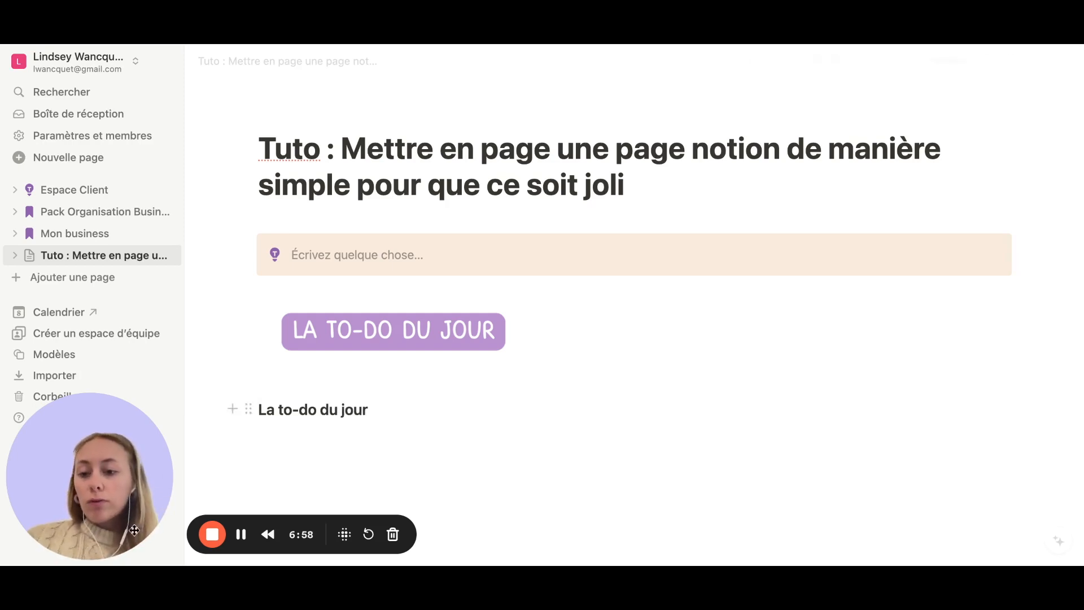
- Clear the text of the heading below the banner, keeping the empty Titre 3 block
triple_click(362, 405)
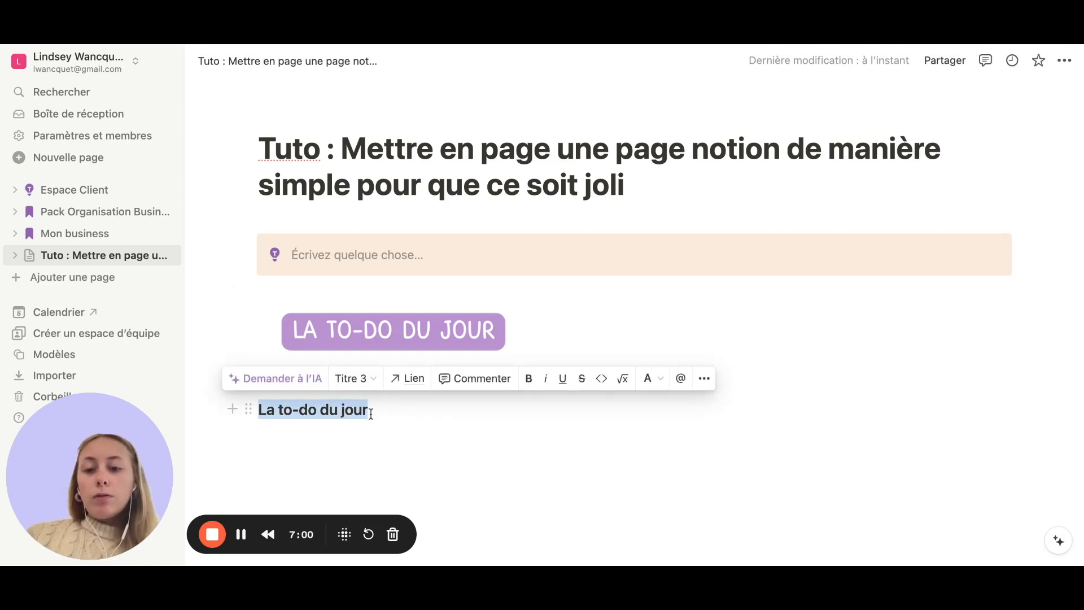
key(BackSpace)
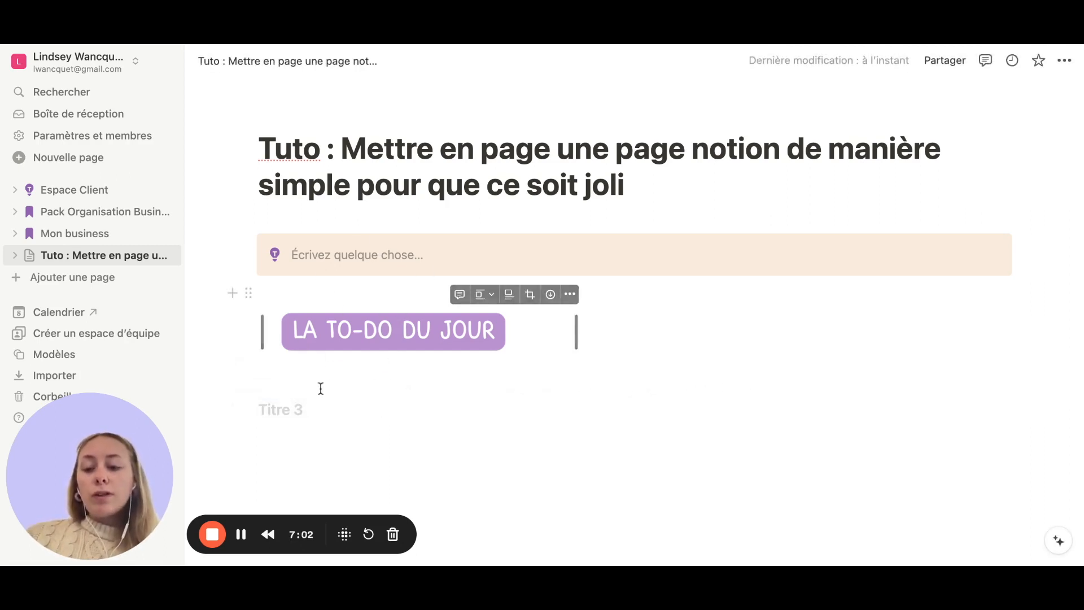
- Copy the "LA TO-DO DU JOUR" image block and paste it at the empty Titre 3 heading
mouse_move(430, 327)
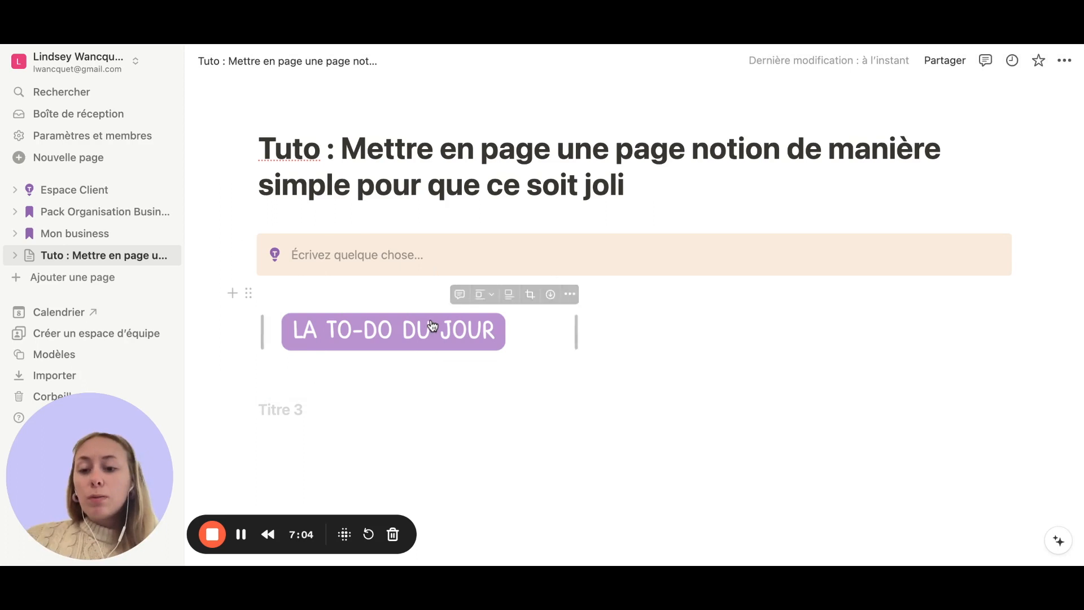
scroll(431, 327, down, 1)
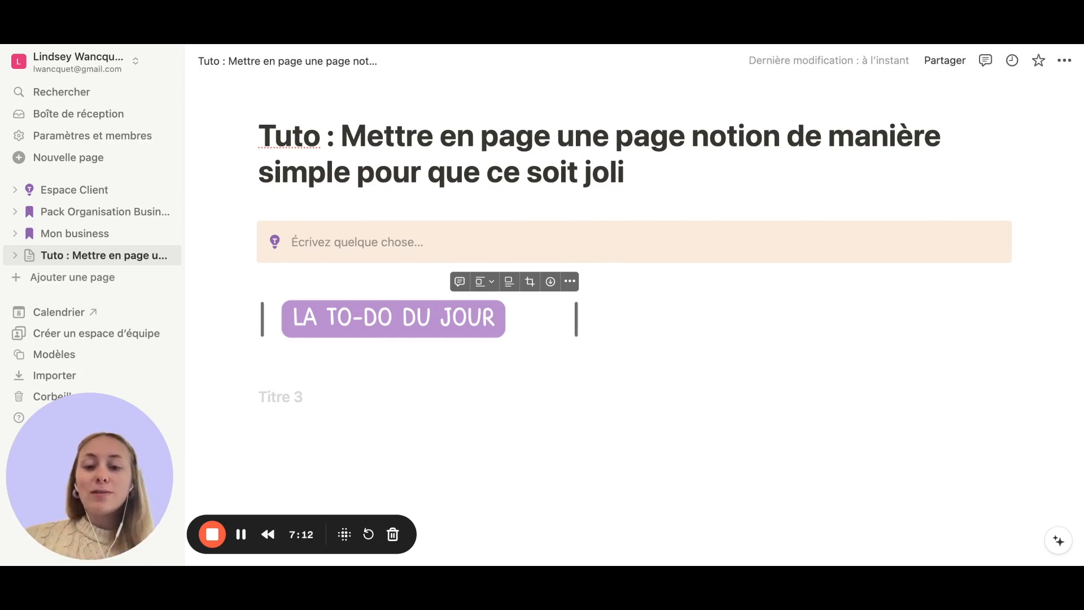
click(249, 283)
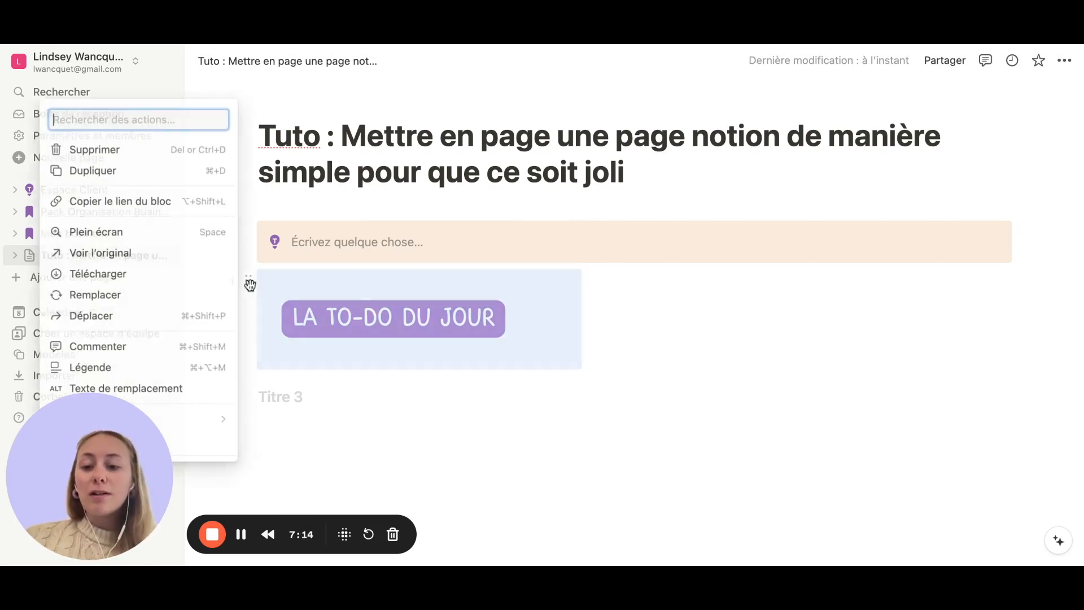
key(super+c)
click(320, 404)
key(super+v)
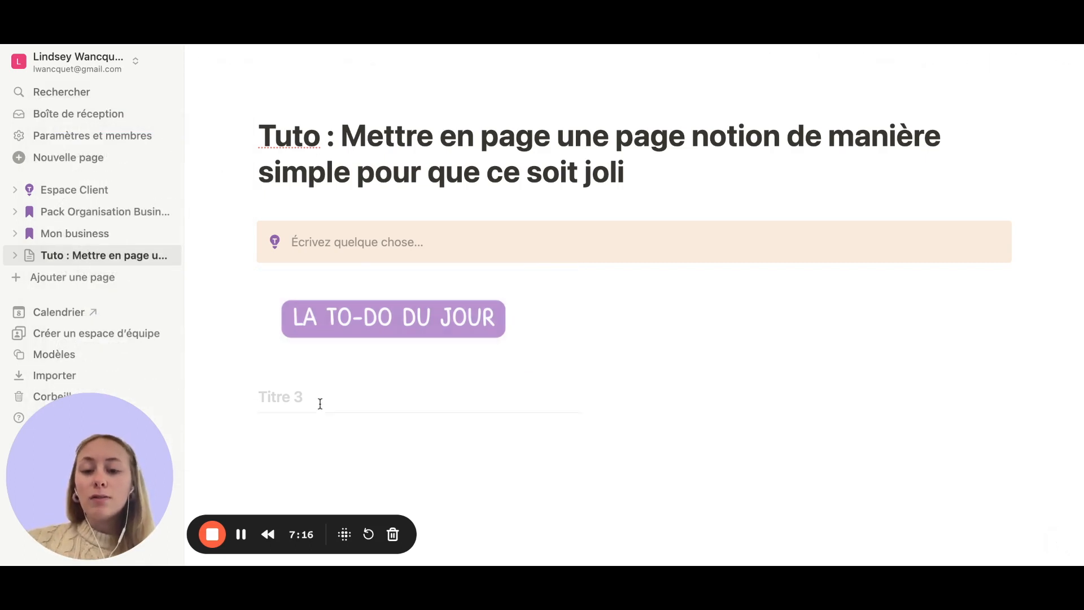
- Delete the pasted banner copy and the original "LA TO-DO DU JOUR" image block
click(249, 422)
key(Delete)
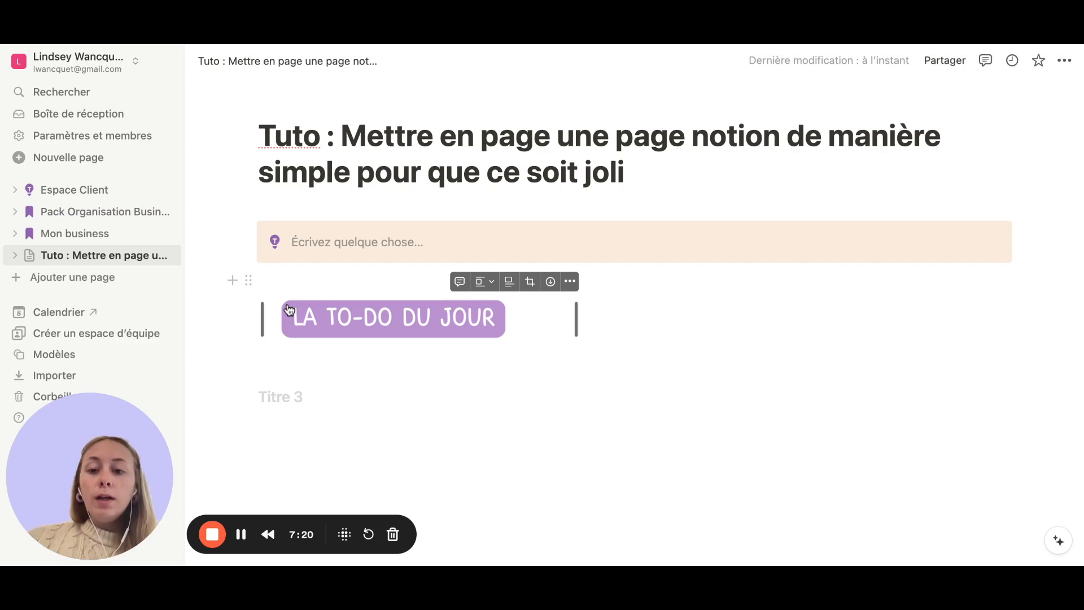
click(251, 278)
key(Delete)
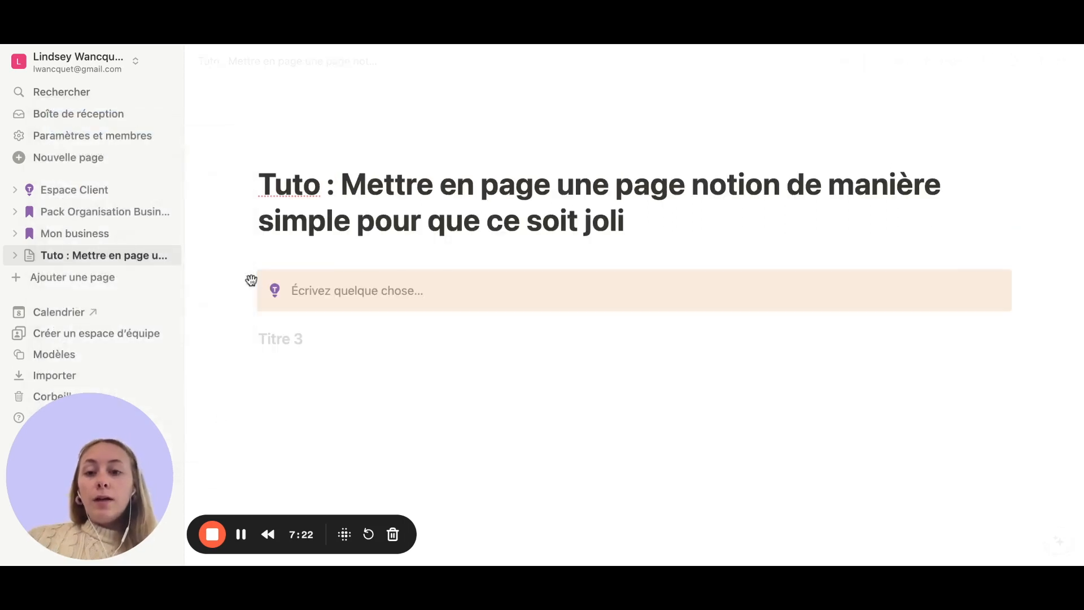
- Add an icon to the page and change it to the purple bookmark icon
mouse_move(346, 119)
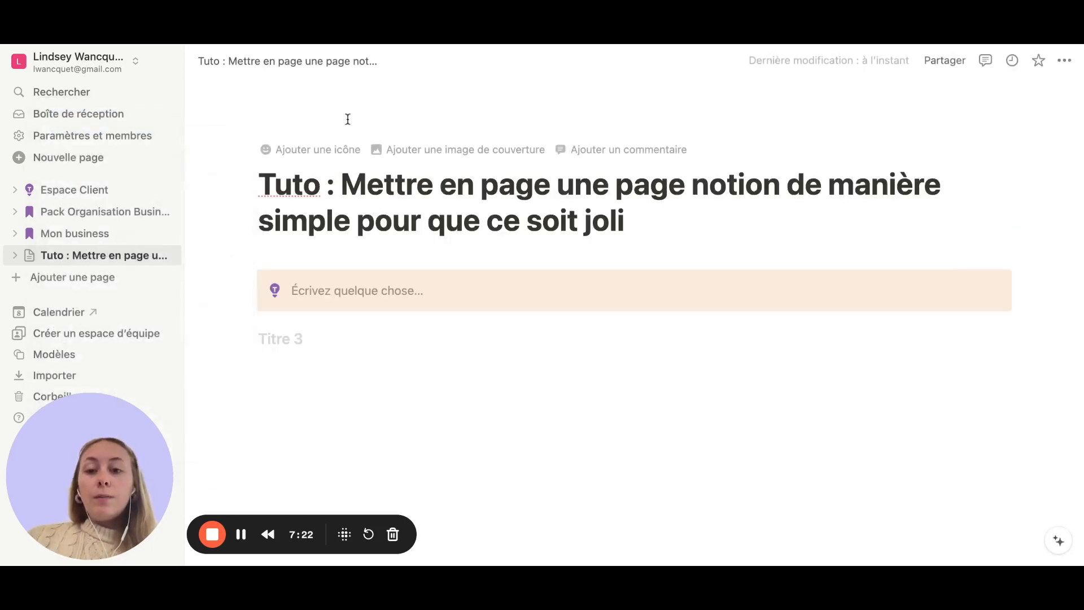
click(291, 159)
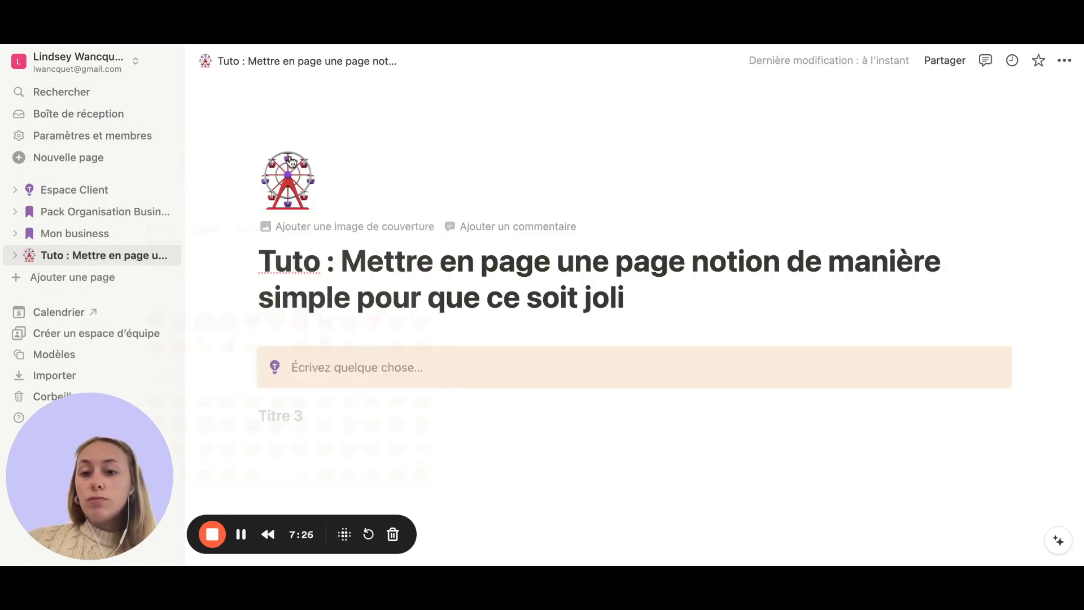
click(292, 162)
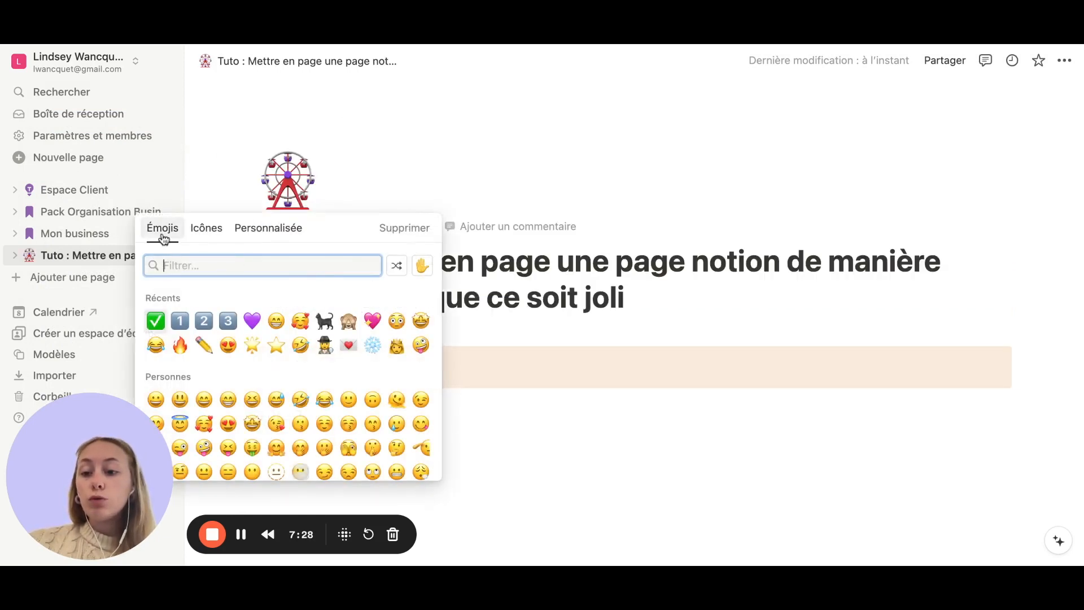
click(200, 234)
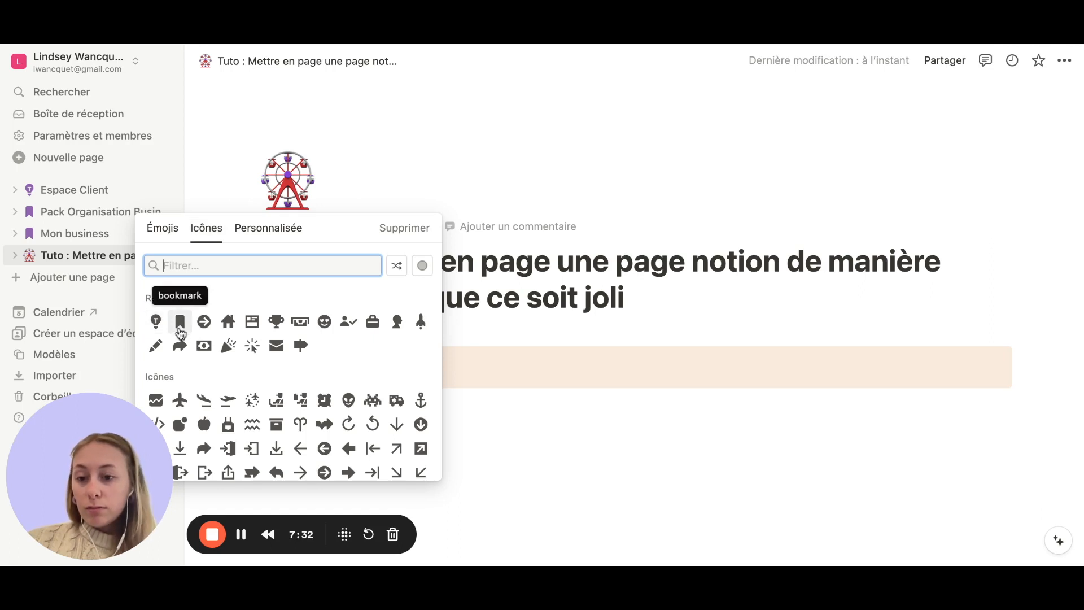
click(179, 328)
click(180, 375)
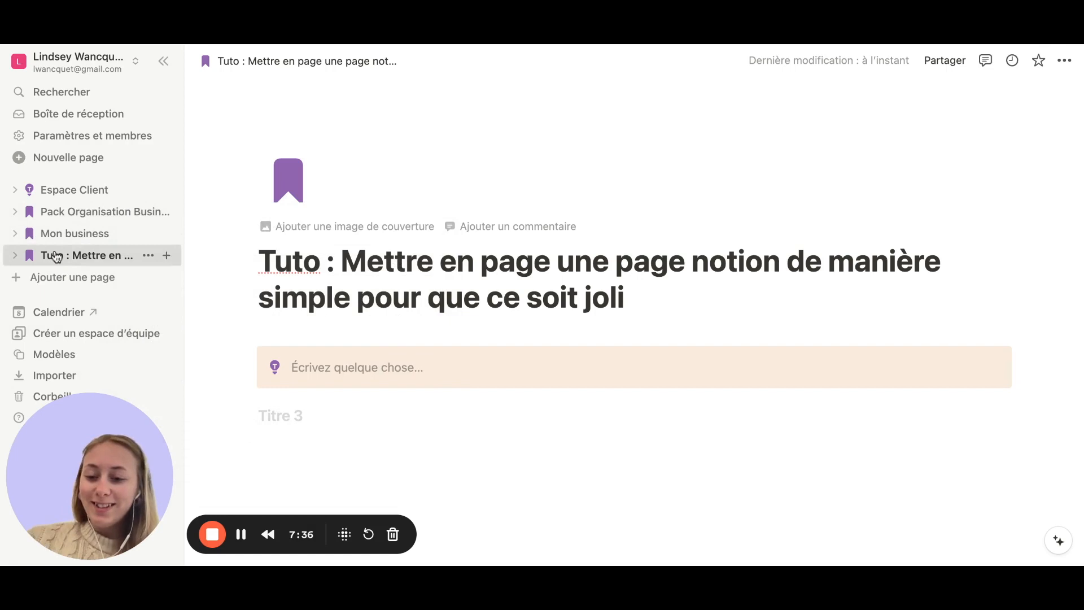
- Examine the Personnalisée options for uploading or linking a custom page icon
click(298, 181)
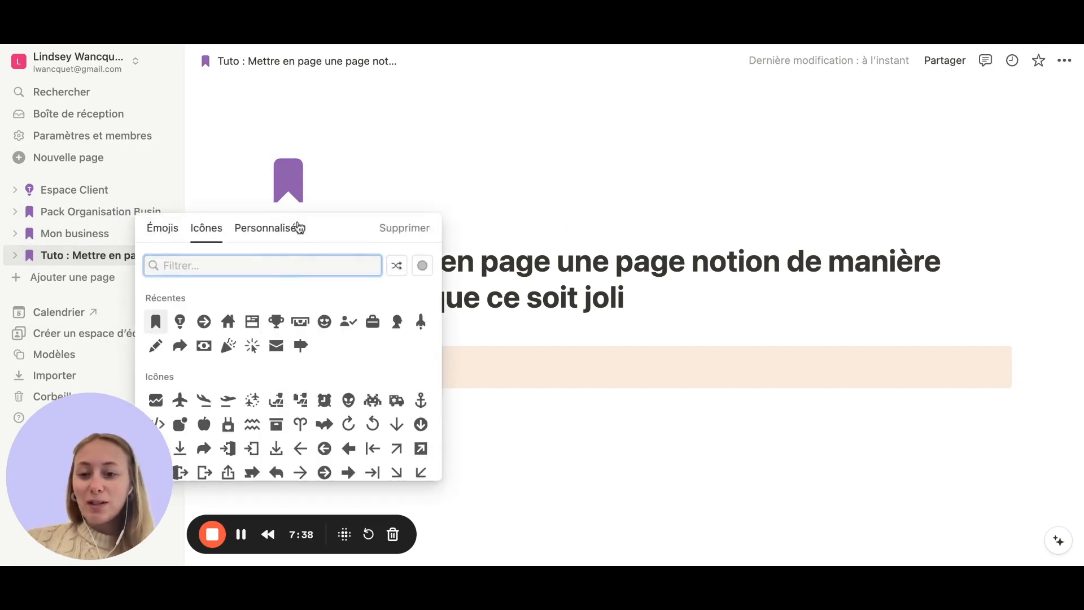
click(272, 238)
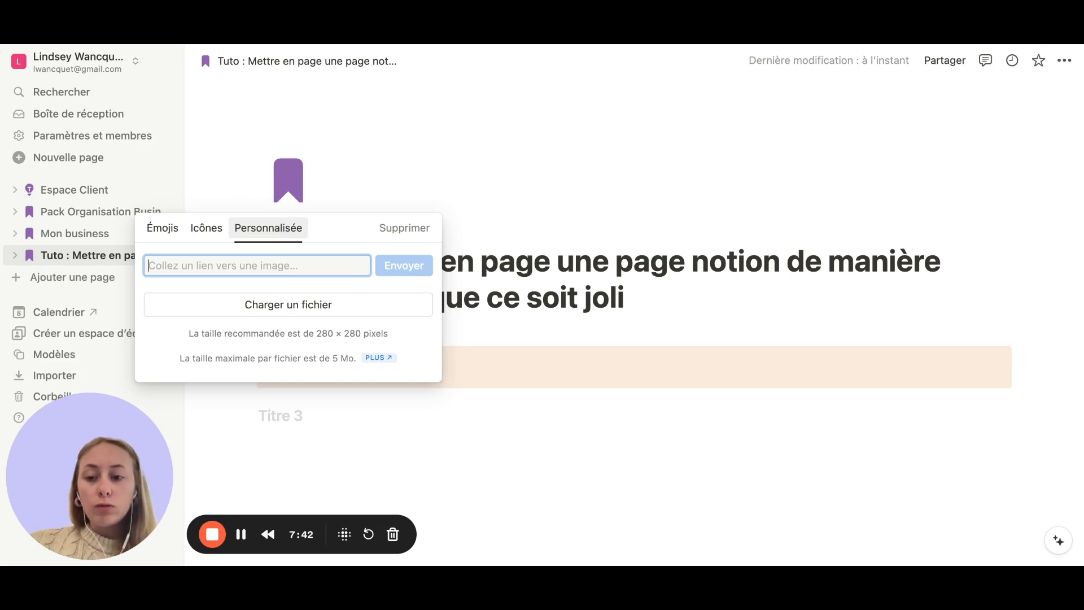
click(478, 111)
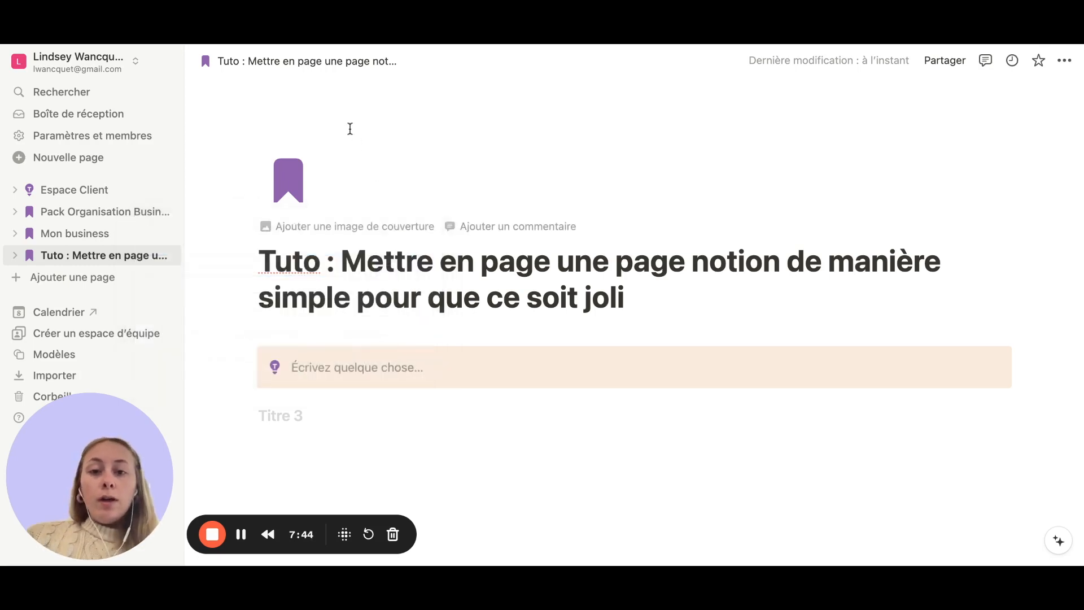
- Add a cover image to the page
click(391, 233)
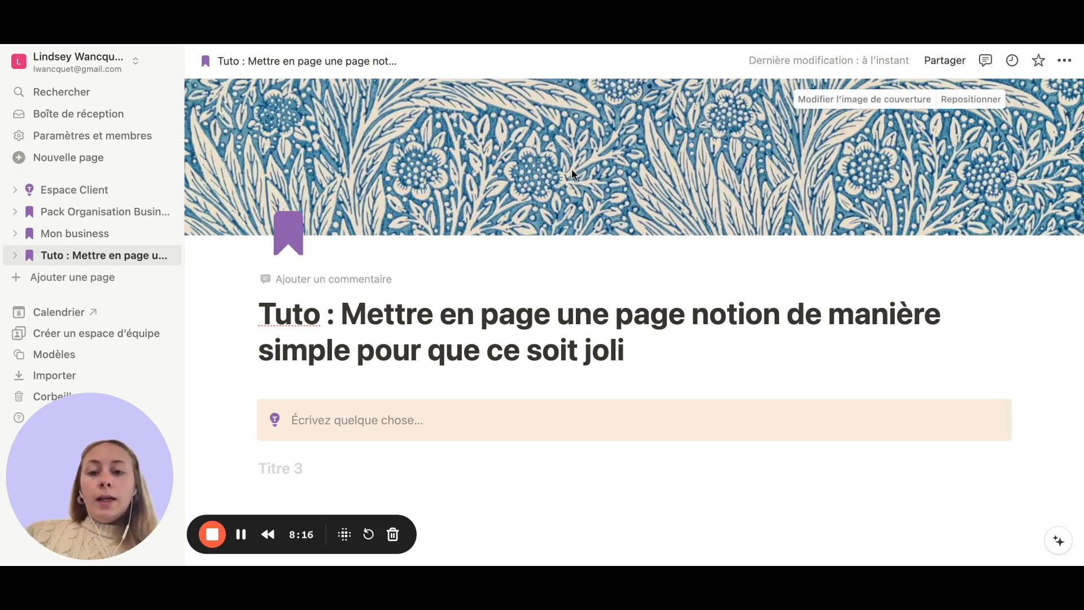
scroll(572, 168, down, 2)
scroll(572, 168, up, 2)
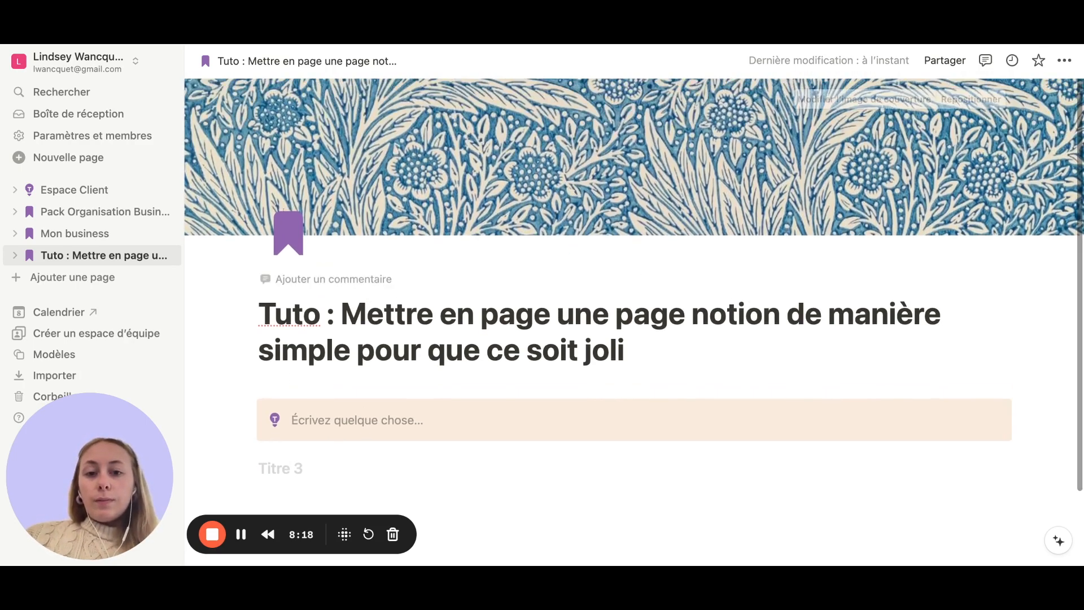
- Change the page cover to the purple-to-pink gradient from the Couleurs et dégradés gallery
click(901, 99)
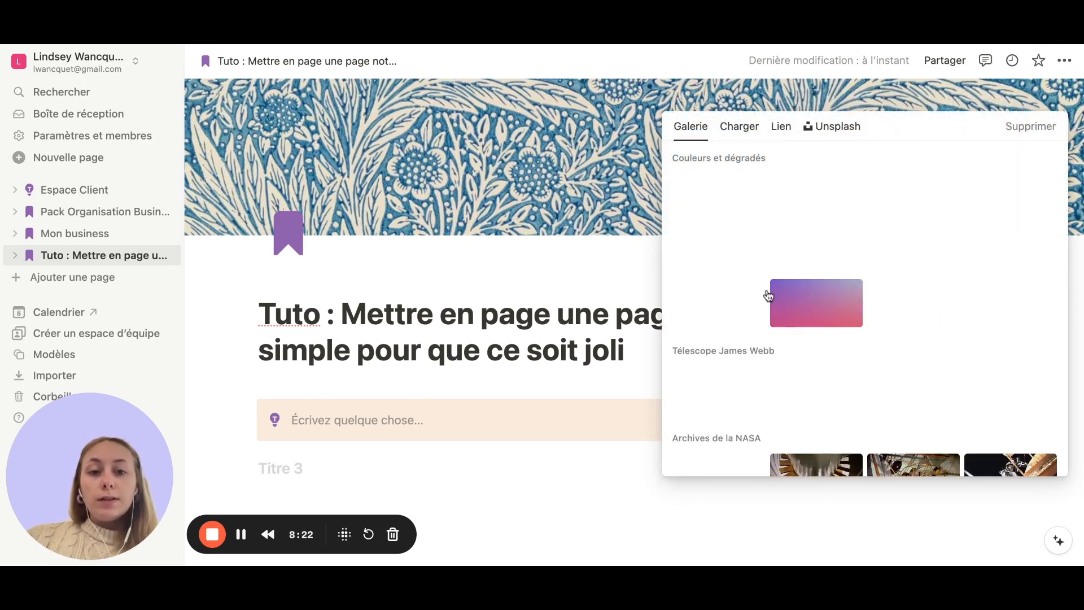
click(836, 304)
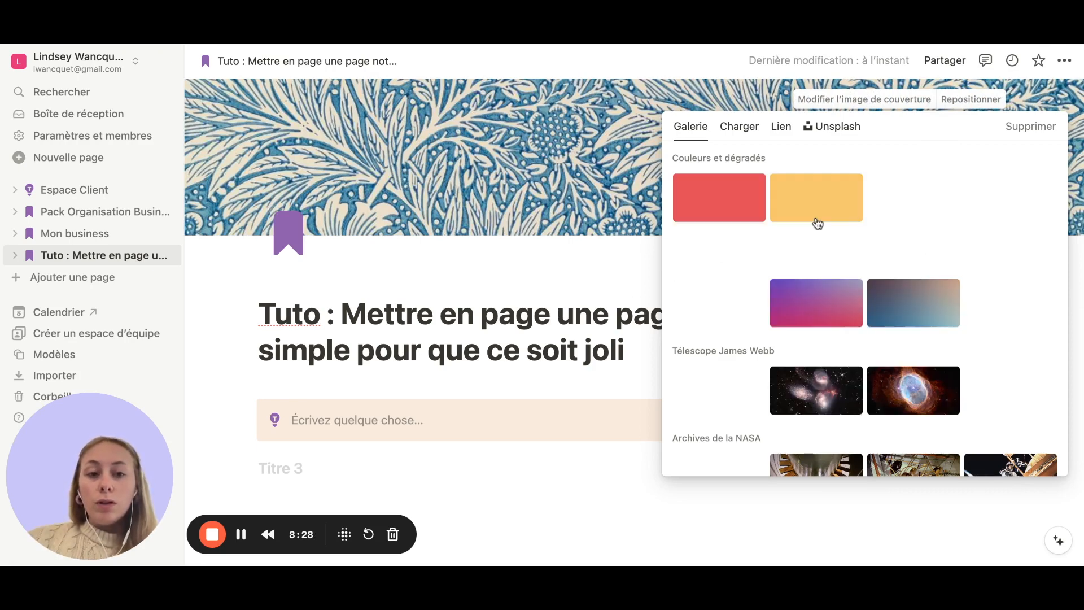
scroll(810, 305, down, 5)
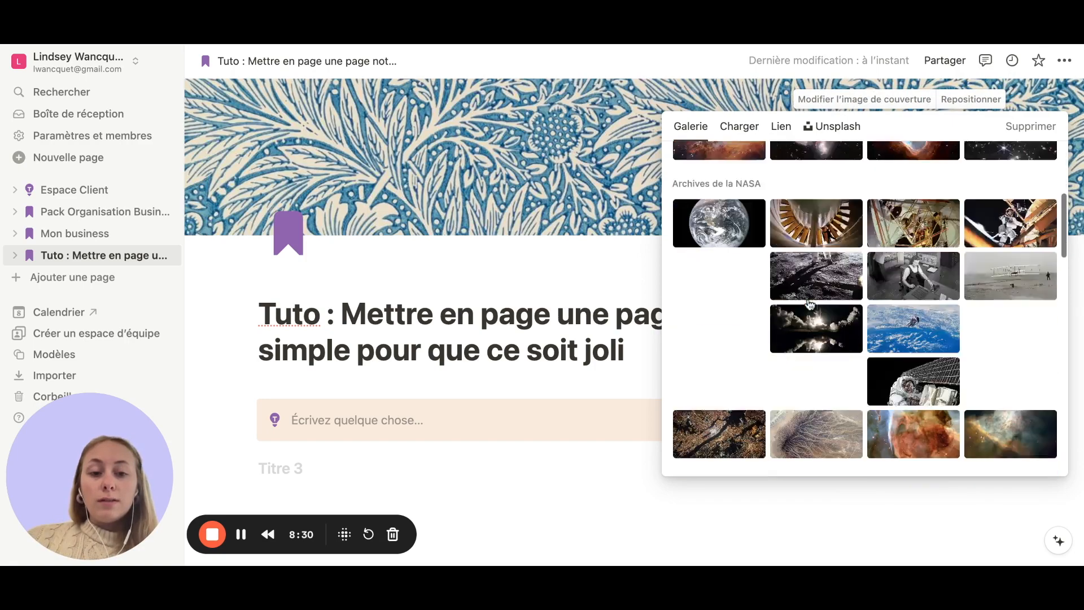
scroll(809, 316, up, 5)
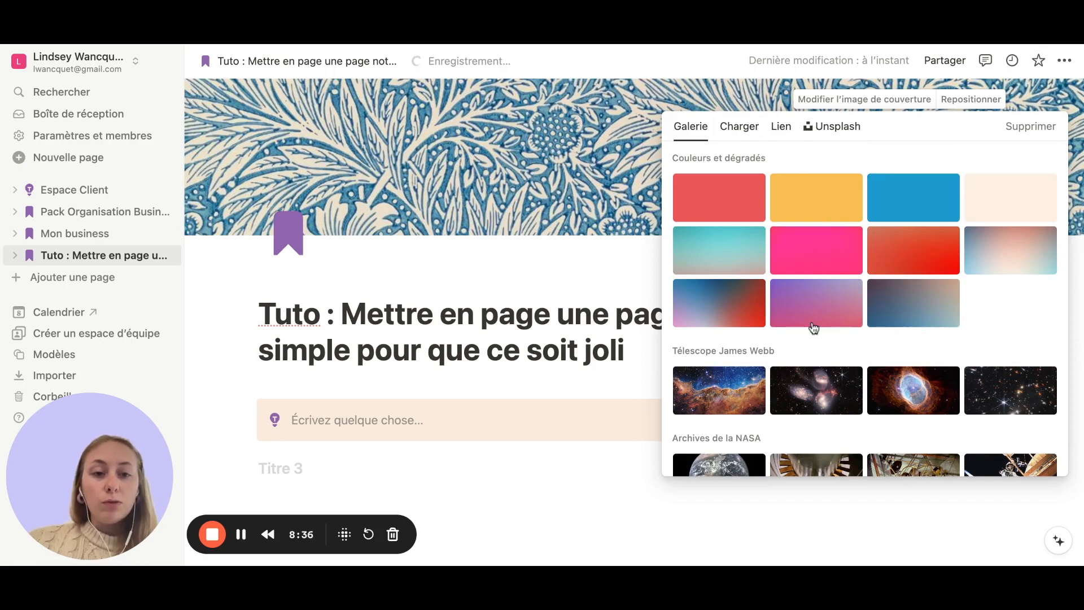
click(813, 328)
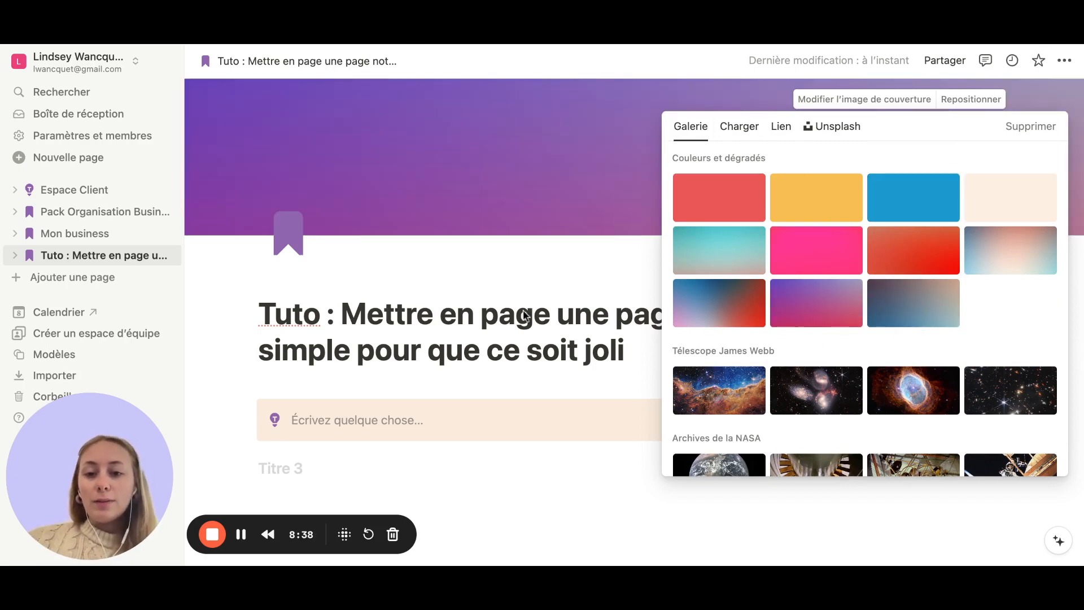
click(524, 315)
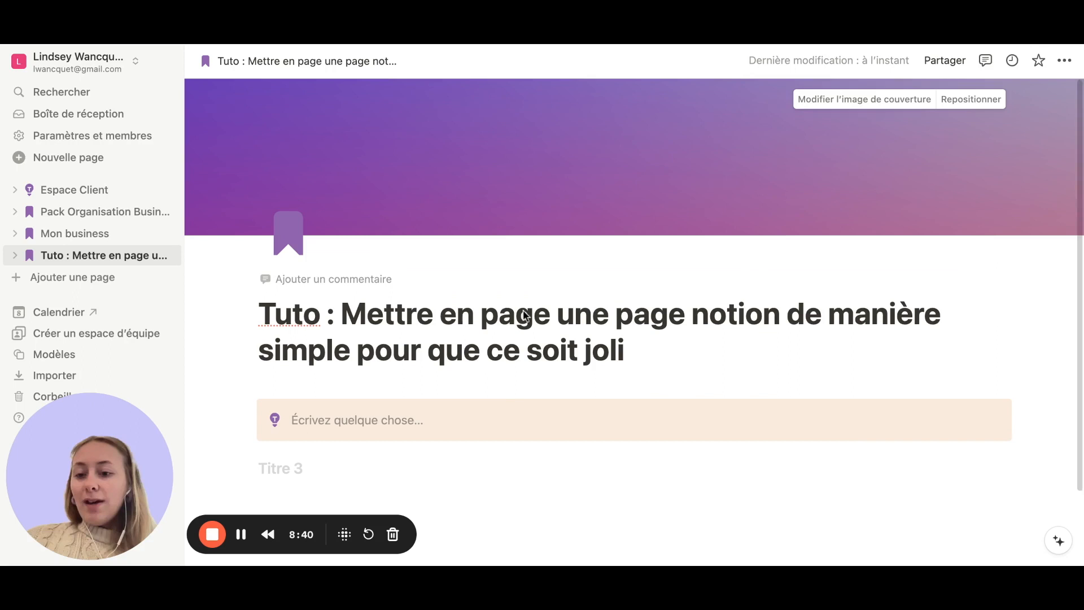
- Copy the black cat image beside the introduction callout on the Pack Organisation Business page
click(279, 477)
scroll(279, 477, down, 2)
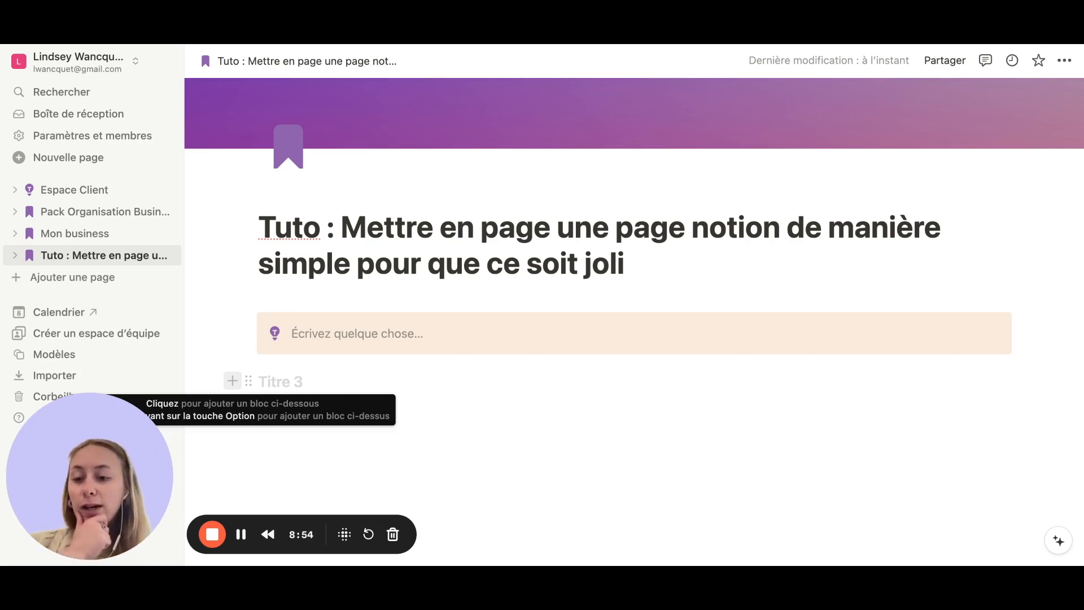
click(94, 218)
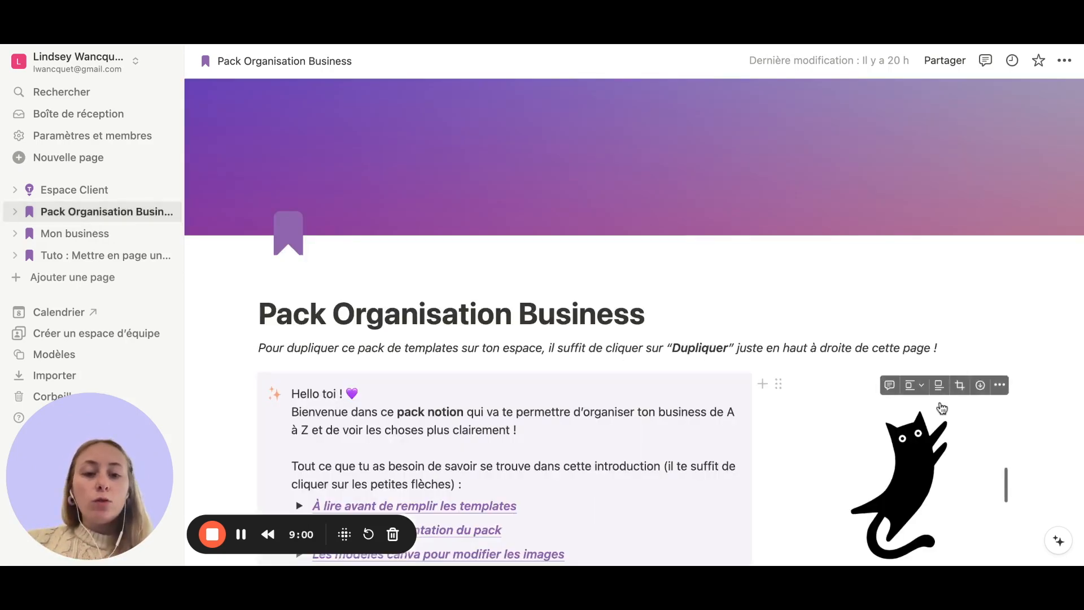
scroll(960, 441, down, 2)
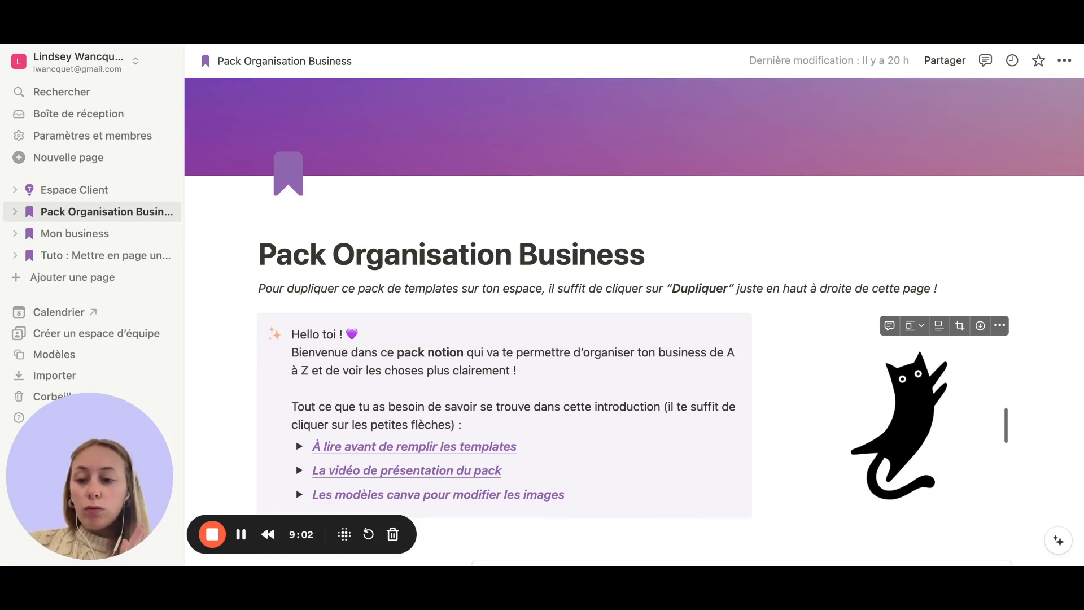
scroll(876, 469, down, 1)
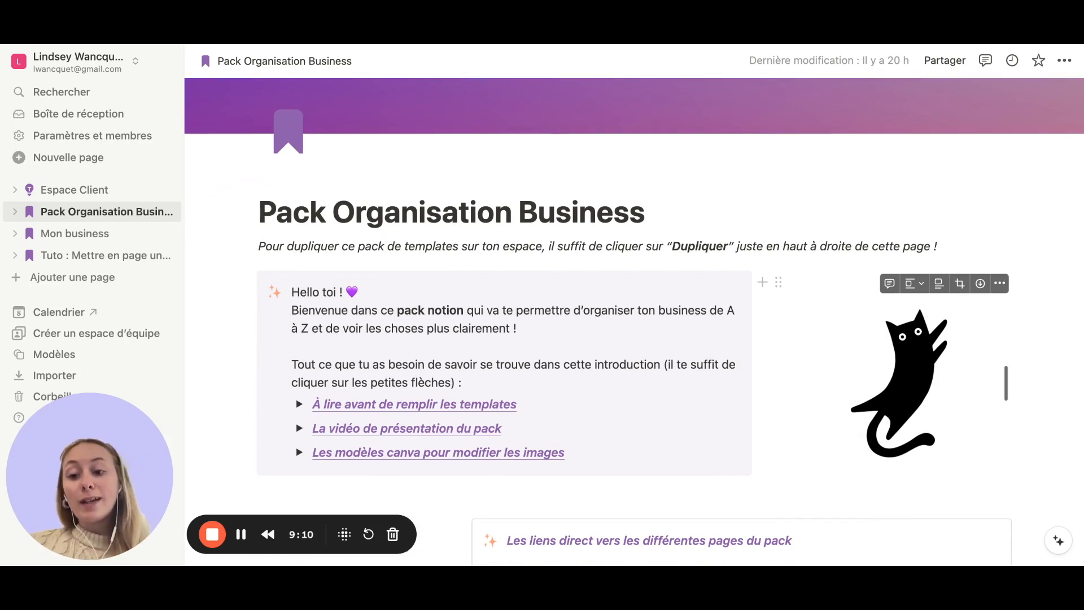
click(899, 389)
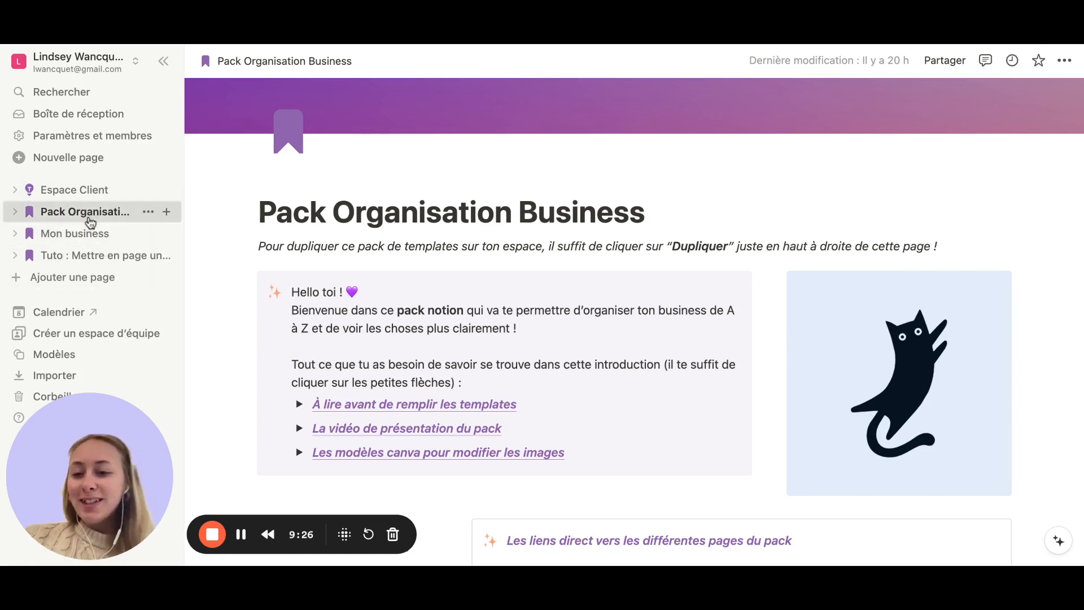
- Return to the Tuto page, add an empty block below the Titre 3 heading and paste the cat image there as a regular copy
click(82, 260)
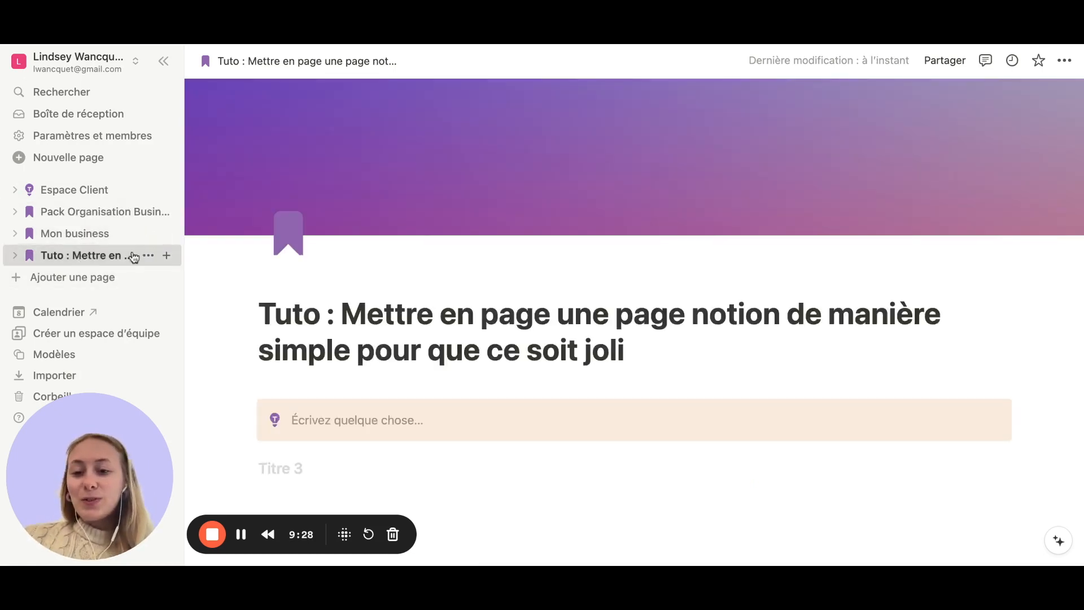
scroll(392, 327, down, 3)
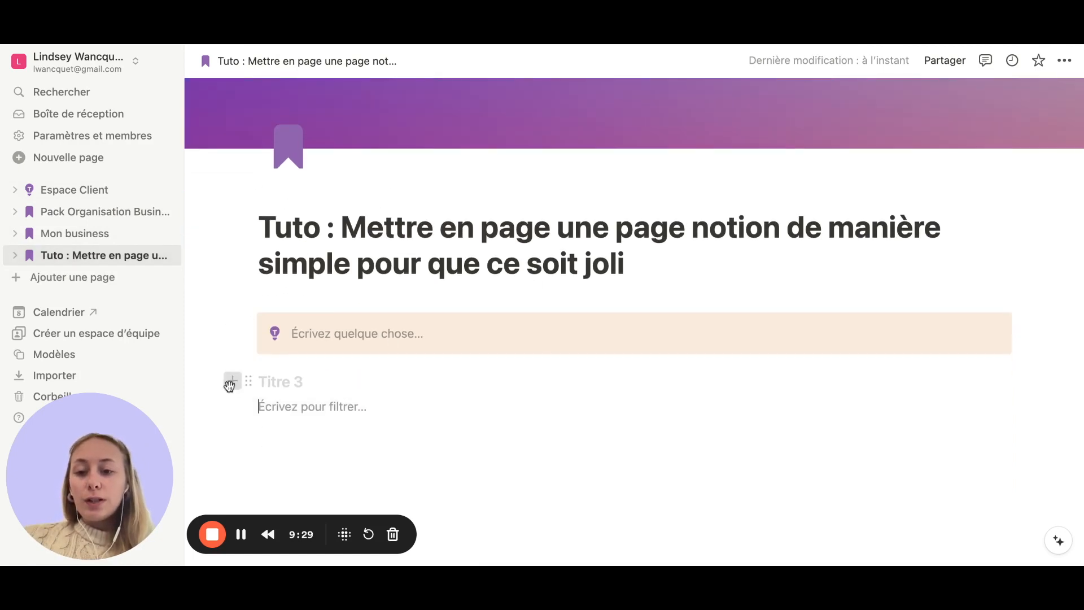
click(232, 381)
scroll(361, 339, down, 10)
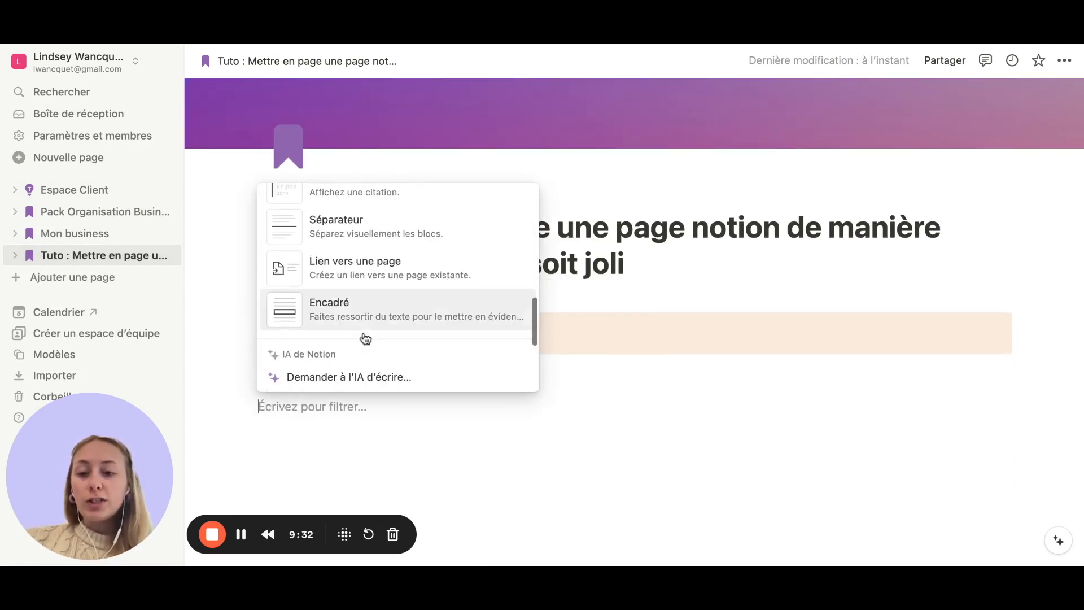
click(314, 408)
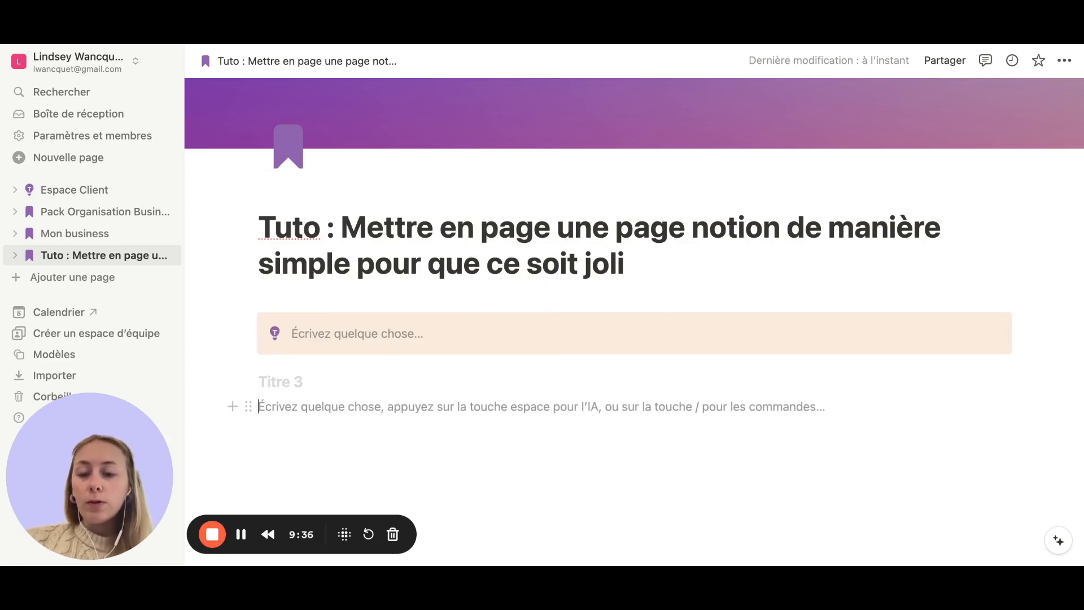
click(232, 407)
scroll(339, 350, down, 8)
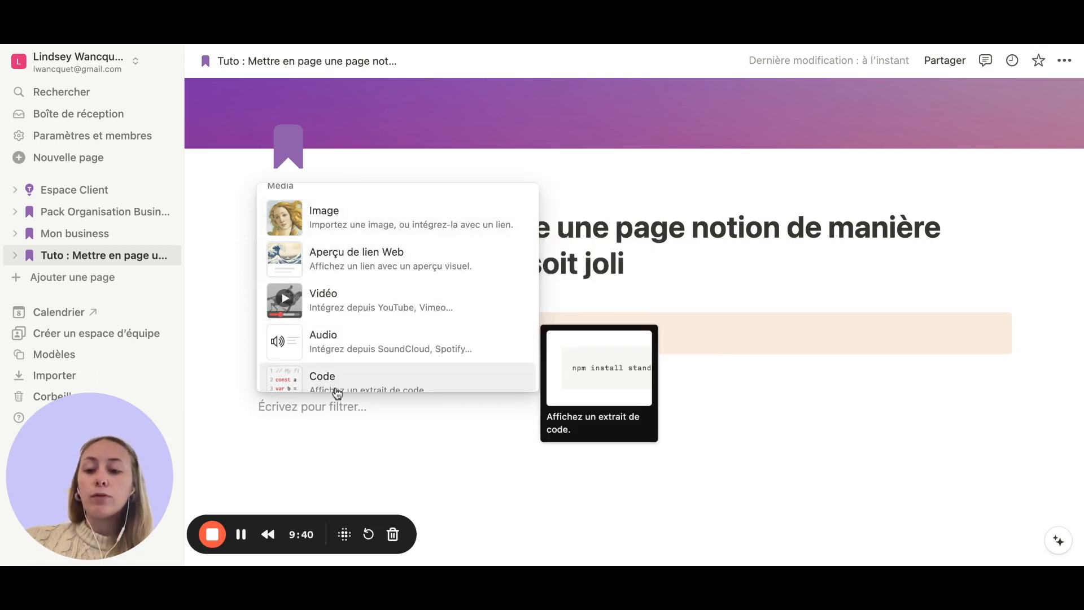
click(317, 425)
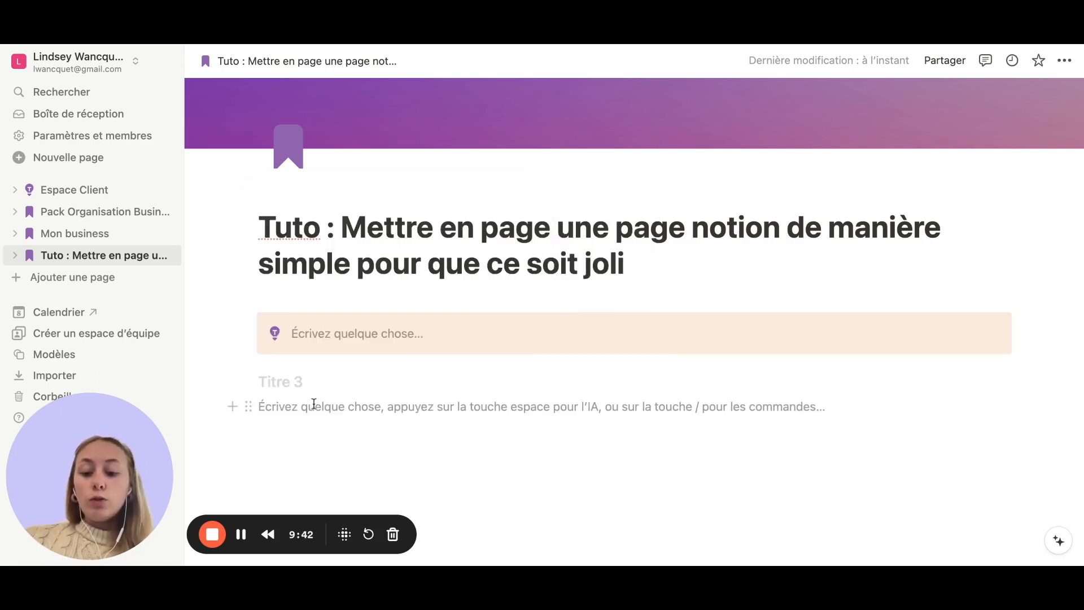
key(ctrl+v)
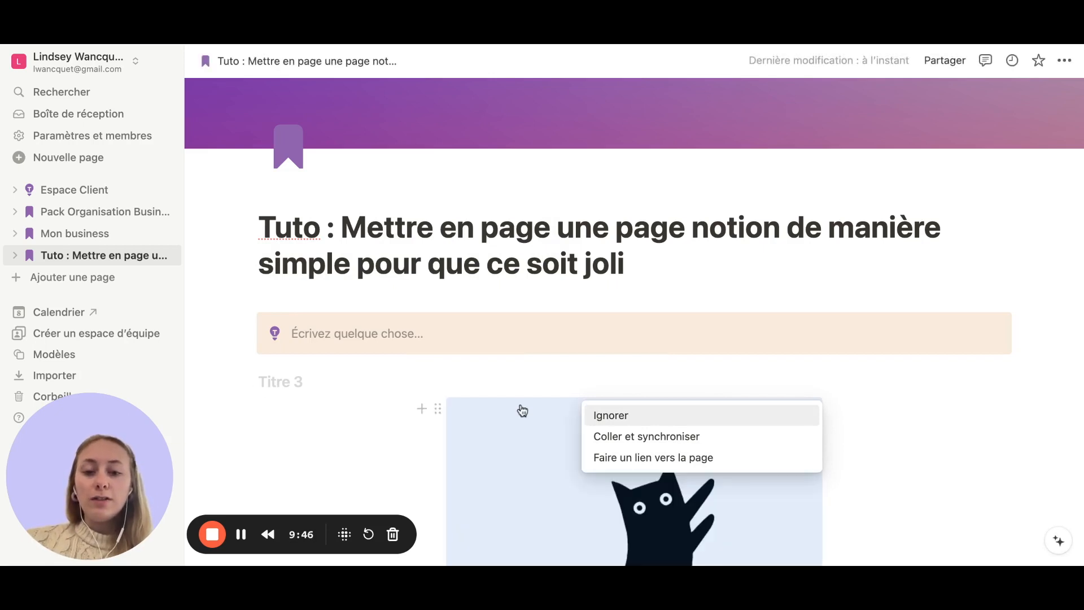
click(599, 414)
scroll(611, 417, down, 1)
scroll(613, 418, down, 5)
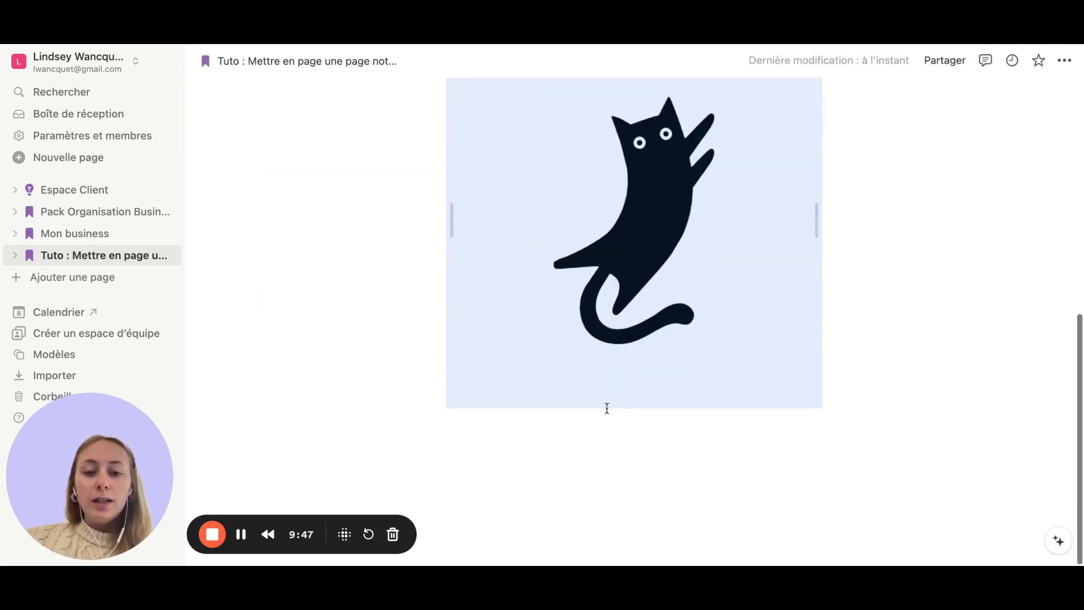
- Delete the empty Titre 3 heading between the callout and the cat image
scroll(605, 406, up, 3)
click(246, 238)
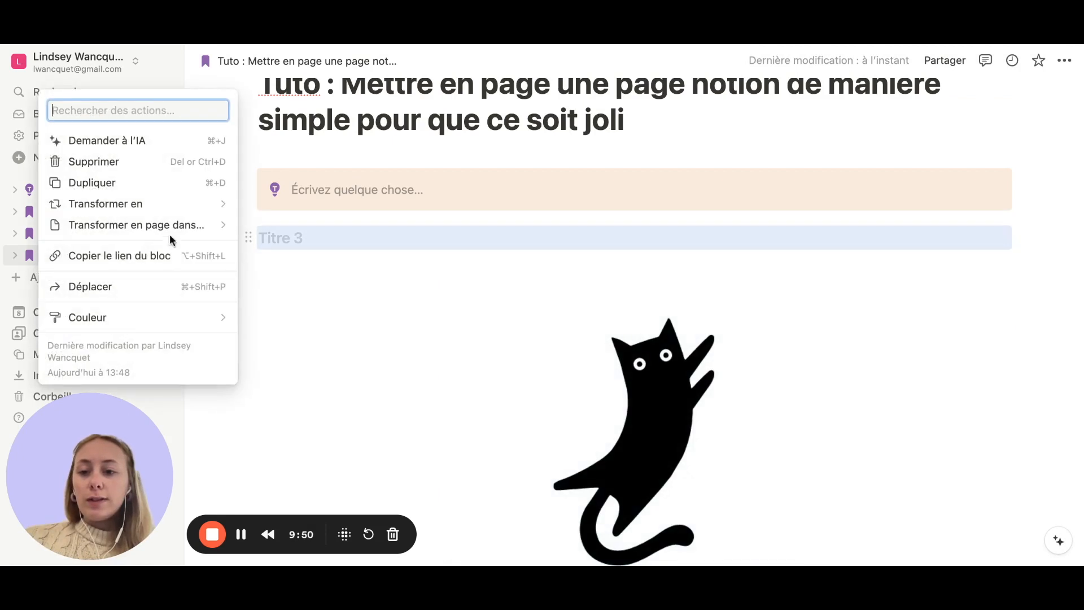
click(266, 246)
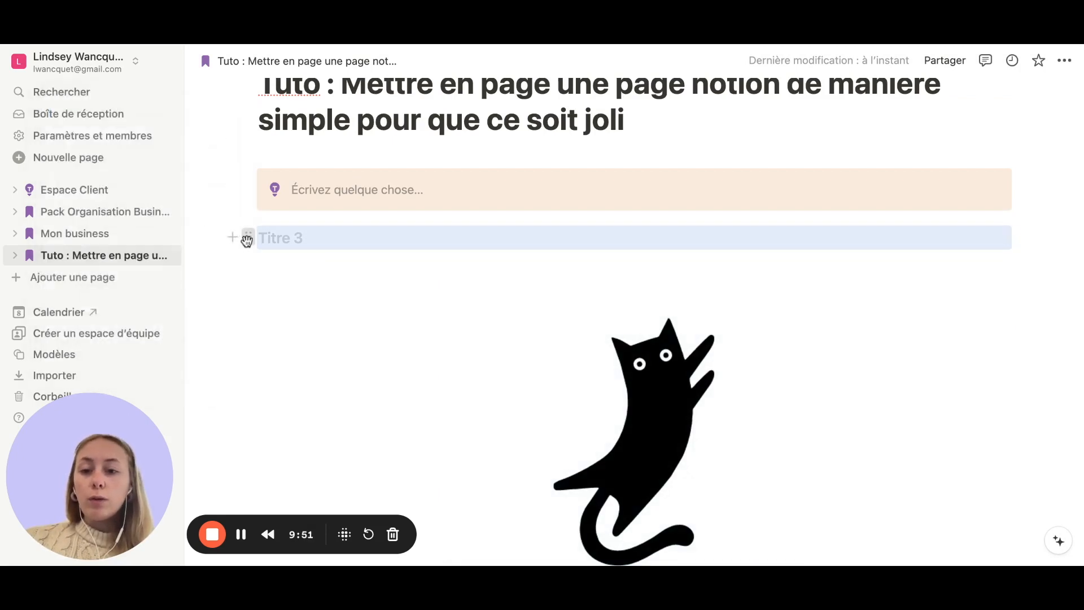
click(246, 237)
click(152, 174)
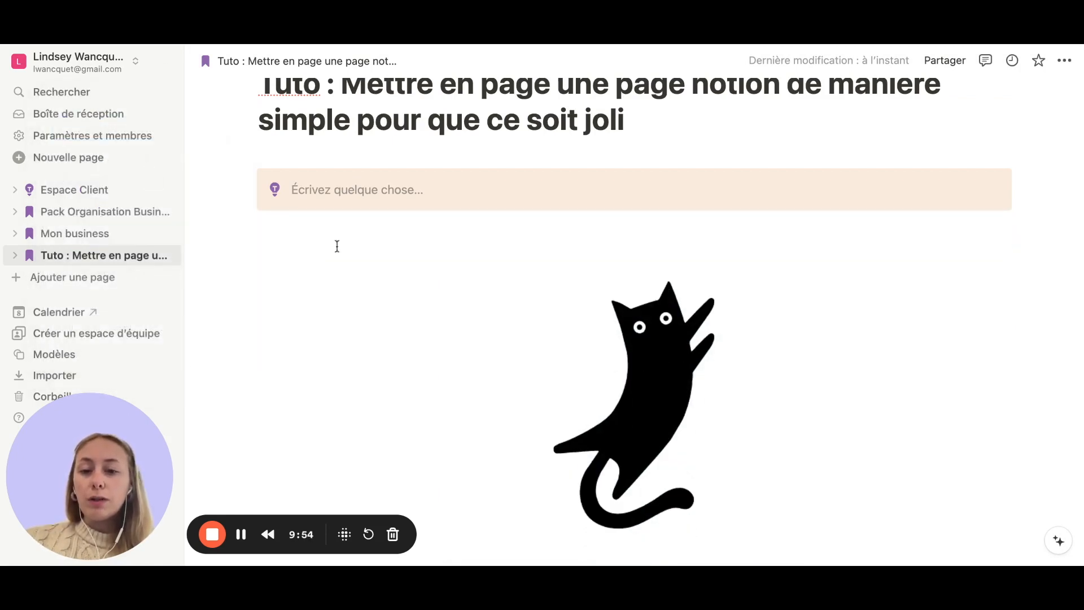
- Shrink the cat image and move it beside the orange callout to form two columns
scroll(497, 463, down, 3)
drag(448, 479, 523, 422)
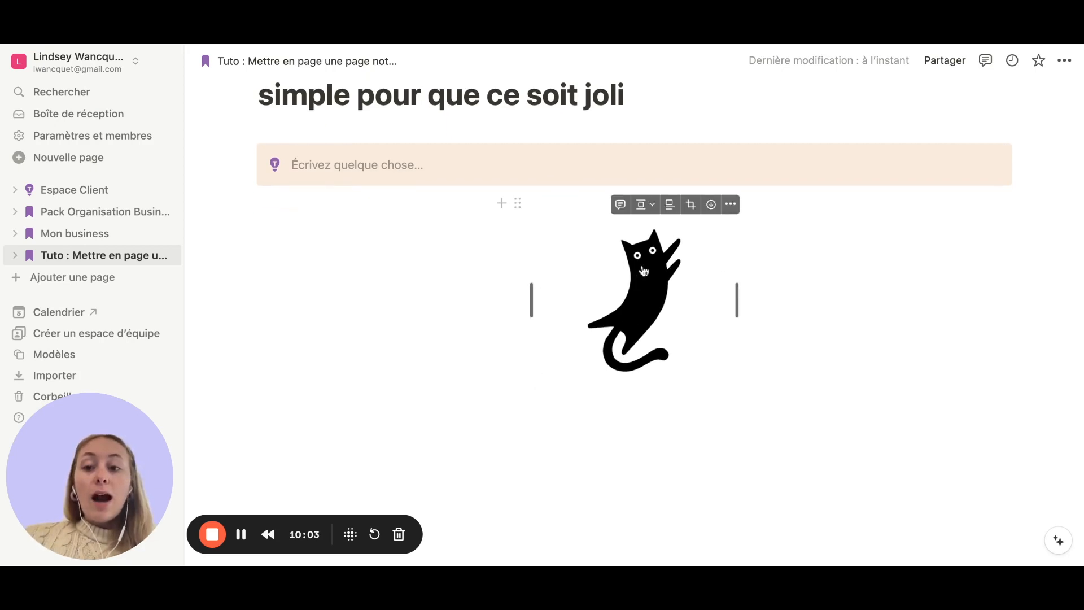
click(487, 154)
click(559, 267)
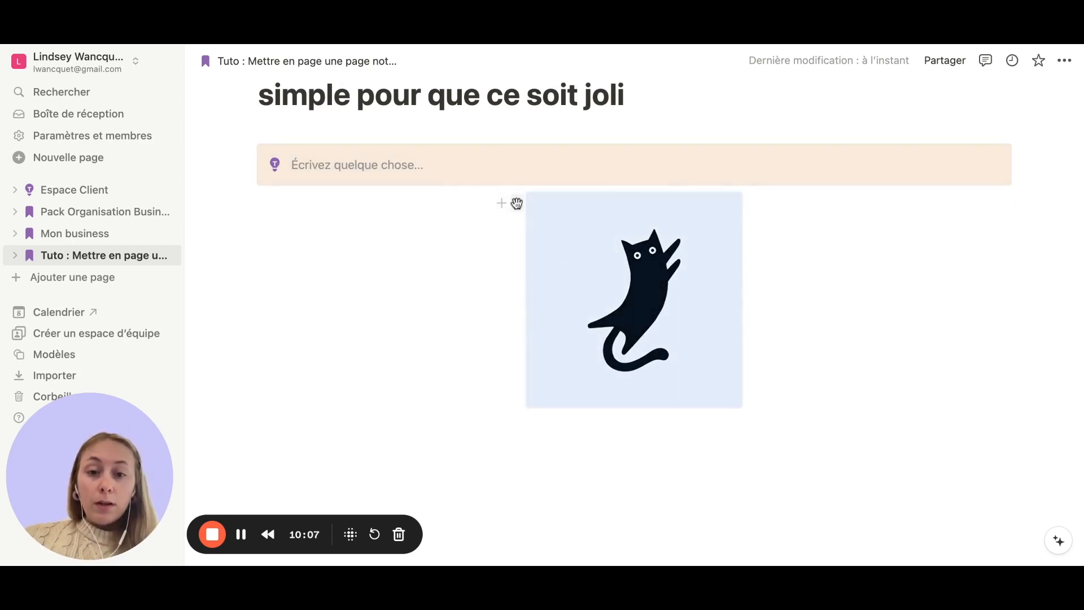
drag(520, 207, 1032, 181)
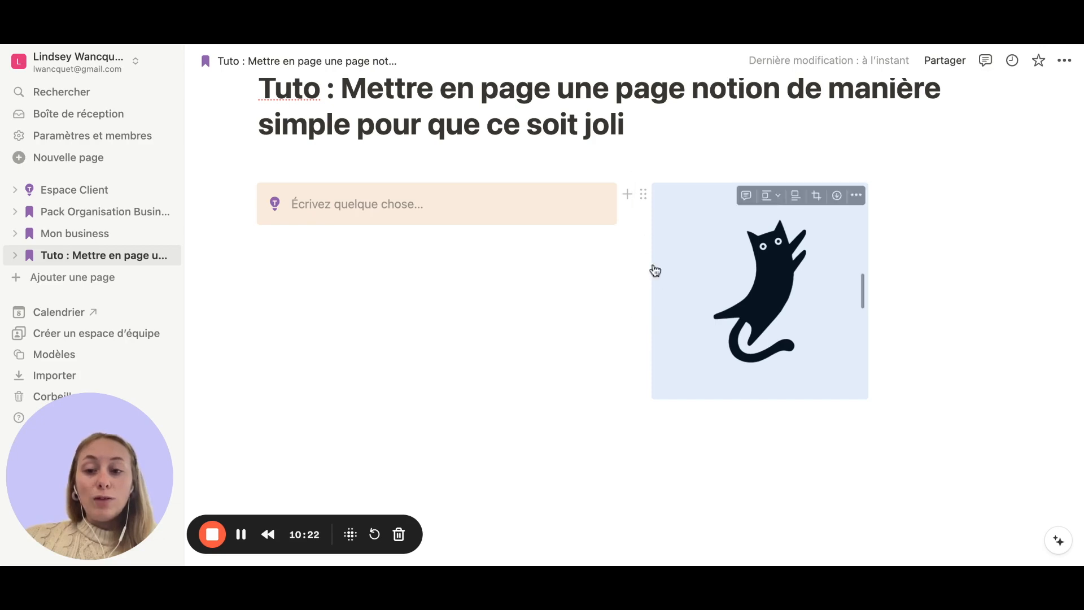
click(633, 287)
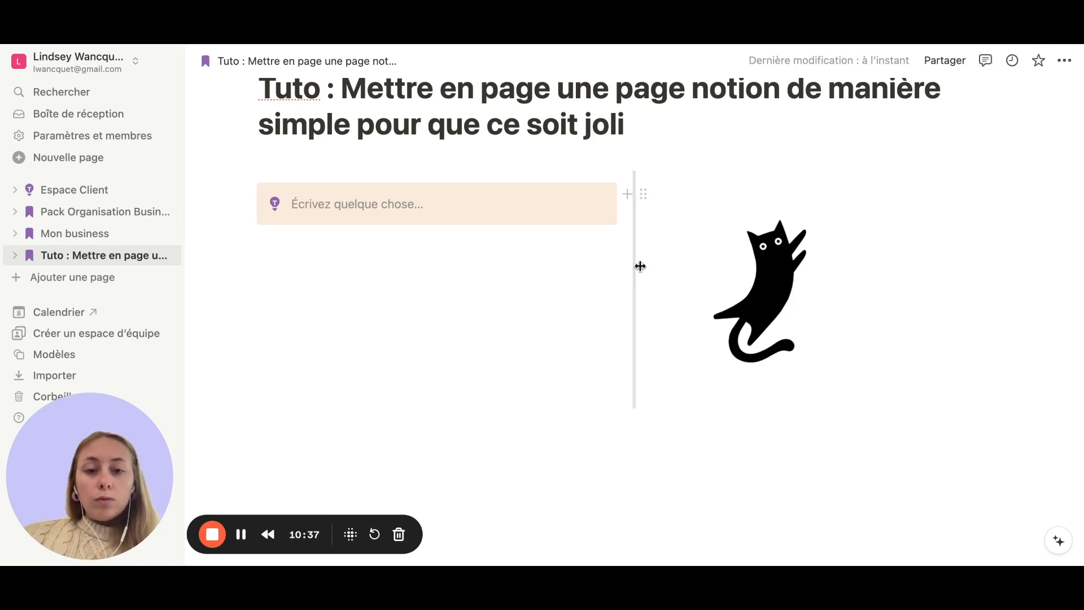
- Shrink the cat image slightly and adjust the column divider so the callout column is wider than the image column
drag(634, 266, 820, 252)
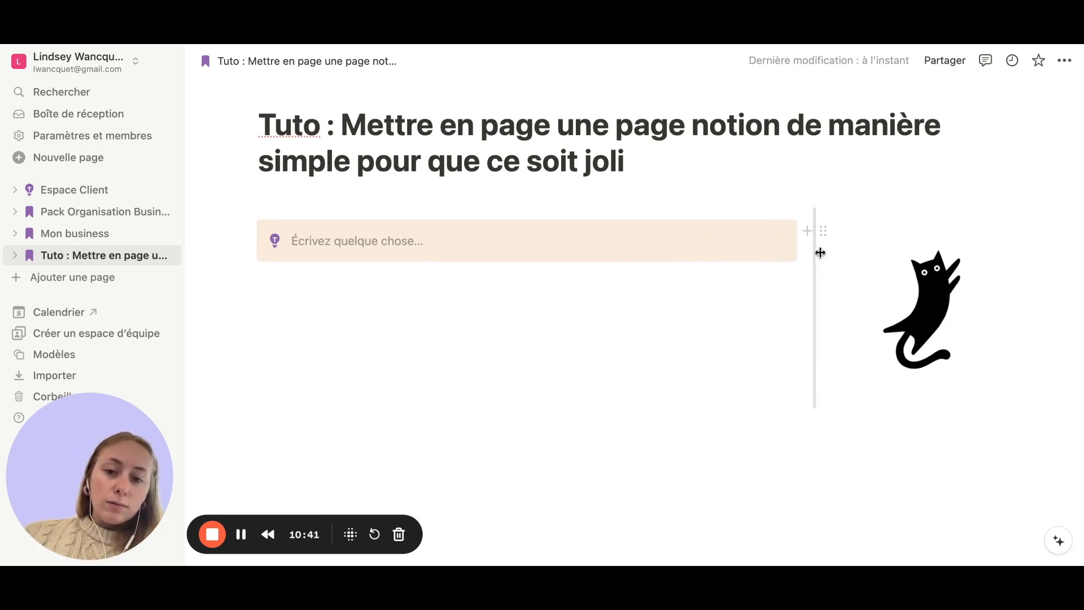
drag(821, 253, 613, 297)
drag(499, 304, 388, 305)
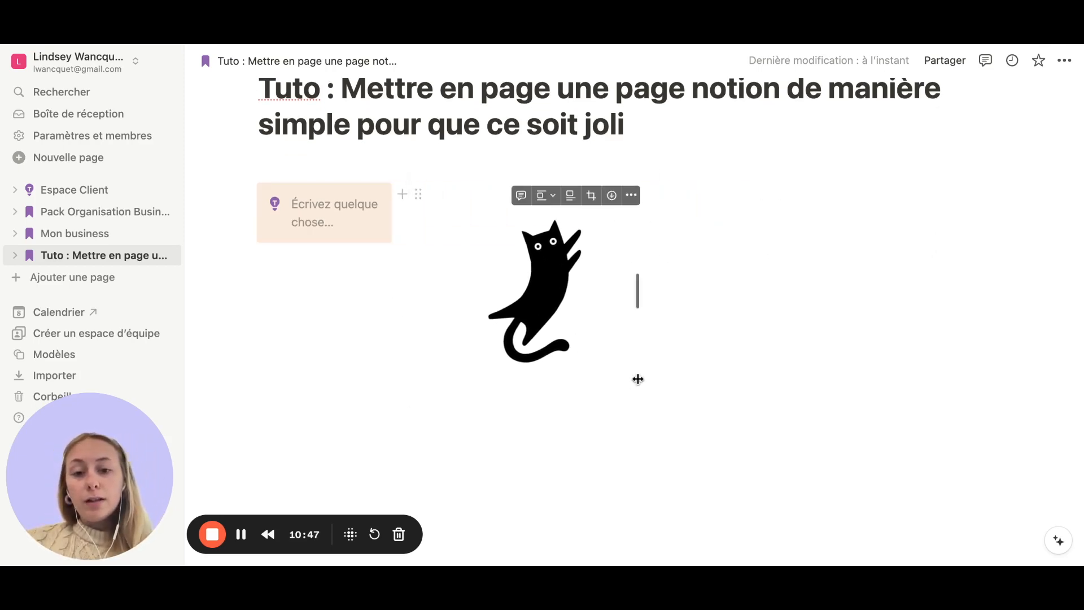
drag(638, 380, 588, 301)
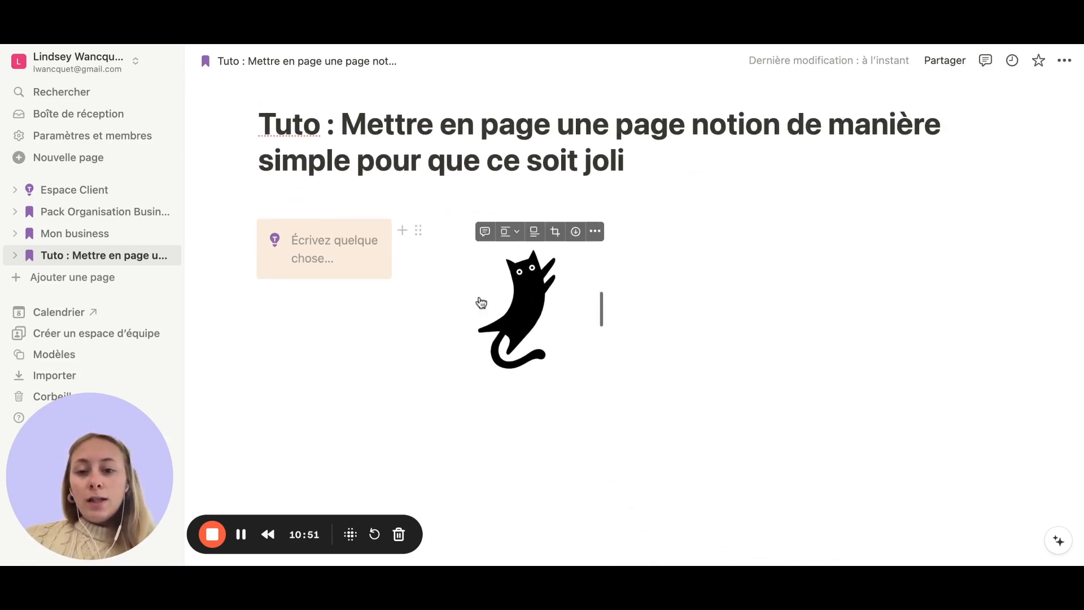
drag(413, 292, 746, 293)
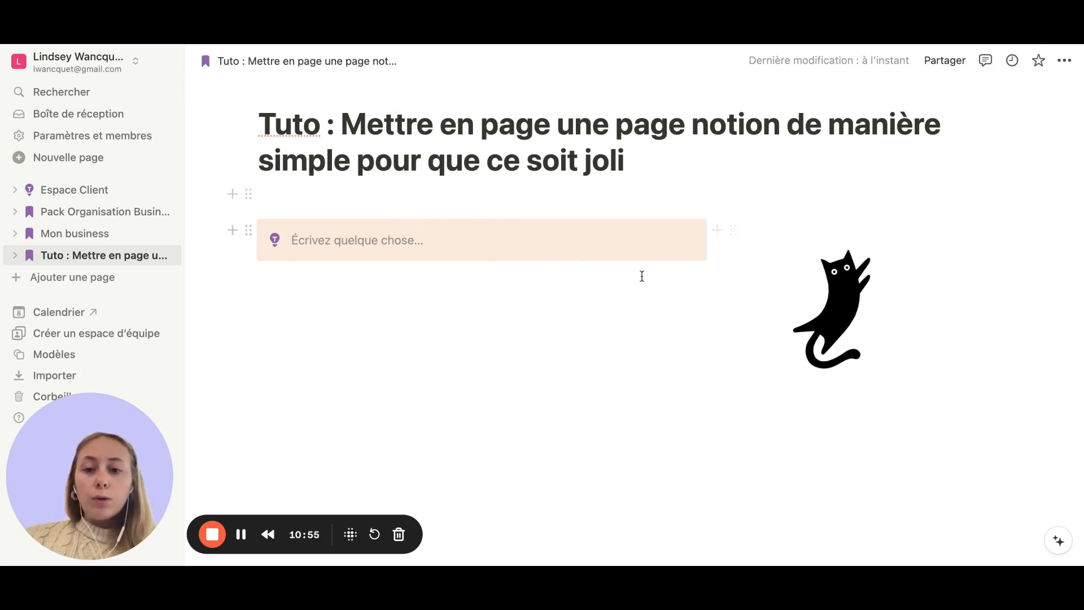
- Fill the callout with the sample text "kjfdbsjkdfbds" and nest a second line, "fddskfnlskdfn", inside it
click(312, 240)
text(kjfdbsjkdfbds)
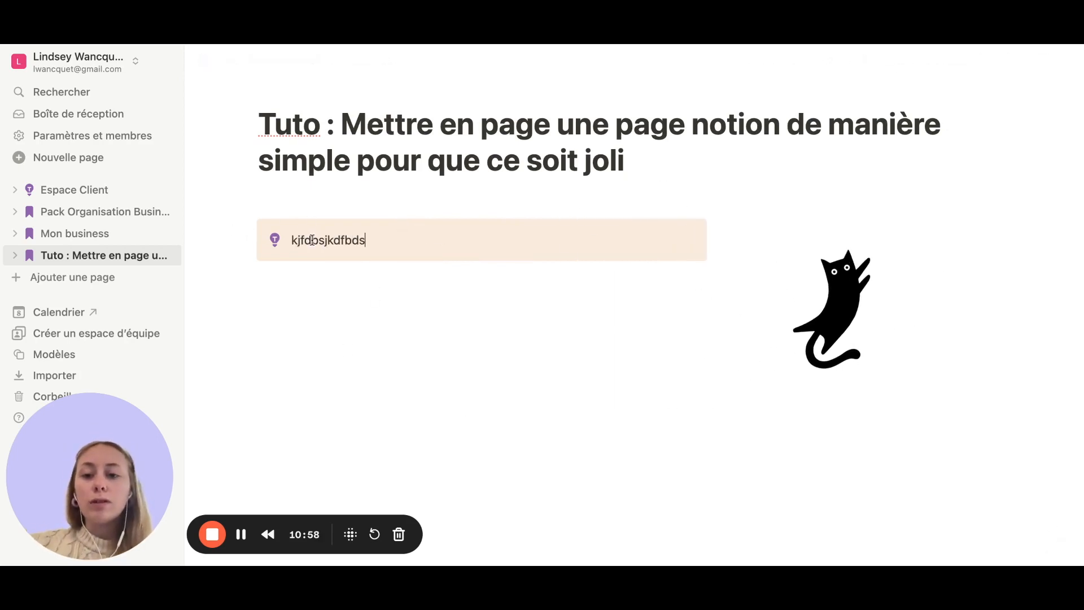
key(Return)
text(fd)
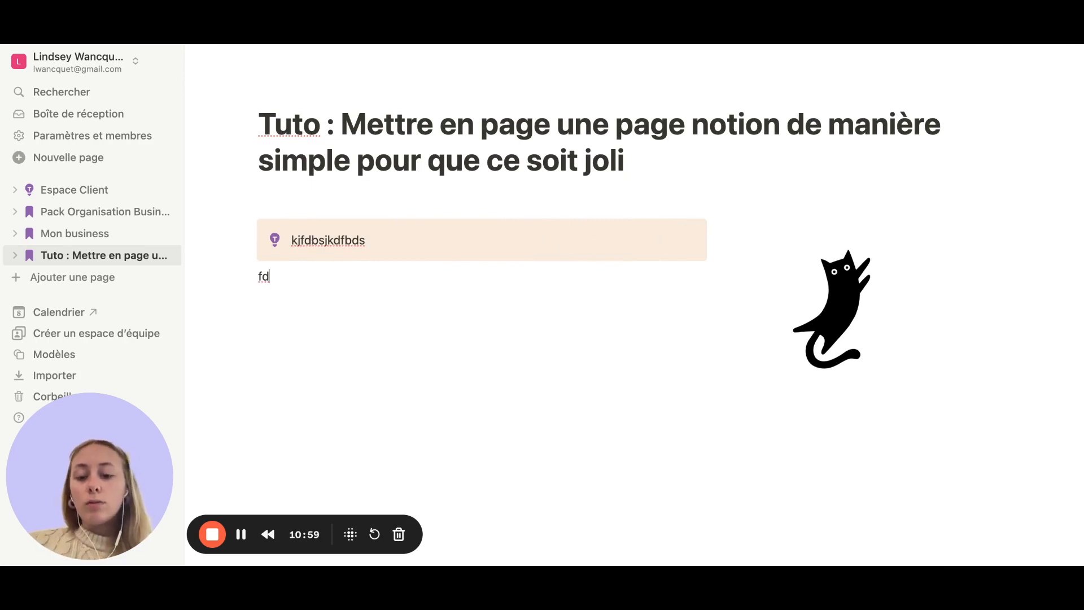
text(dskfnlskdfn)
drag(247, 279, 294, 248)
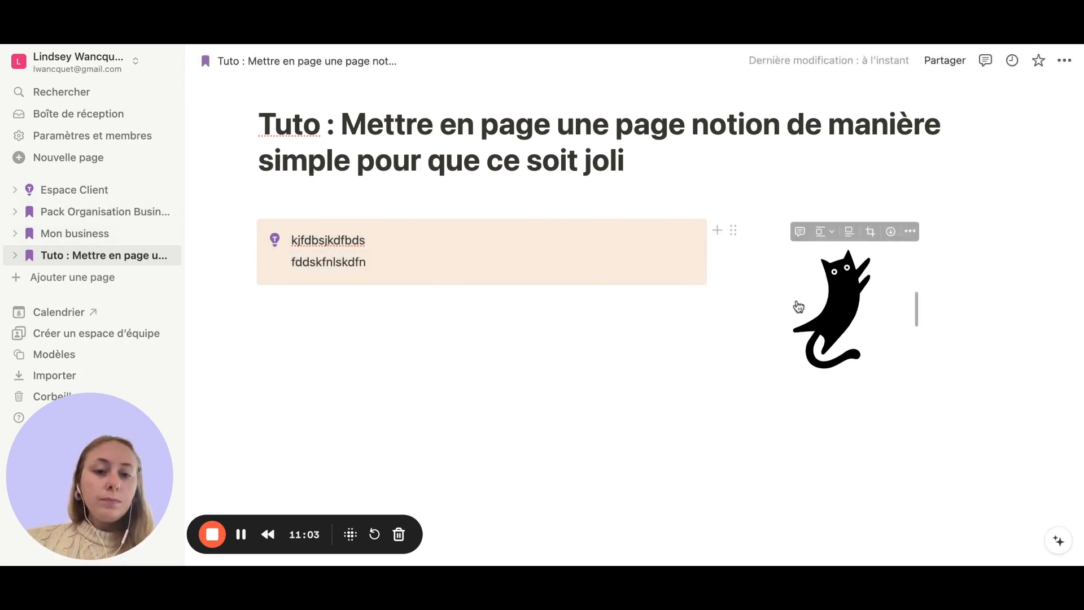
- Add three more sample lines inside the callout: "dfnalnfad", "flkadfnlanfla" and "lakfnalkfnalknf"
key(Return)
text(dfnalnfad)
key(Return)
text(flkadfnlanfla)
key(Return)
text(lakfnalkfnalknf)
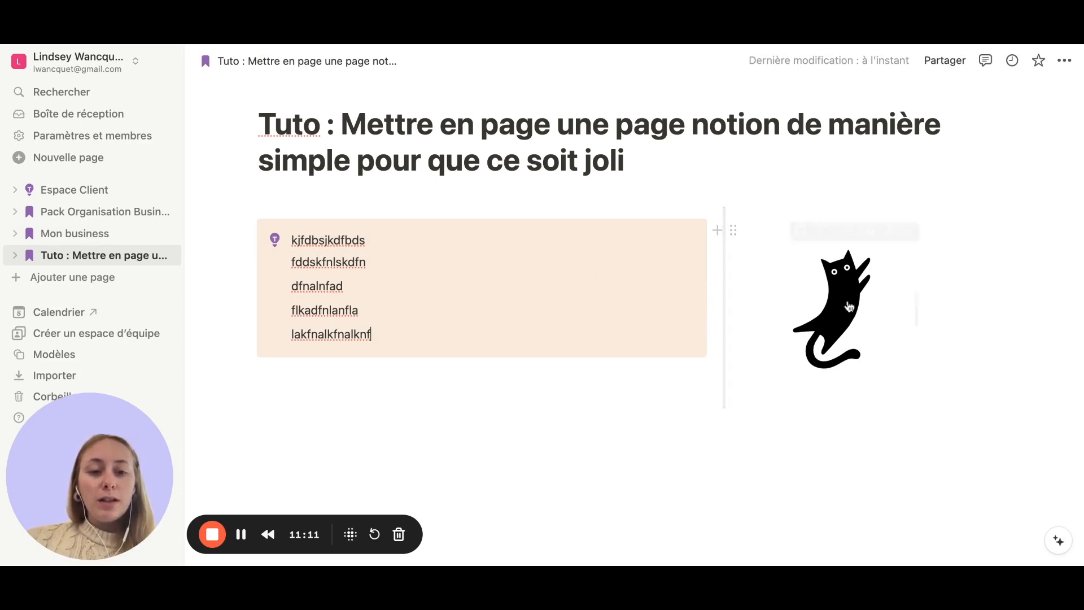
- Resize the cat image so its height roughly matches the height of the callout beside it
click(904, 377)
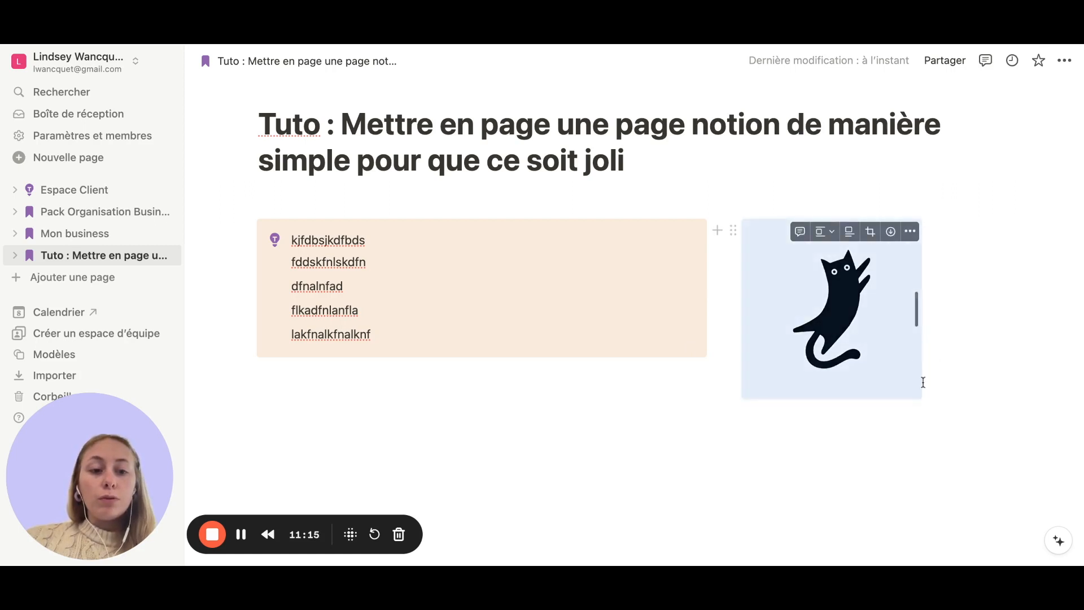
click(923, 382)
drag(917, 385, 961, 387)
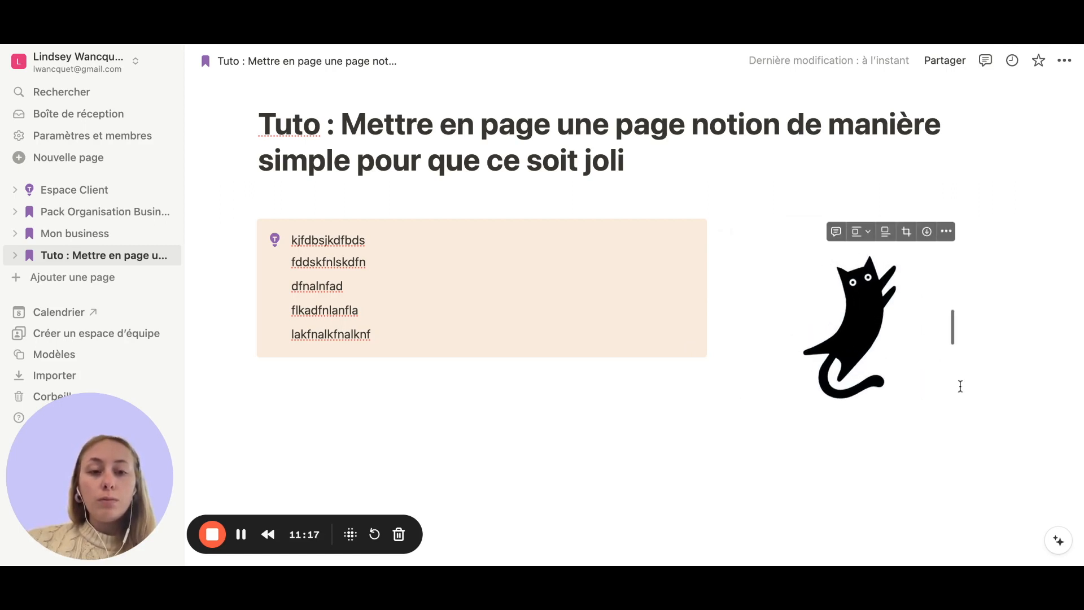
click(952, 389)
drag(956, 398, 894, 389)
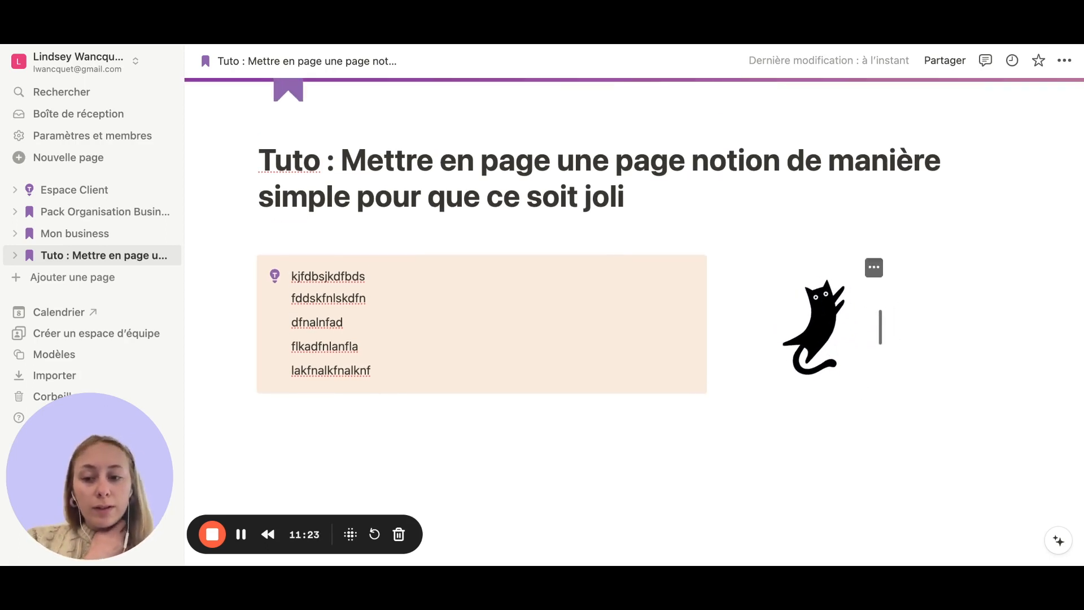
- Examine the introduction callout on the Pack Organisation Business page, expanding and collapsing its first two toggles
click(91, 213)
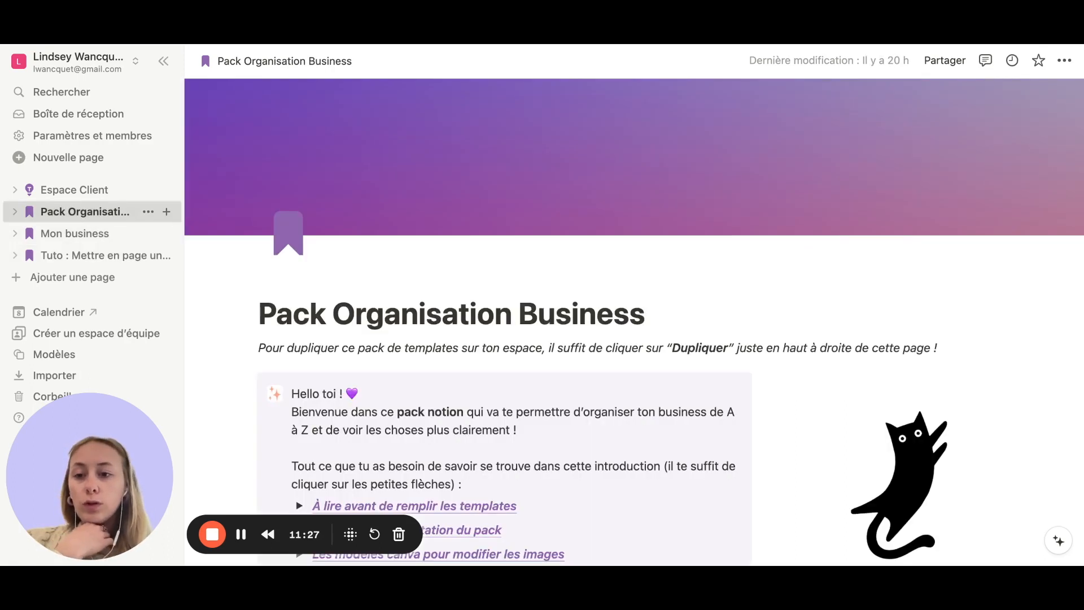
scroll(254, 271, down, 3)
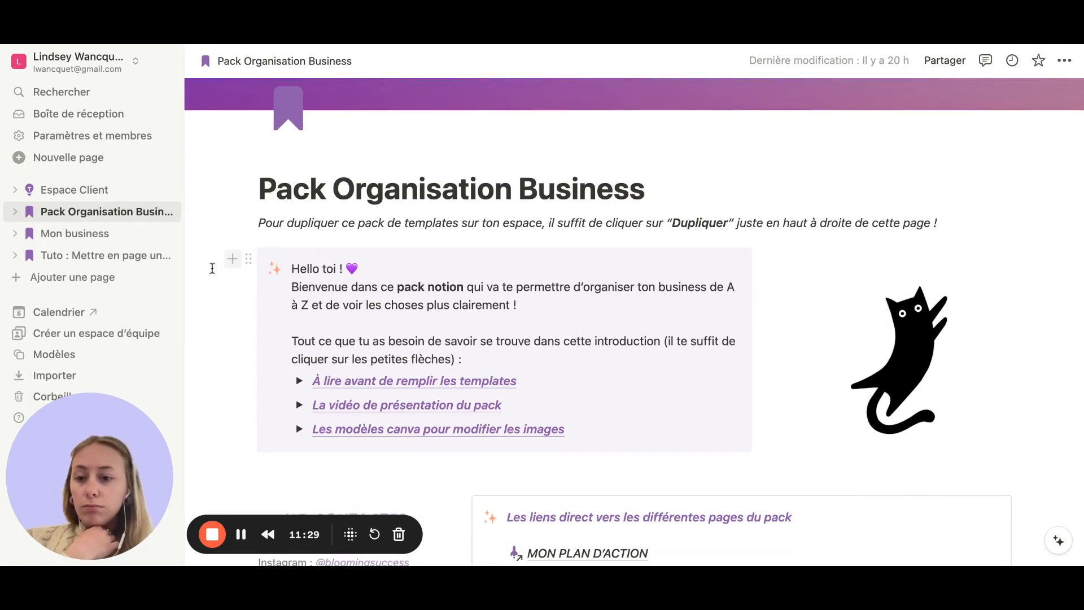
scroll(479, 348, down, 2)
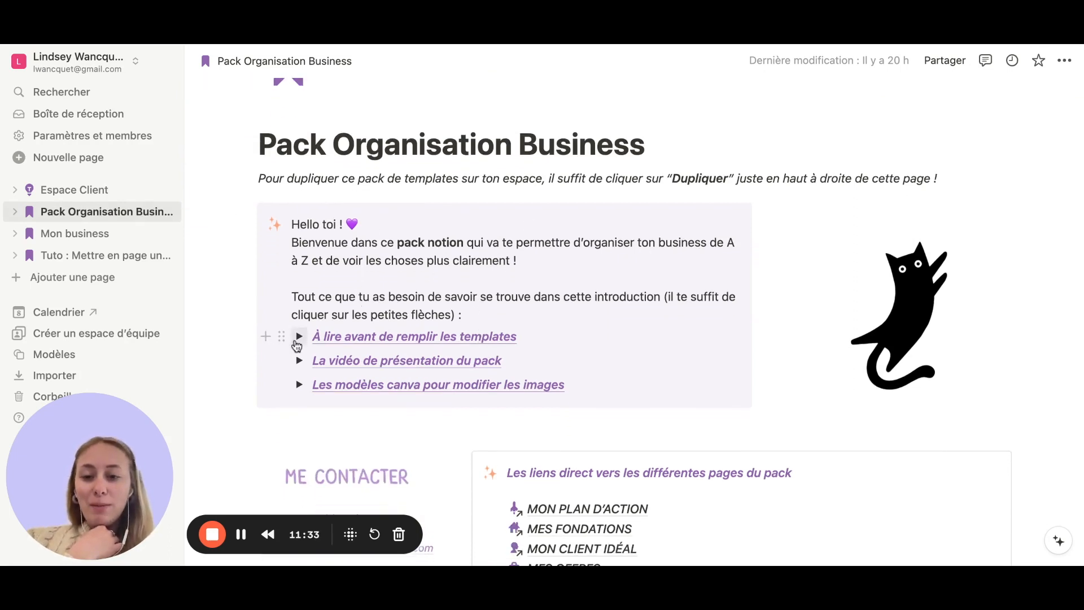
click(298, 337)
click(298, 338)
click(299, 360)
click(301, 362)
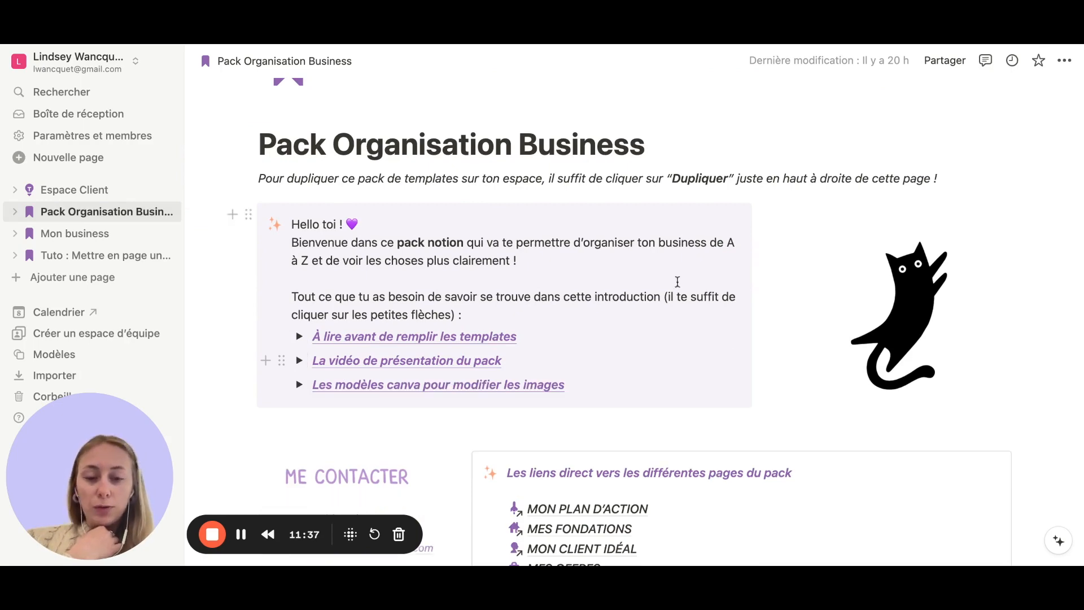
- Examine the contact section, the bordered callout of page links and the full-width banner on the Pack Organisation Business page
scroll(883, 299, down, 5)
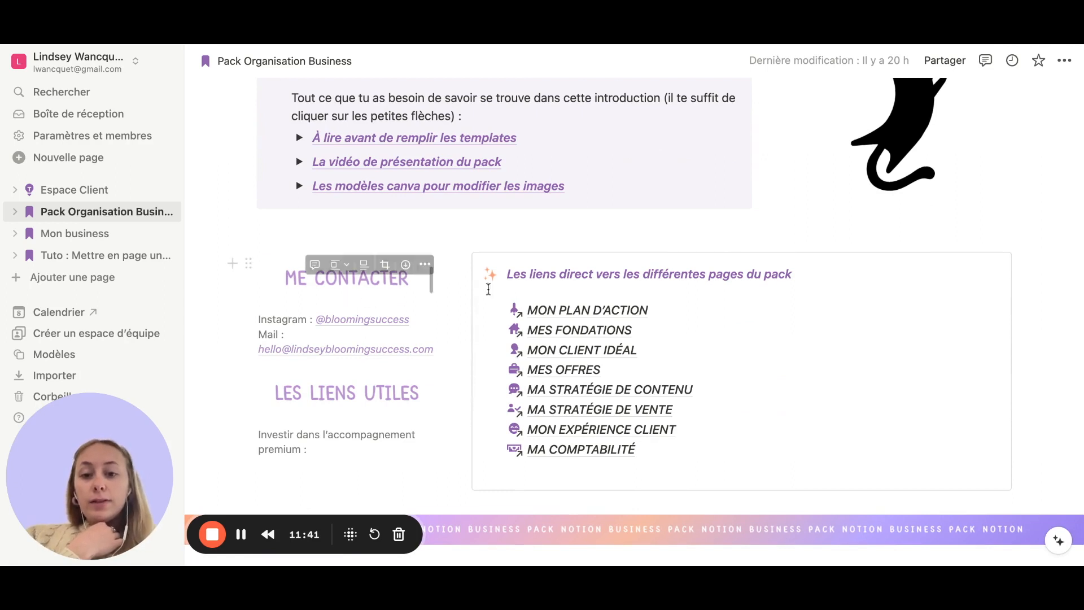
mouse_move(452, 329)
mouse_down()
mouse_move(501, 327)
mouse_move(444, 330)
mouse_move(549, 368)
mouse_move(452, 337)
mouse_up()
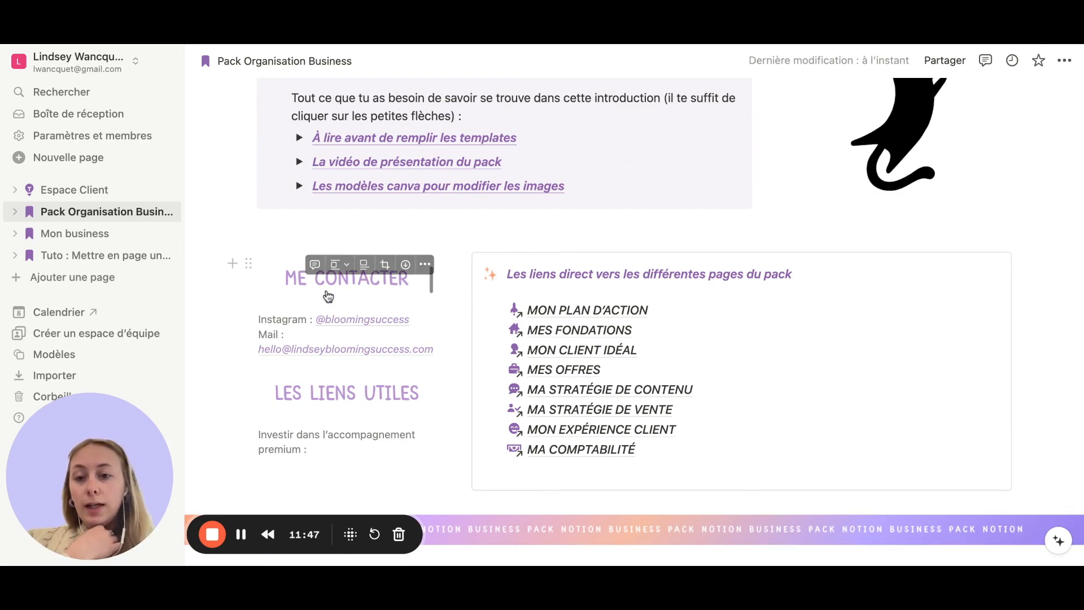
click(304, 290)
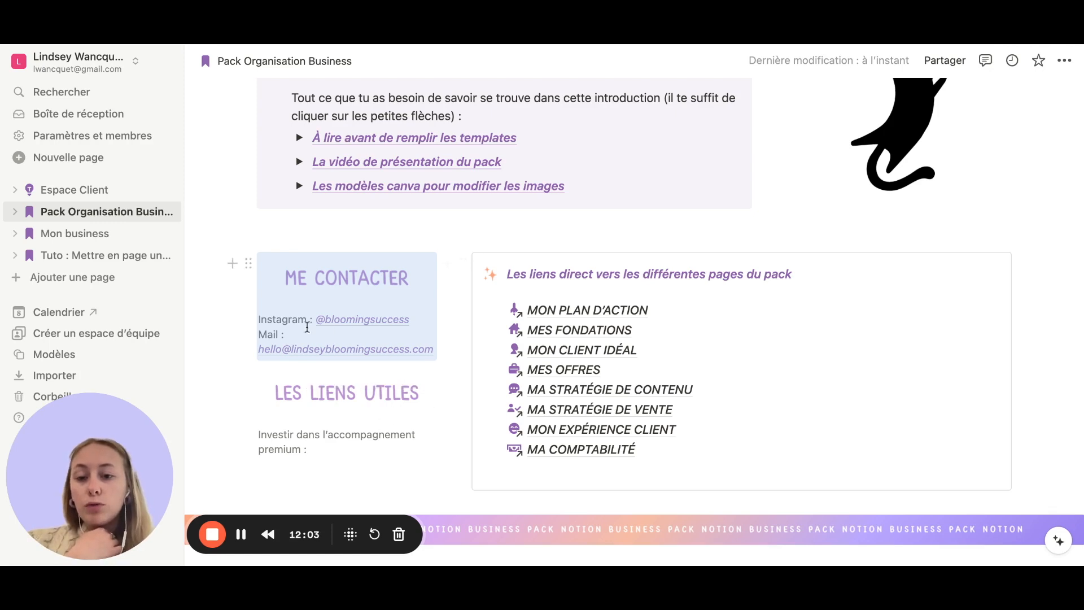
click(280, 326)
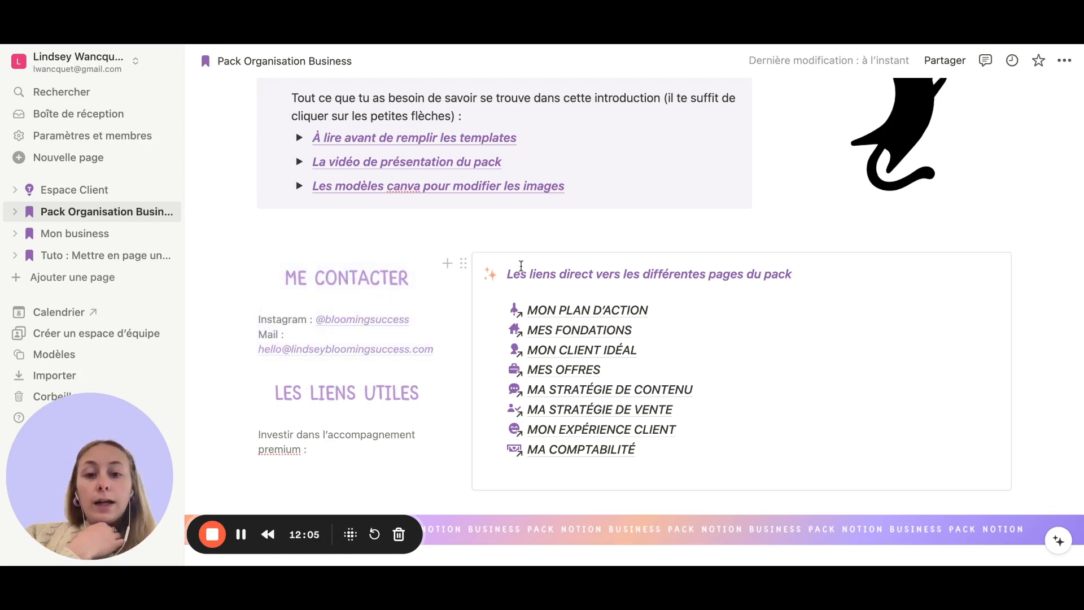
scroll(501, 309, up, 3)
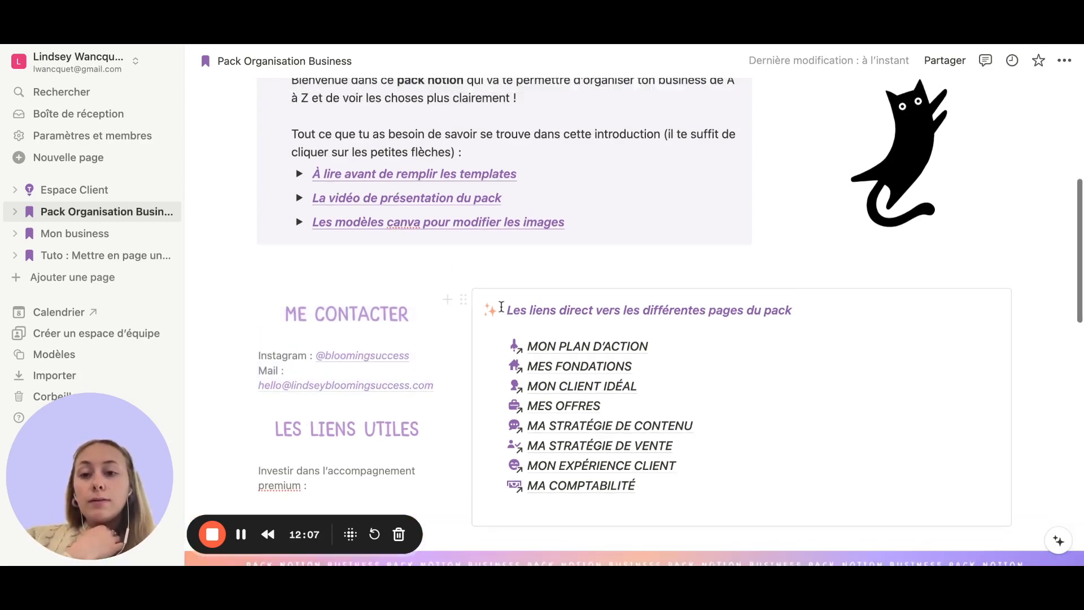
scroll(427, 207, down, 4)
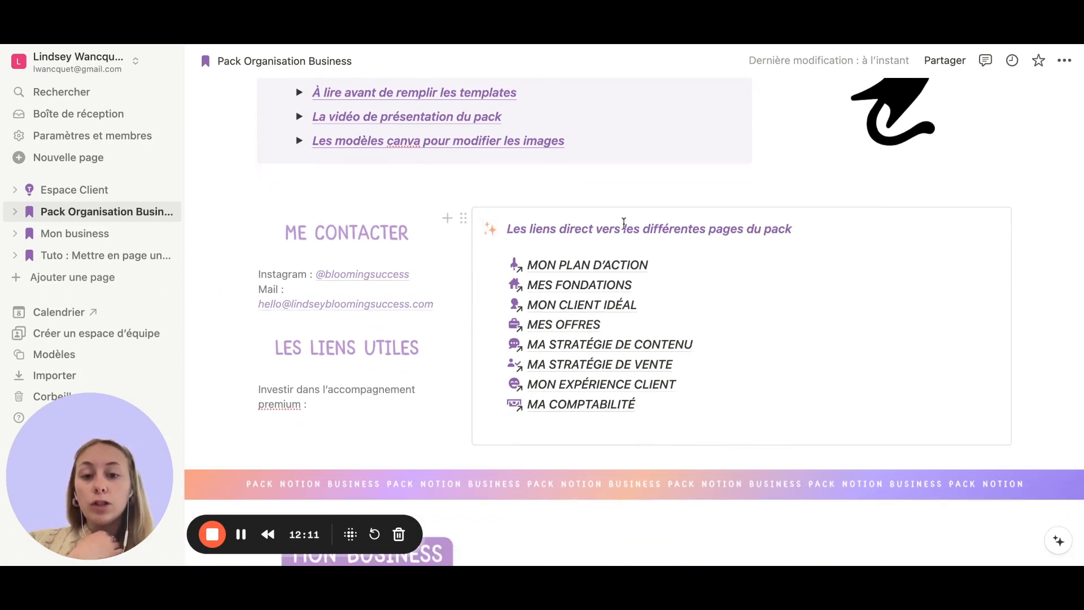
scroll(695, 279, down, 2)
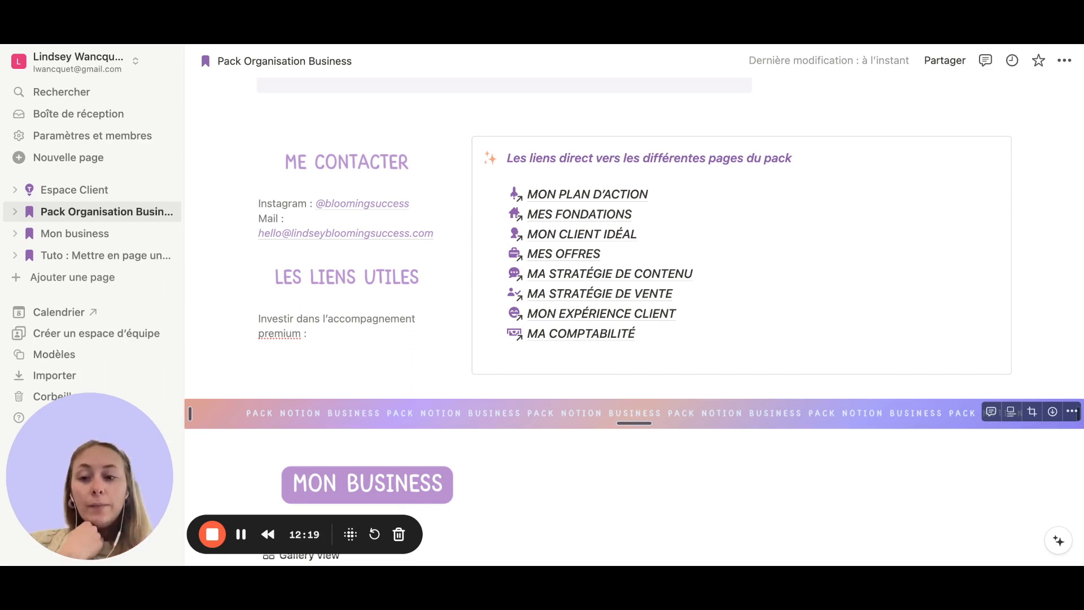
scroll(800, 352, down, 2)
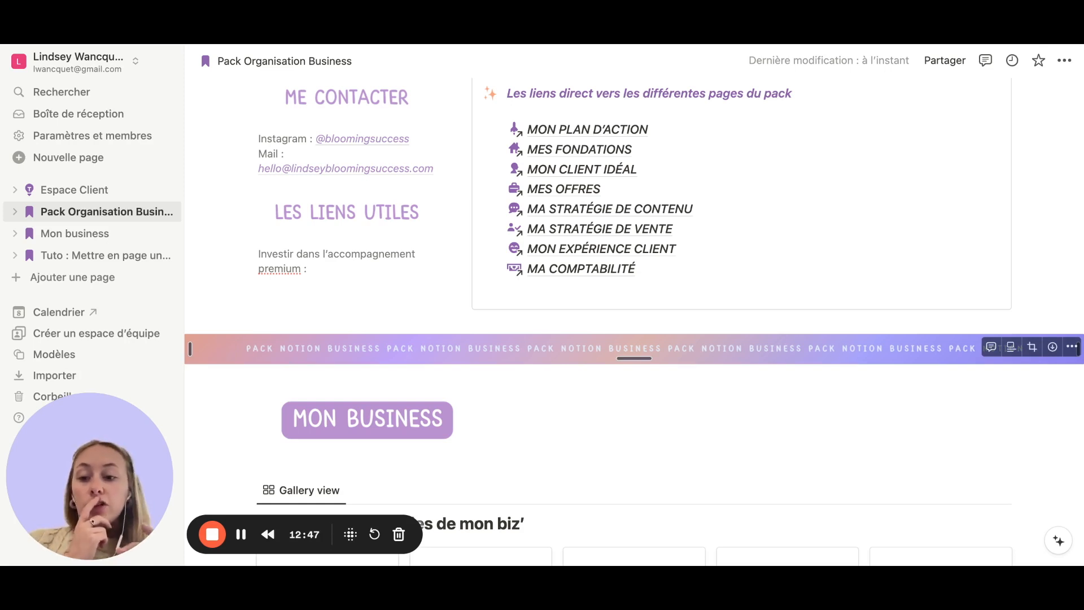
- Return to the Tuto page and insert an empty image block directly below the callout
click(133, 257)
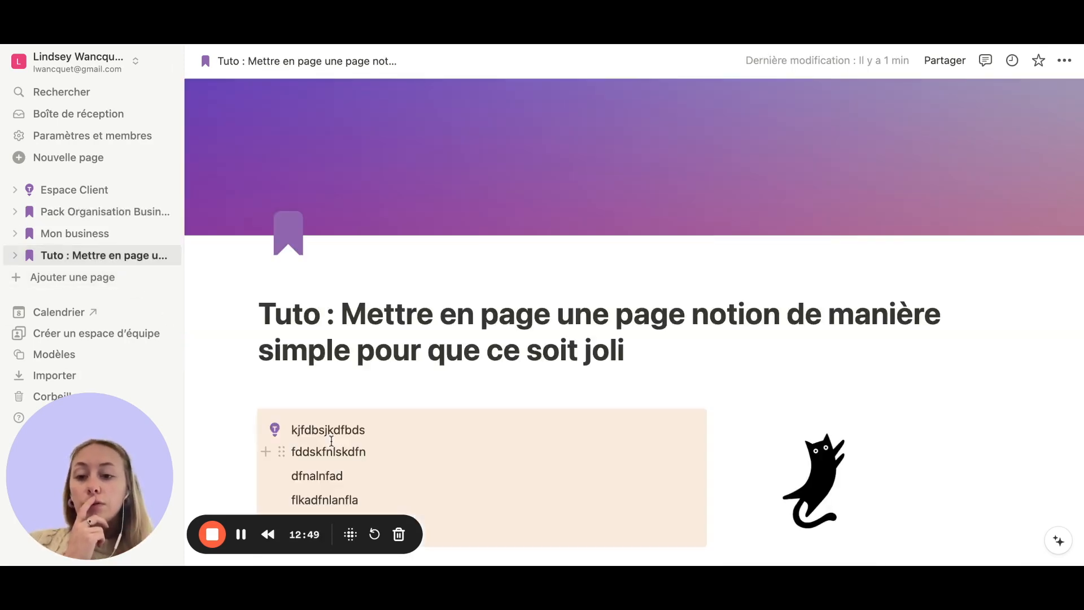
click(232, 268)
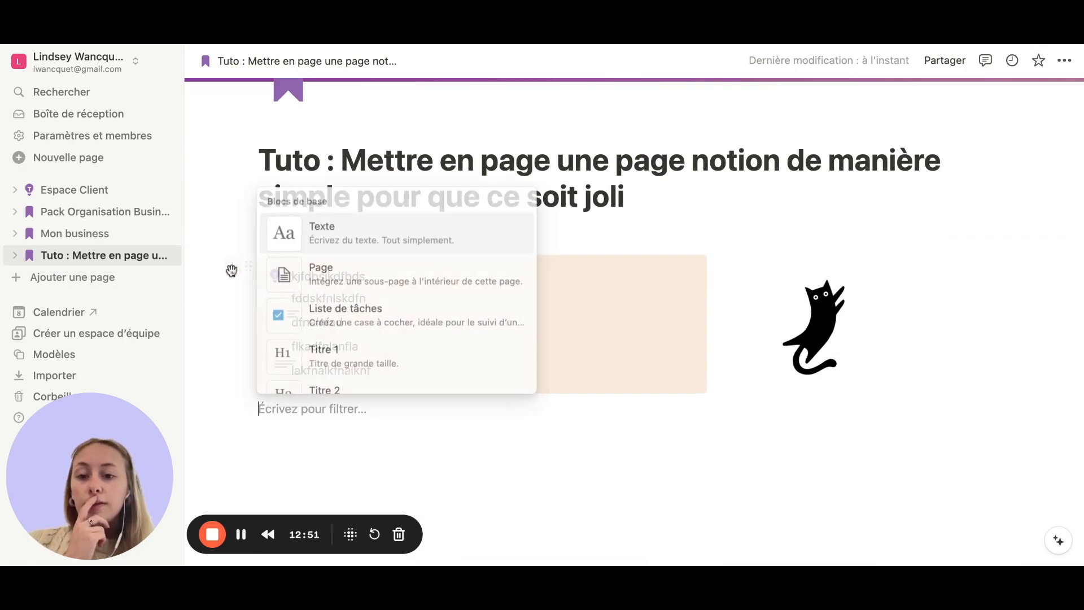
scroll(378, 344, down, 10)
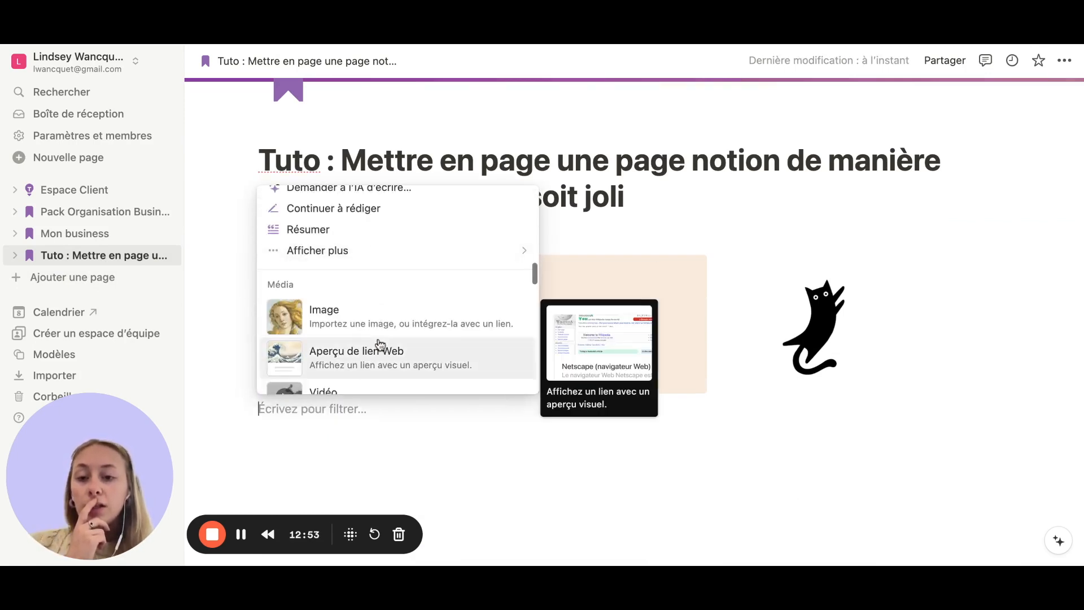
click(379, 327)
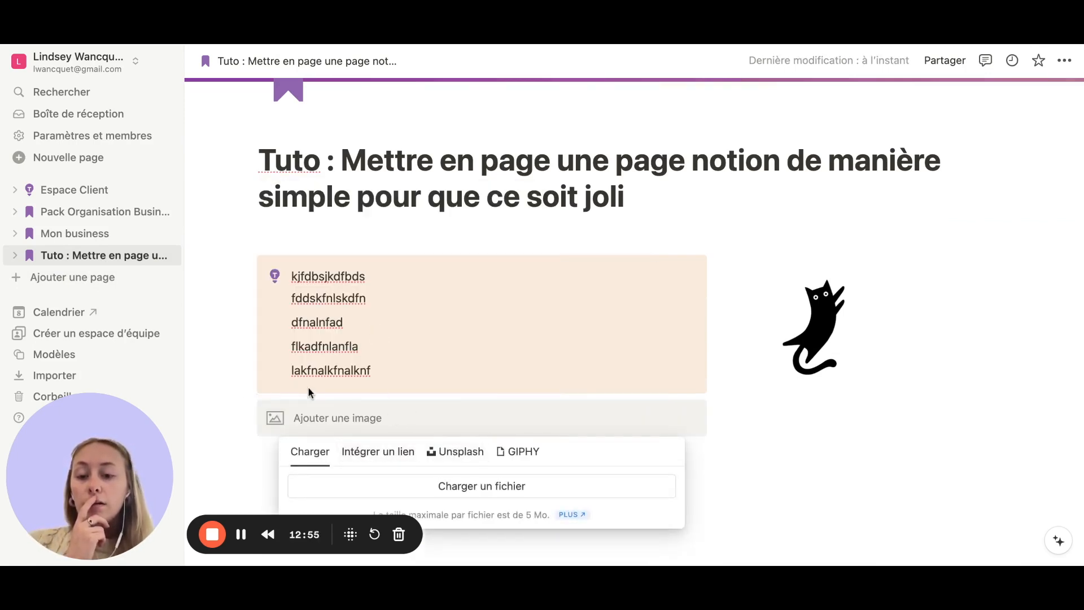
click(280, 415)
scroll(280, 416, down, 1)
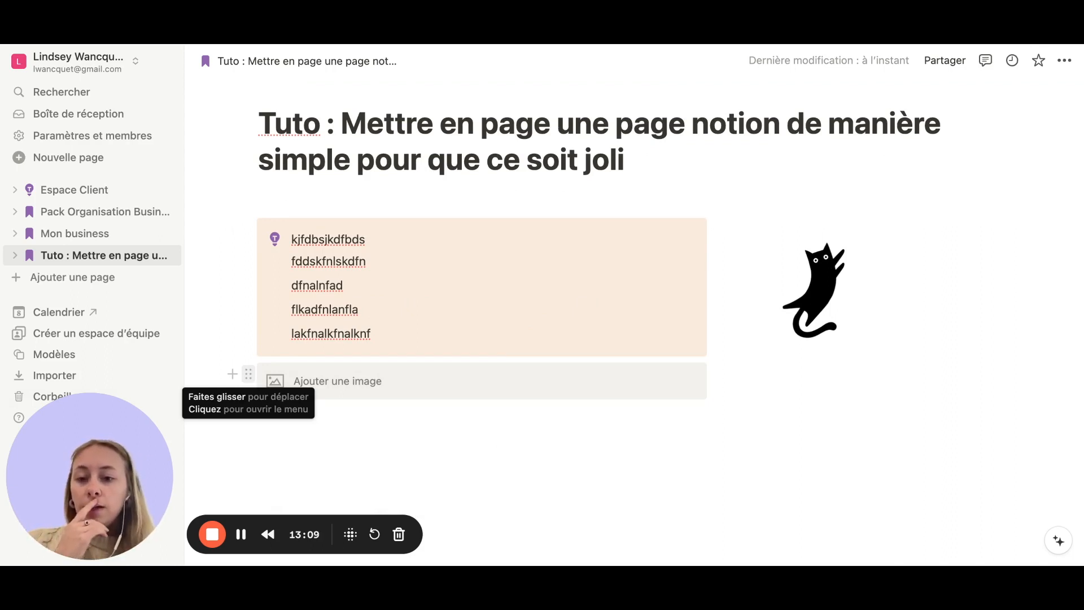
- Move the empty image block below both columns so it spans the full content width
drag(248, 374, 282, 410)
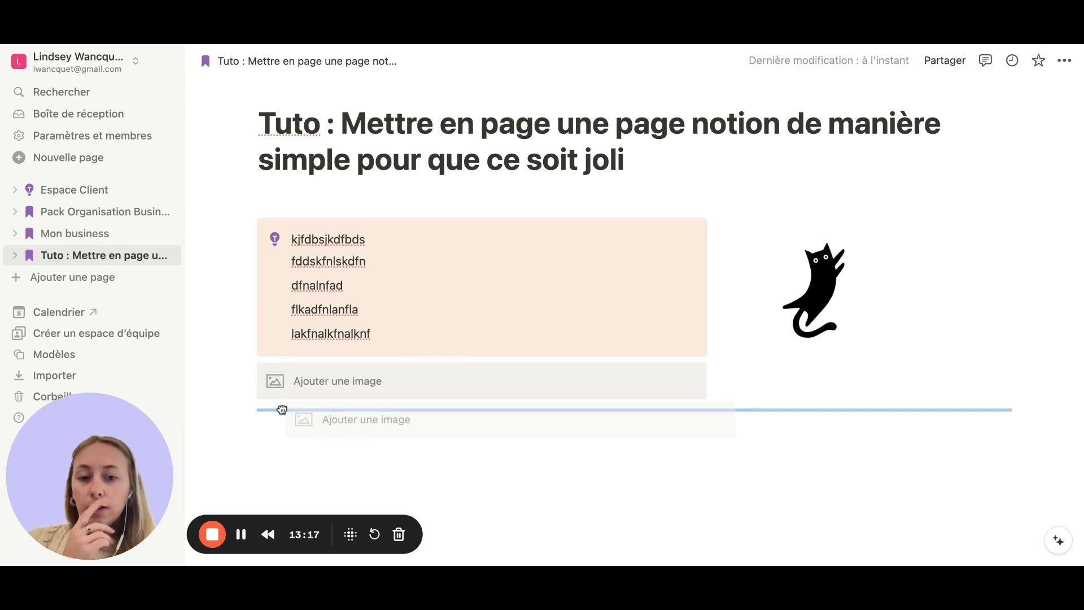
drag(281, 410, 283, 409)
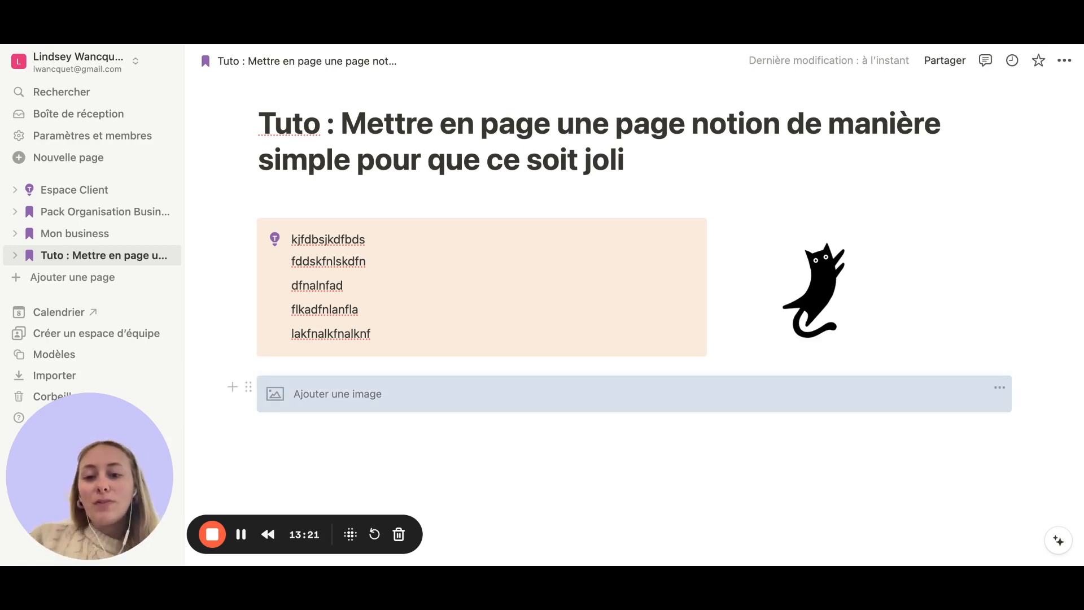
click(244, 389)
click(244, 388)
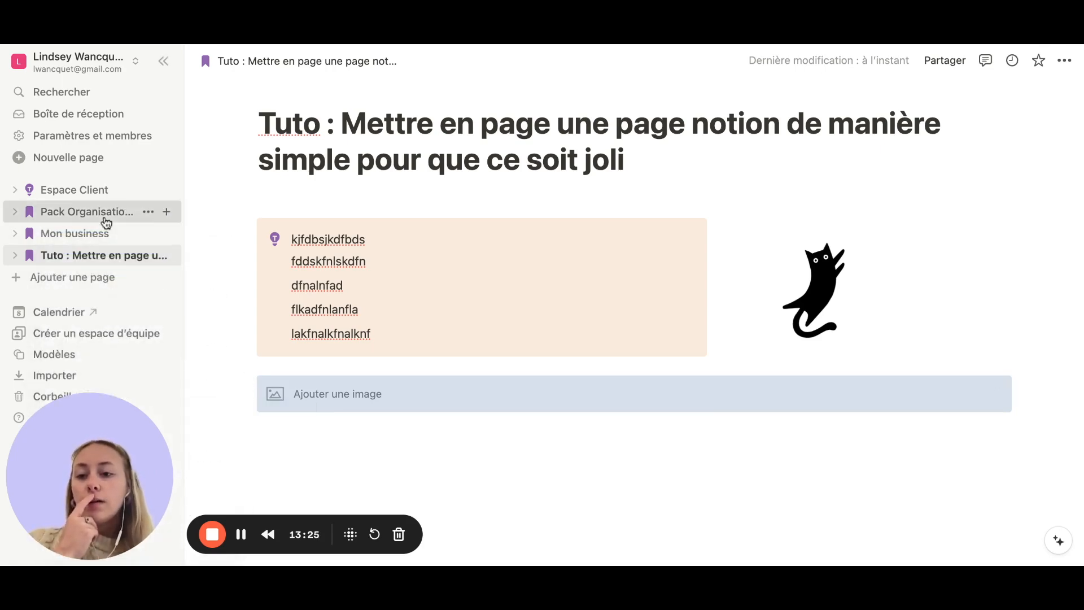
- Copy the gradient "PACK NOTION BUSINESS" banner from the Pack Organisation Business page to the end of the Tuto page, without synchronising it
click(105, 218)
scroll(275, 469, down, 10)
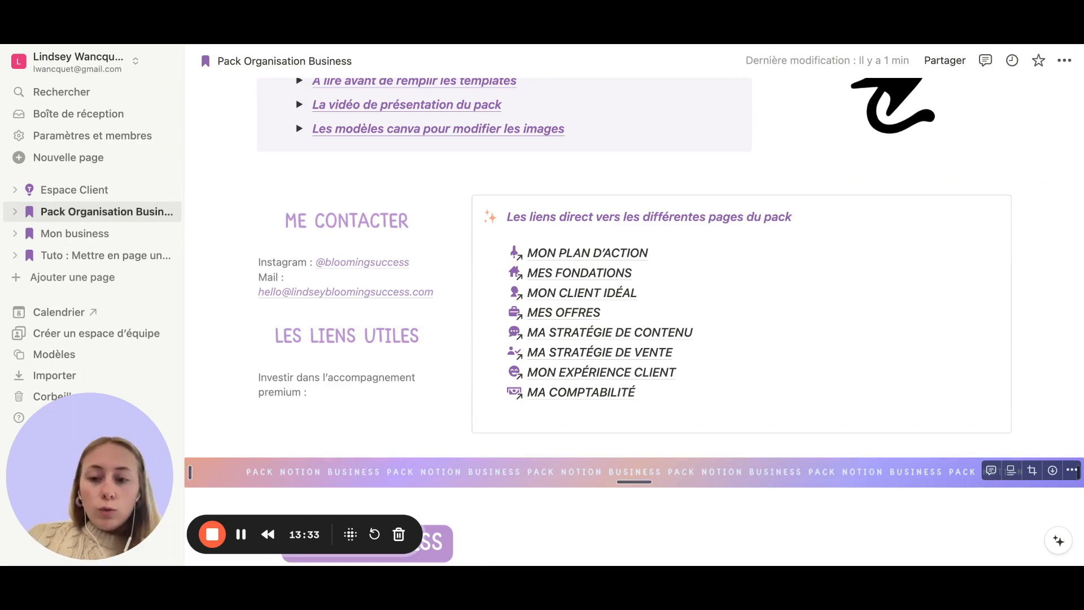
click(94, 257)
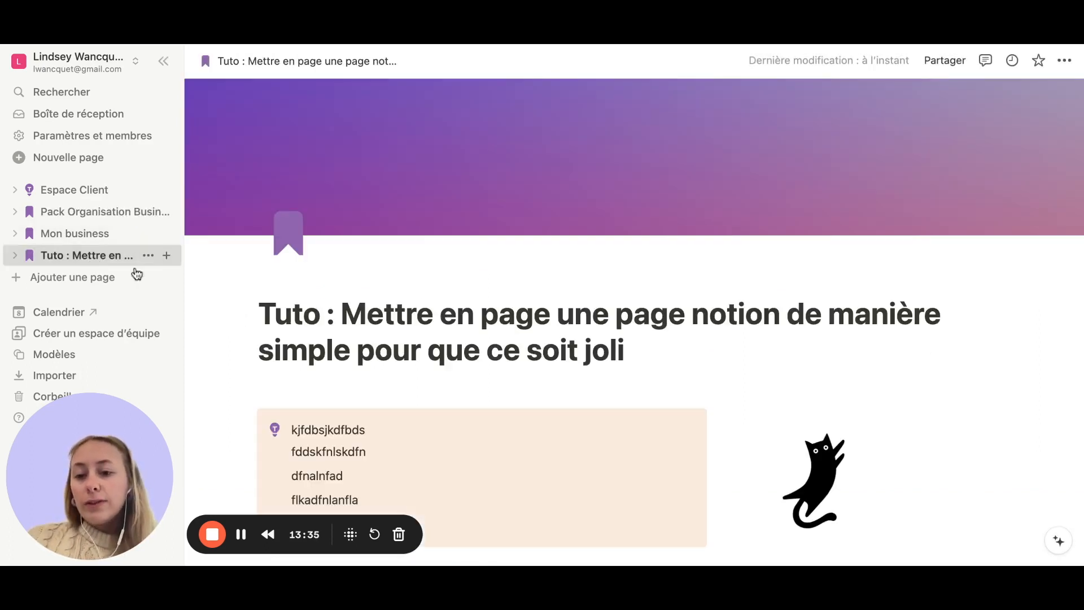
scroll(419, 453, down, 4)
click(386, 451)
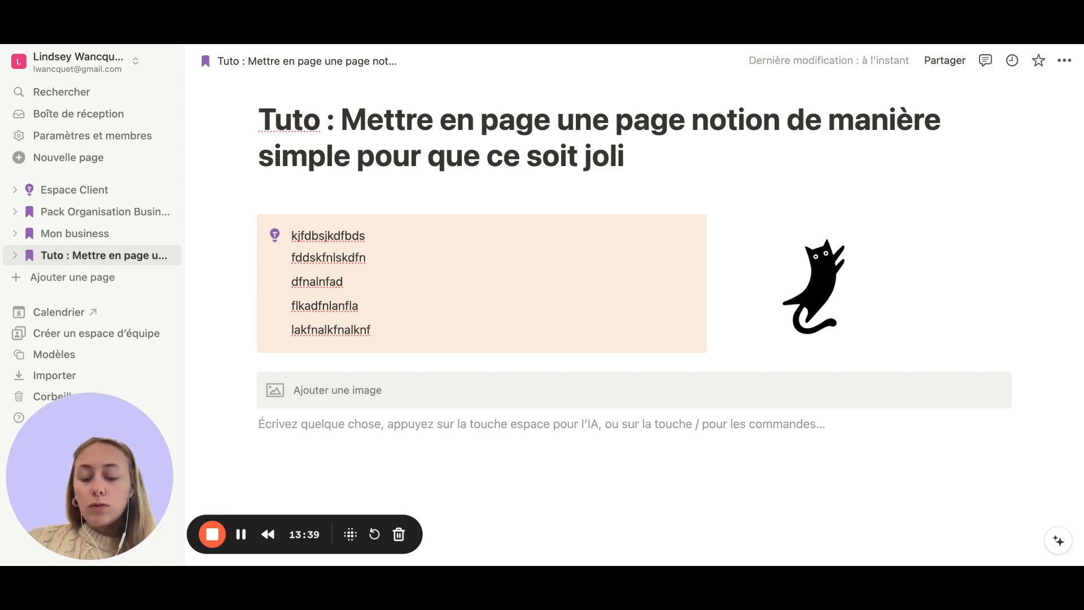
key(super+v)
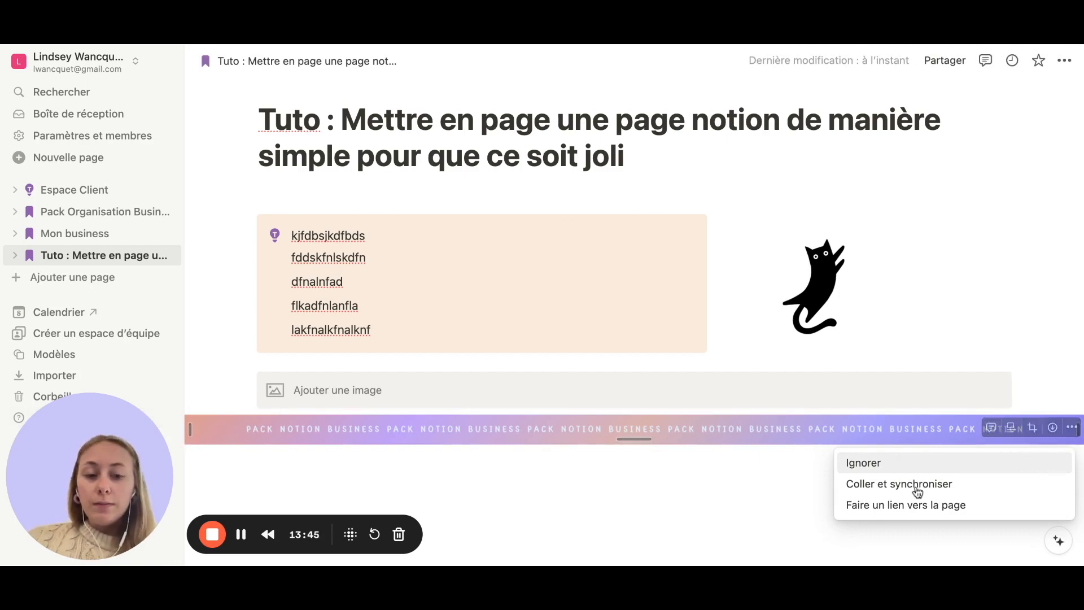
click(905, 466)
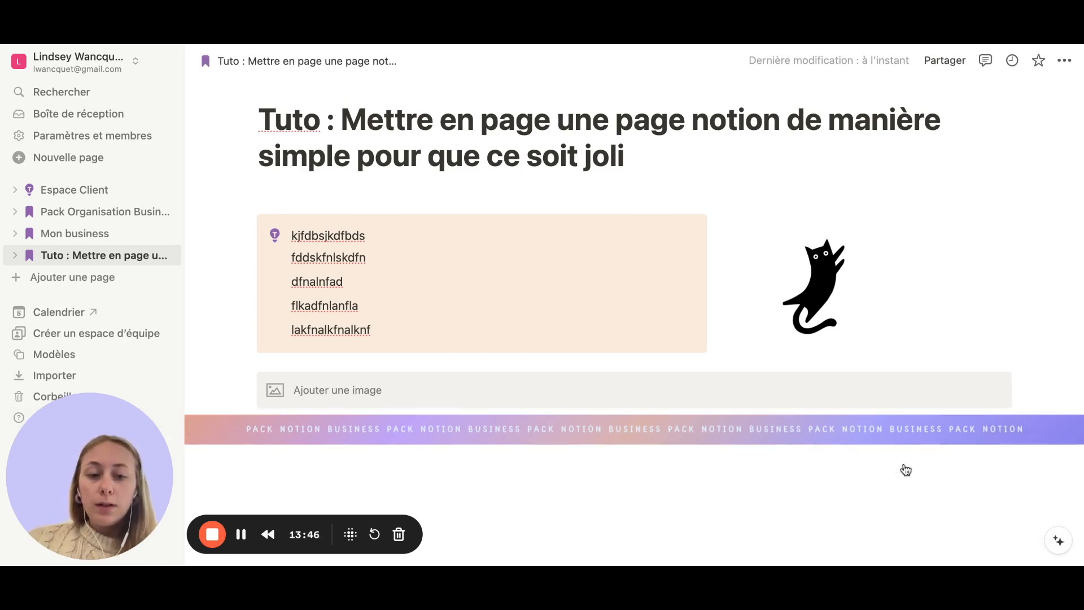
- View the empty image block's upload options, dismiss them and delete that block
click(540, 388)
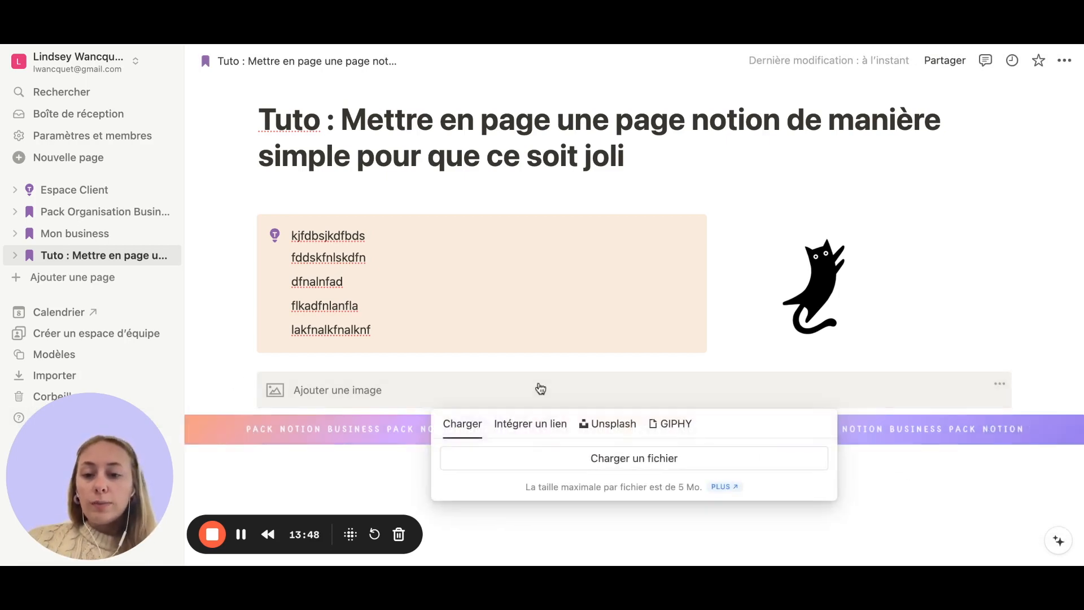
click(531, 454)
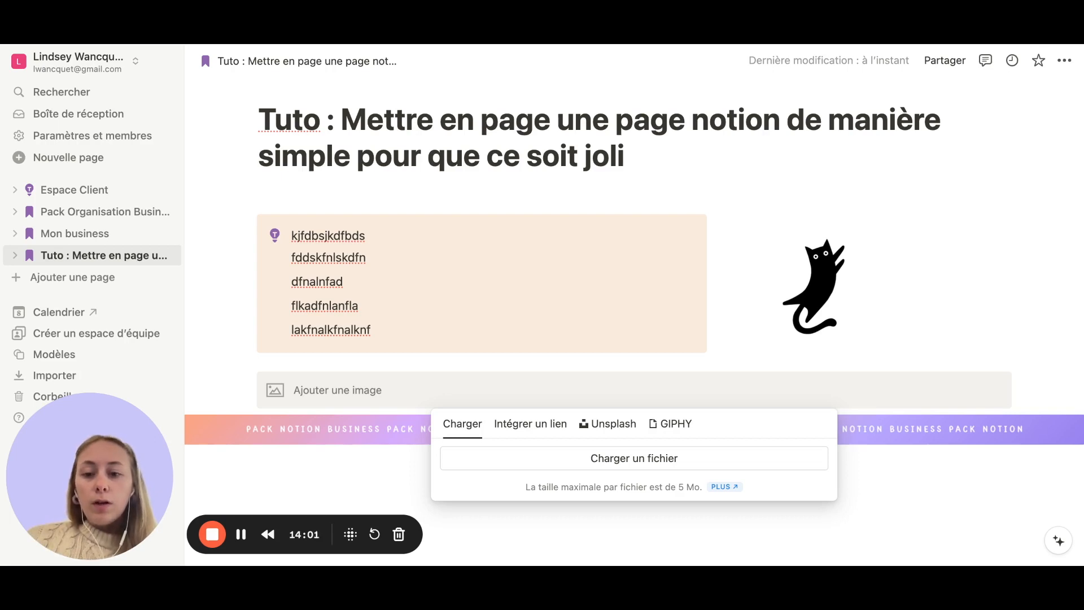
click(472, 373)
right_click(455, 396)
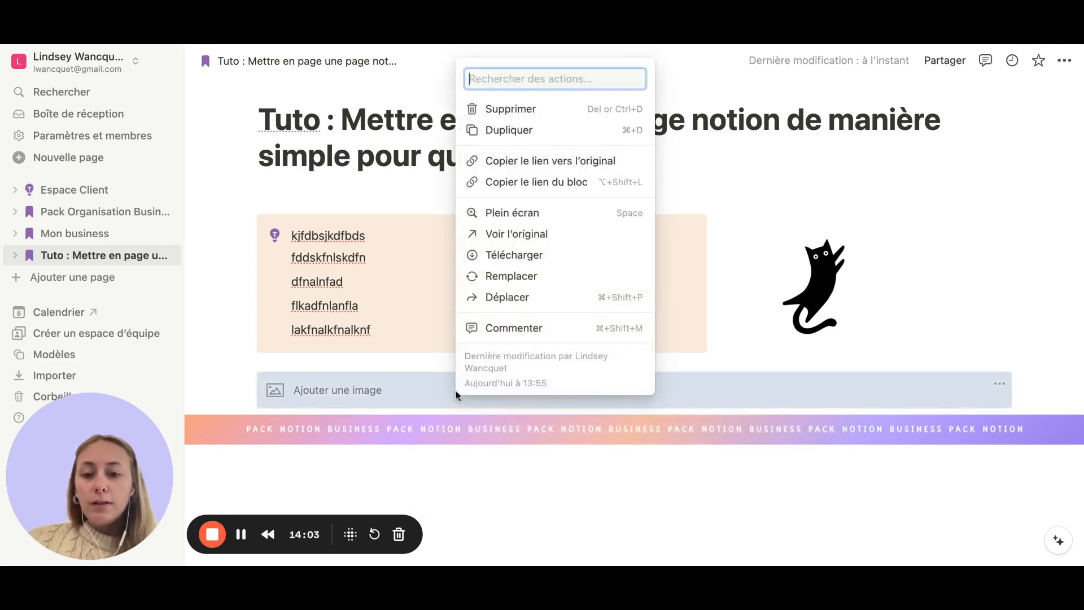
click(512, 108)
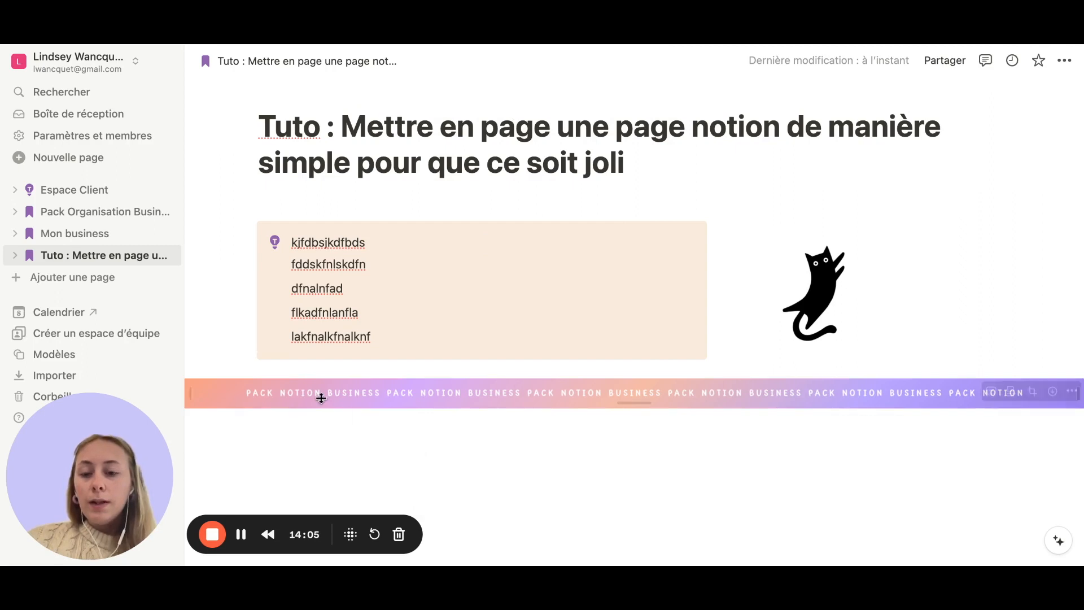
- Try out taller heights for the gradient banner and finish by reducing it to a thin strip below the columns
drag(259, 406, 208, 504)
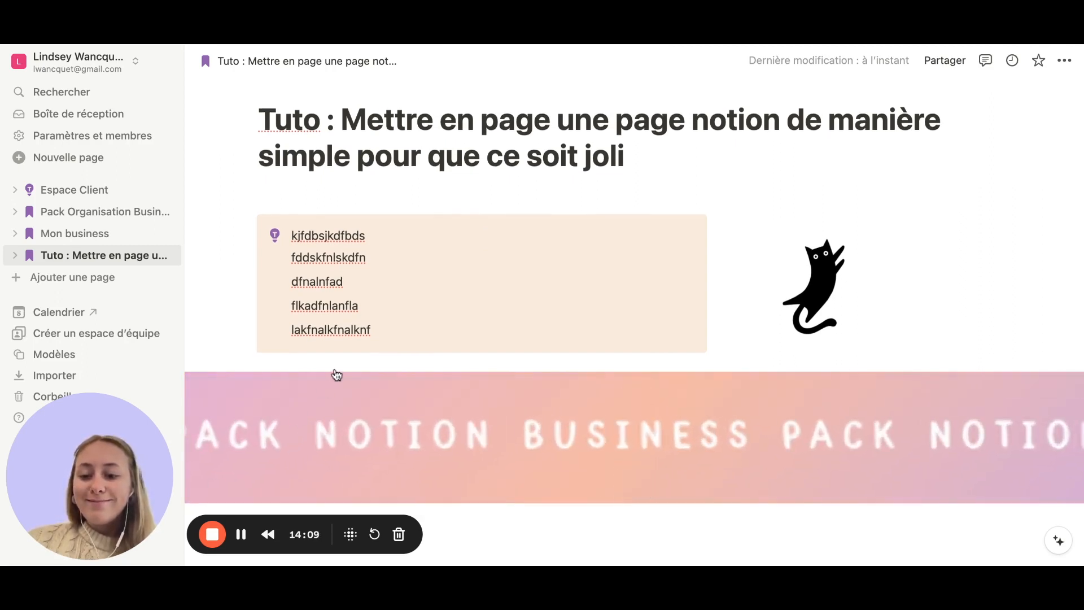
scroll(337, 375, down, 3)
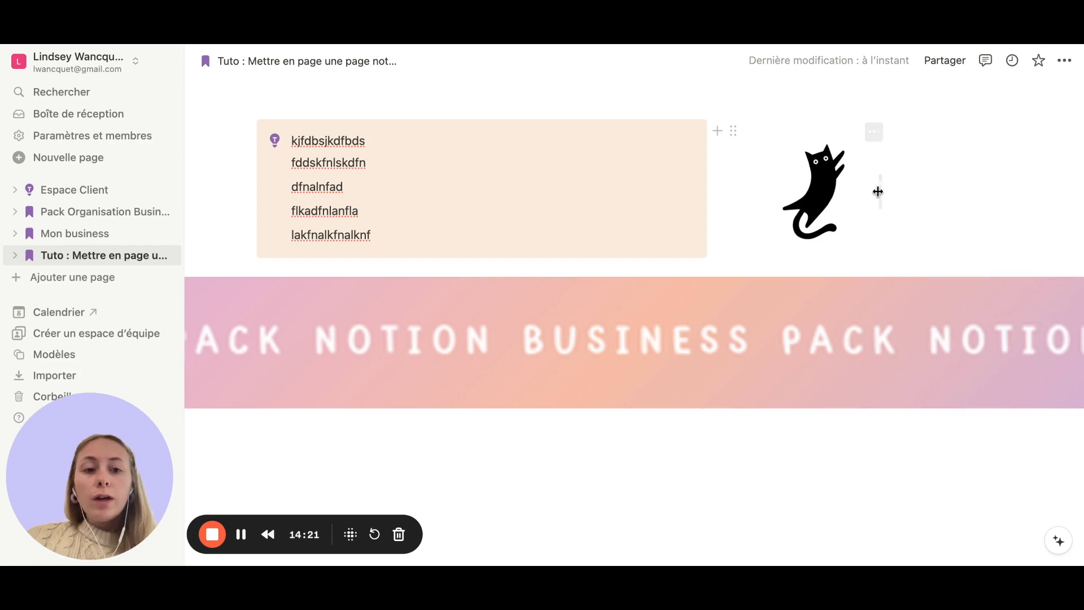
mouse_move(875, 251)
mouse_down()
mouse_move(949, 286)
mouse_move(848, 239)
mouse_move(861, 244)
mouse_up()
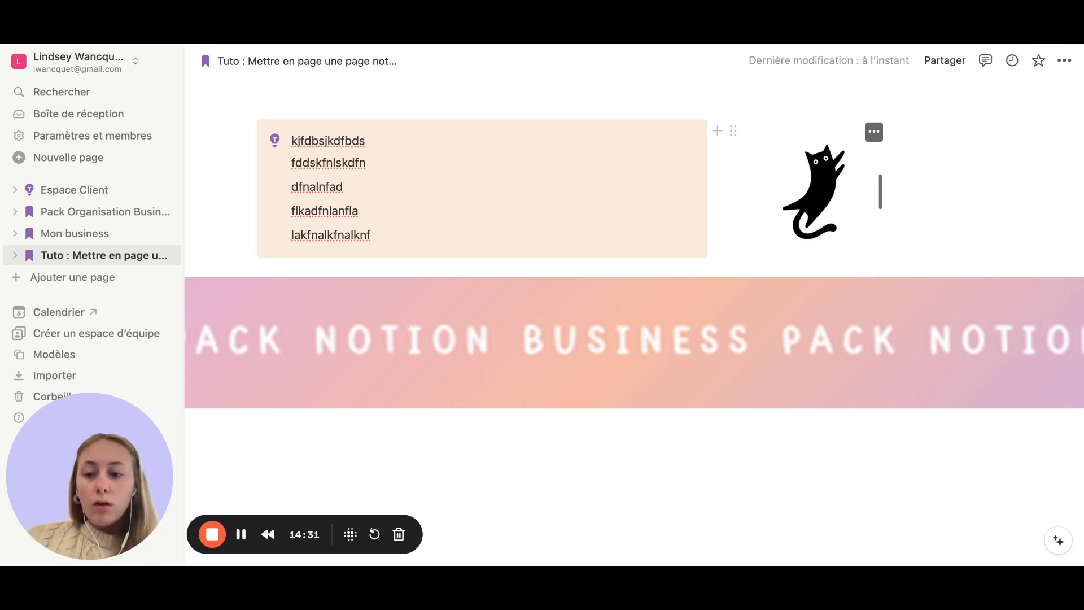
drag(881, 195, 869, 250)
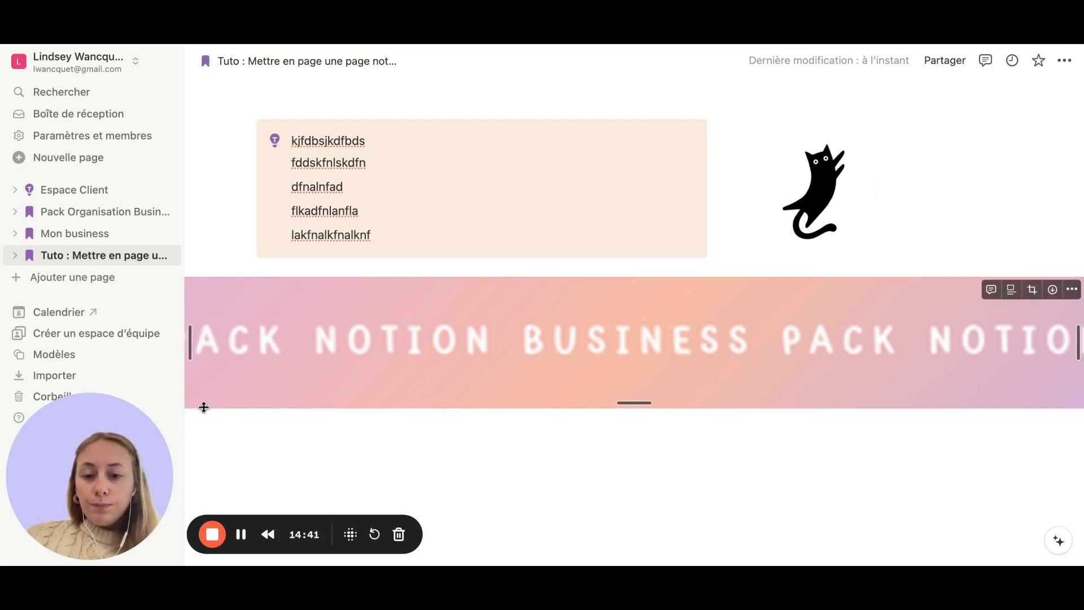
drag(205, 407, 334, 205)
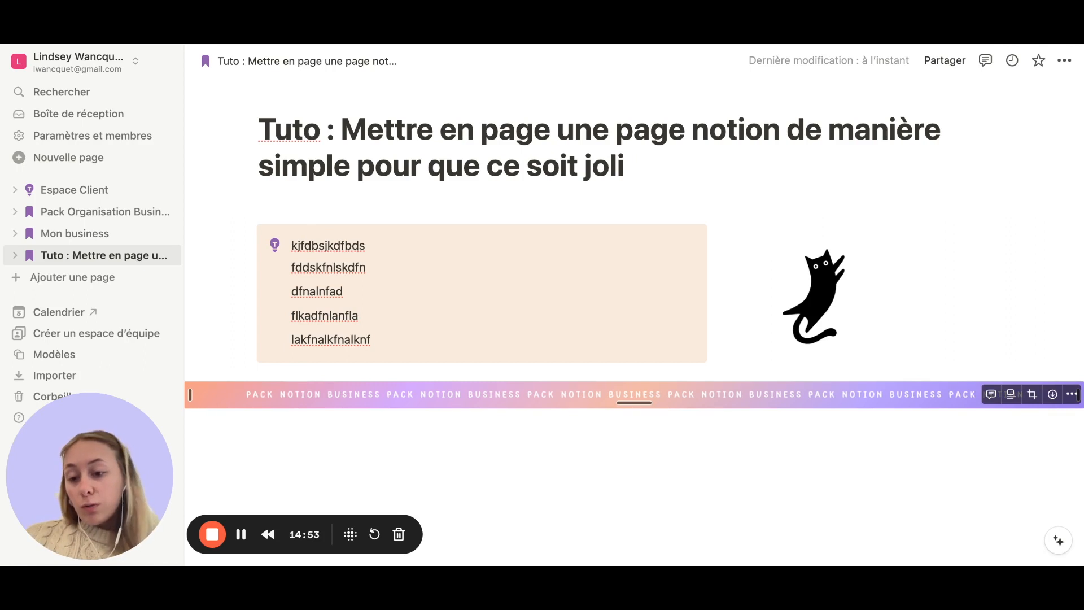
drag(203, 407, 192, 562)
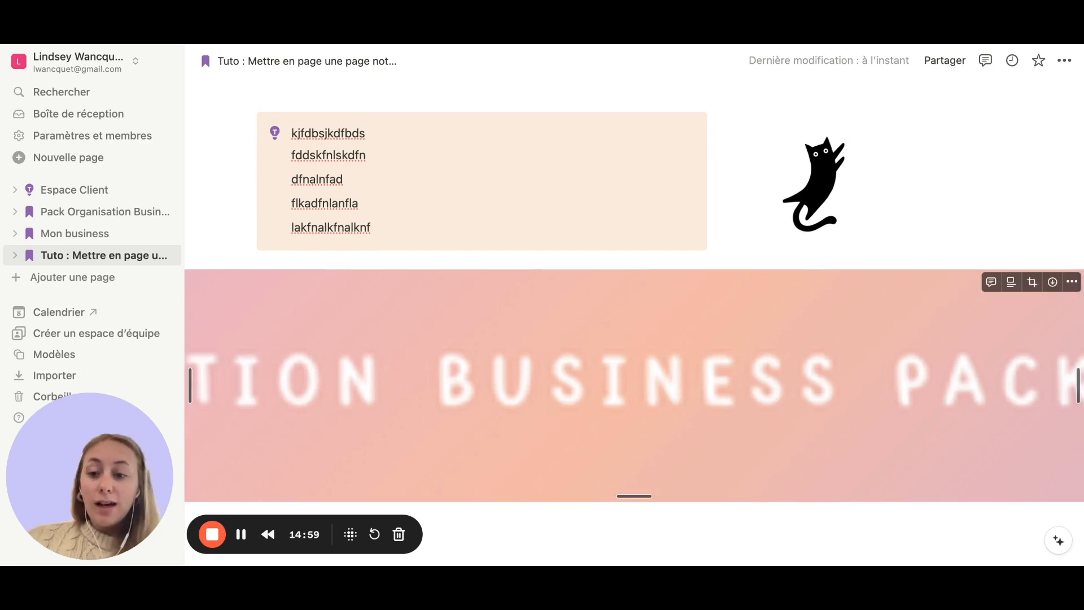
drag(190, 497, 393, 212)
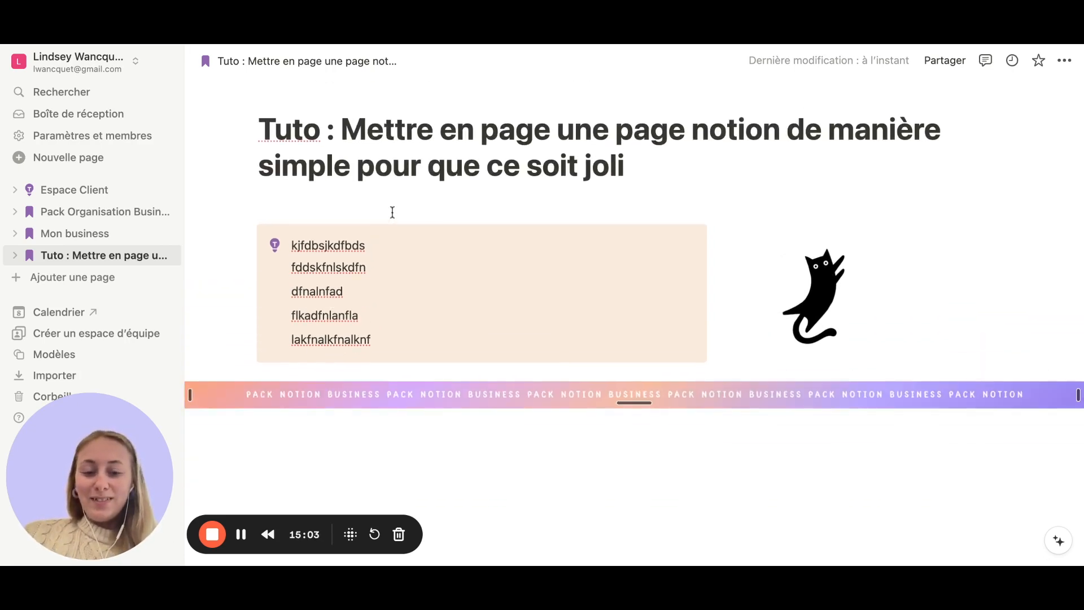
scroll(564, 268, up, 4)
scroll(565, 269, down, 2)
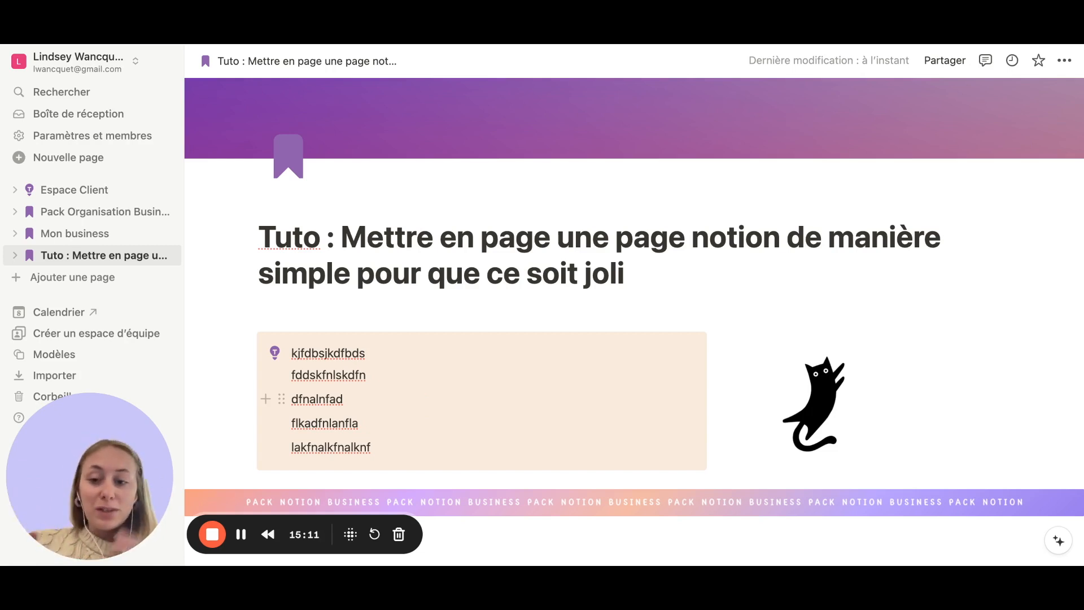
double_click(319, 367)
click(315, 358)
scroll(314, 358, down, 3)
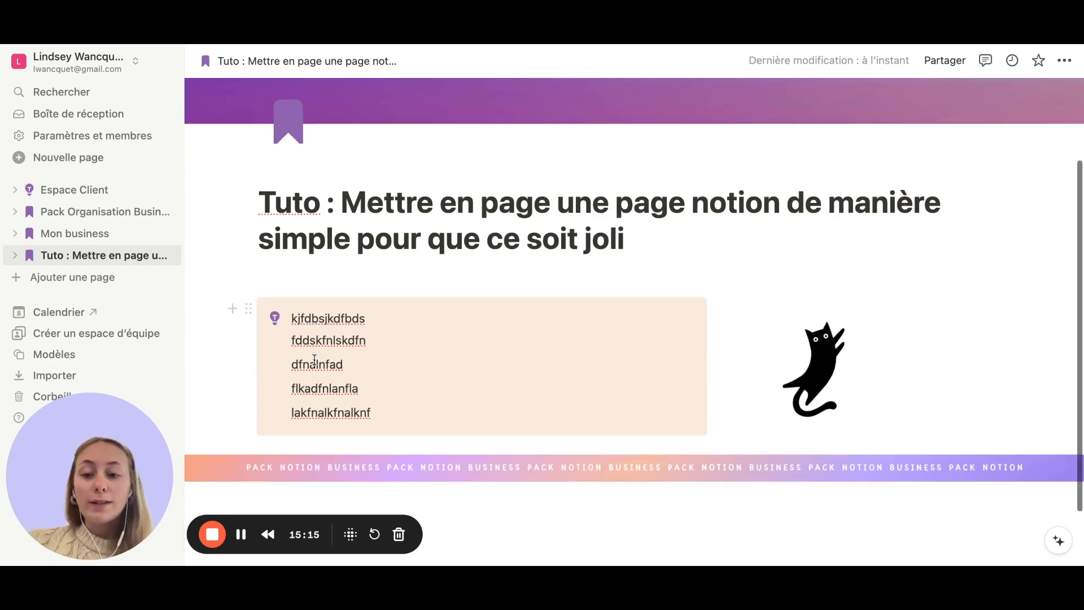
scroll(315, 358, up, 4)
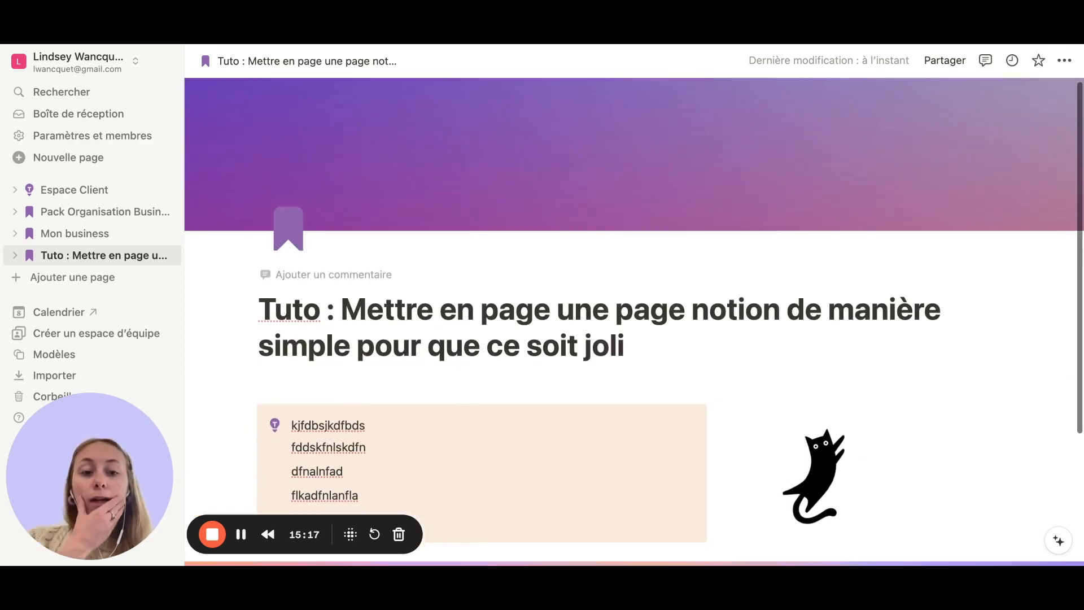
- Review the Tuto page's columns and banner, and examine the gallery of business parts on the Pack Organisation Business page
scroll(314, 358, down, 3)
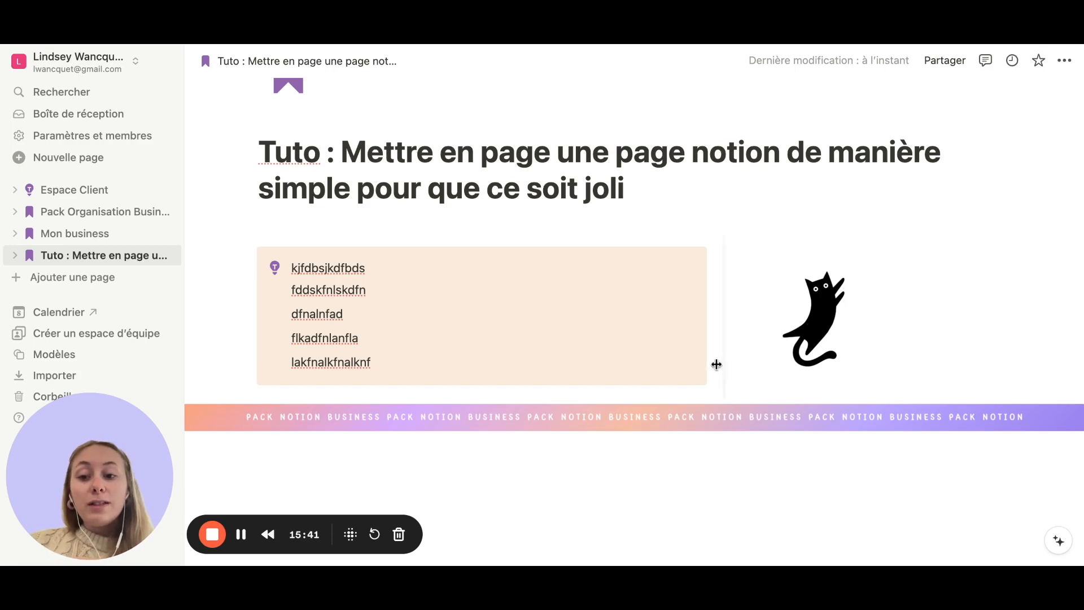
click(789, 347)
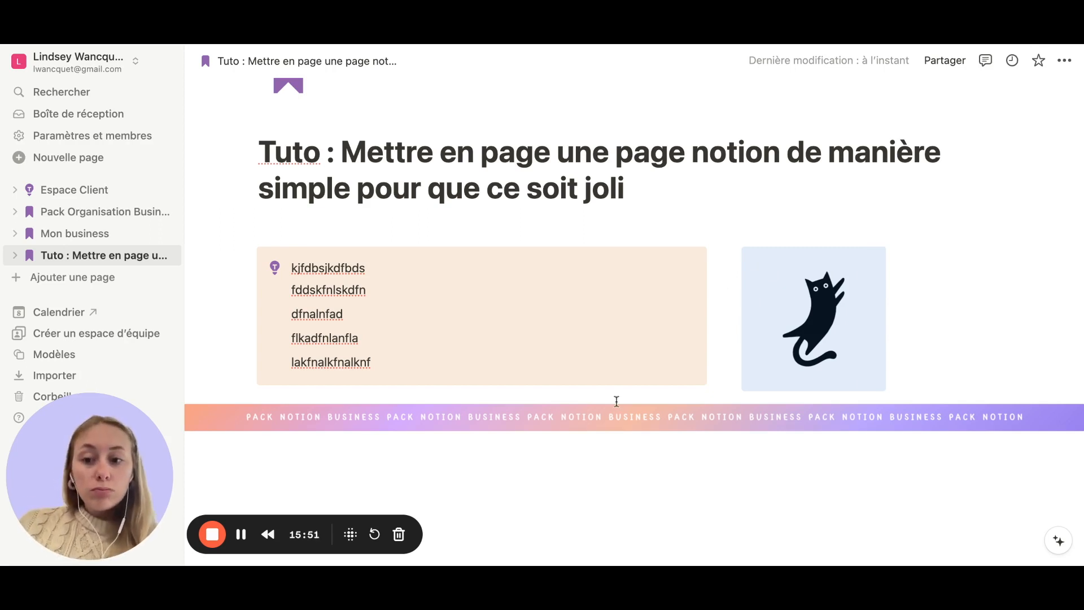
click(95, 223)
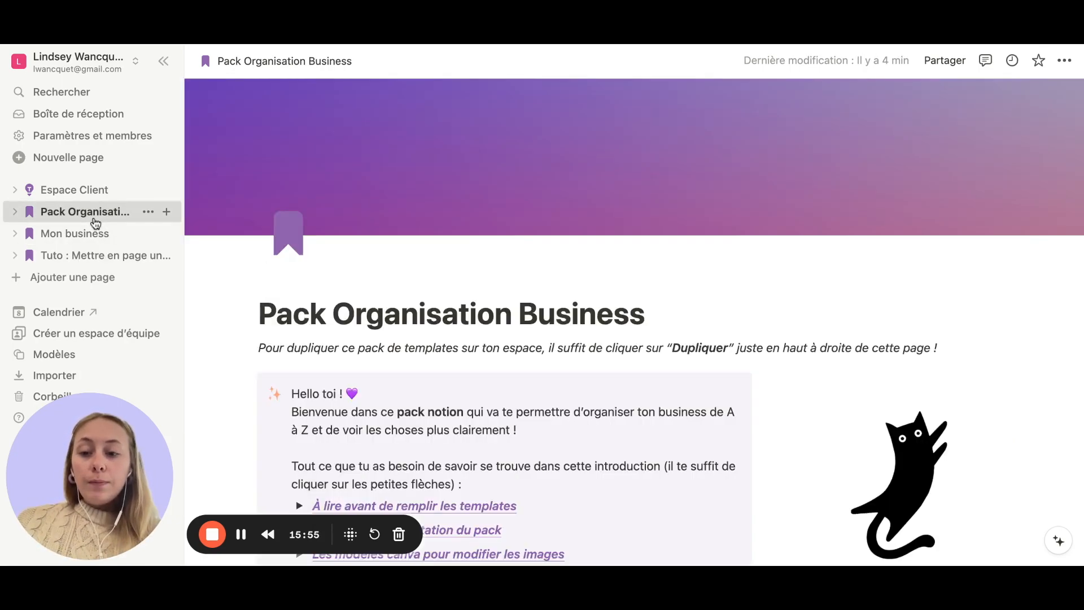
scroll(300, 317, down, 7)
scroll(300, 317, down, 8)
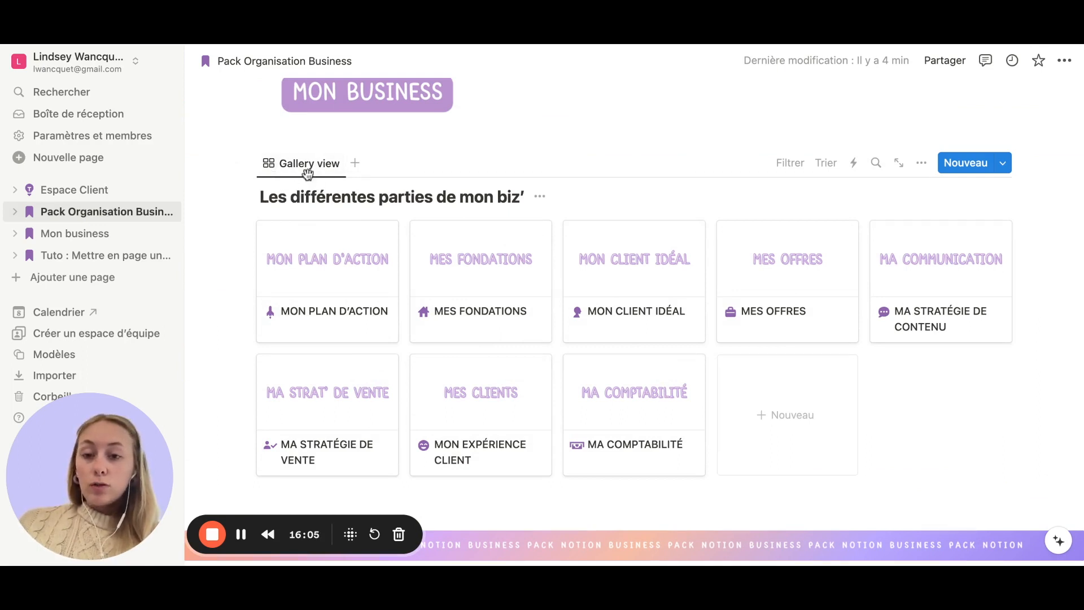
- Insert a gallery view with a new database below the gradient banner on the Tuto page
click(114, 256)
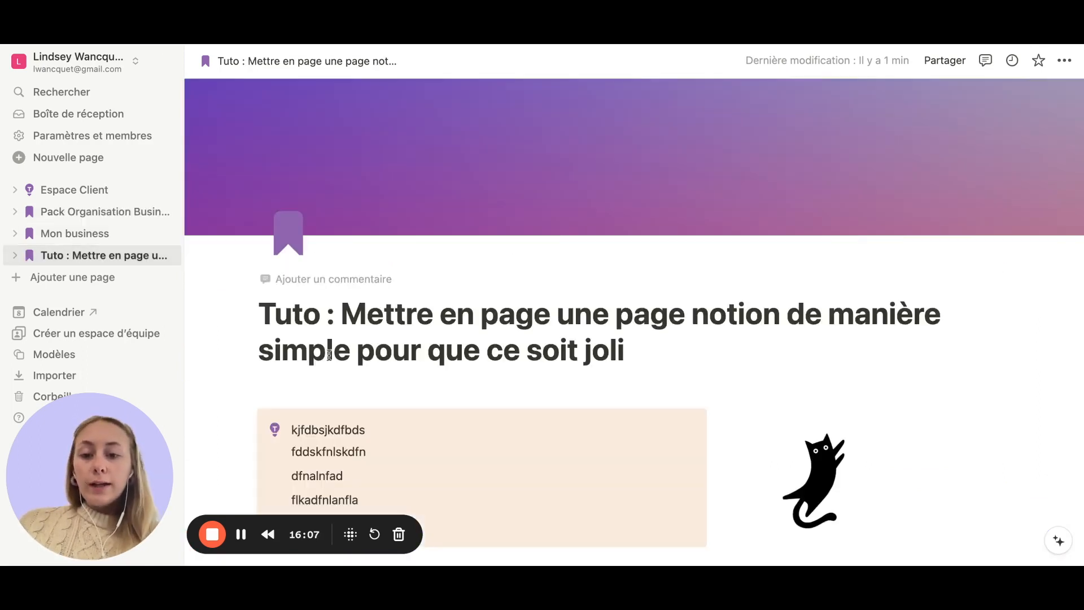
scroll(259, 384, down, 3)
click(255, 435)
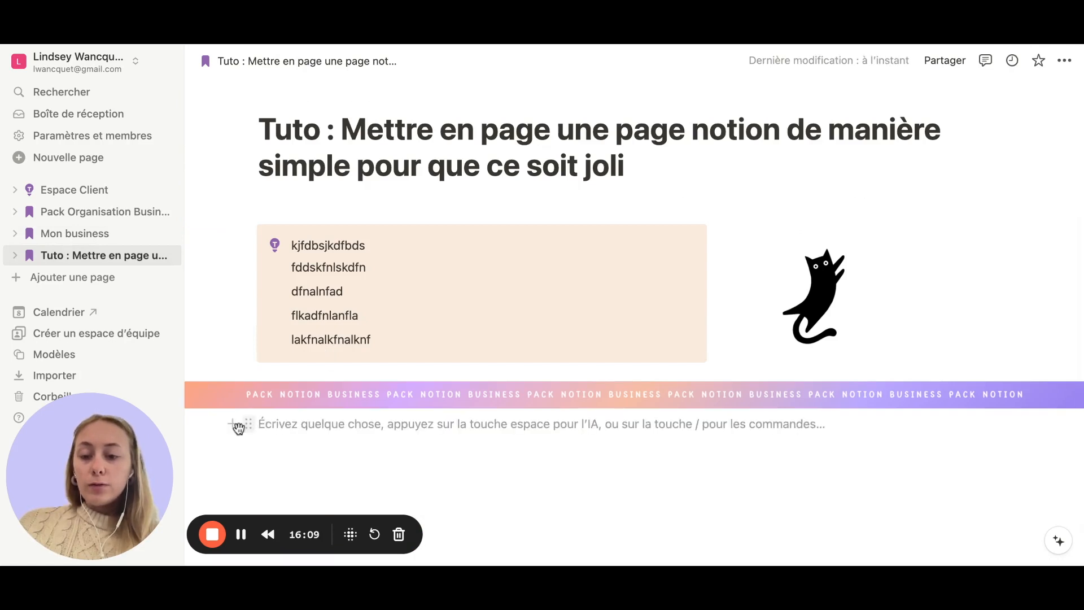
click(233, 424)
scroll(322, 326, down, 10)
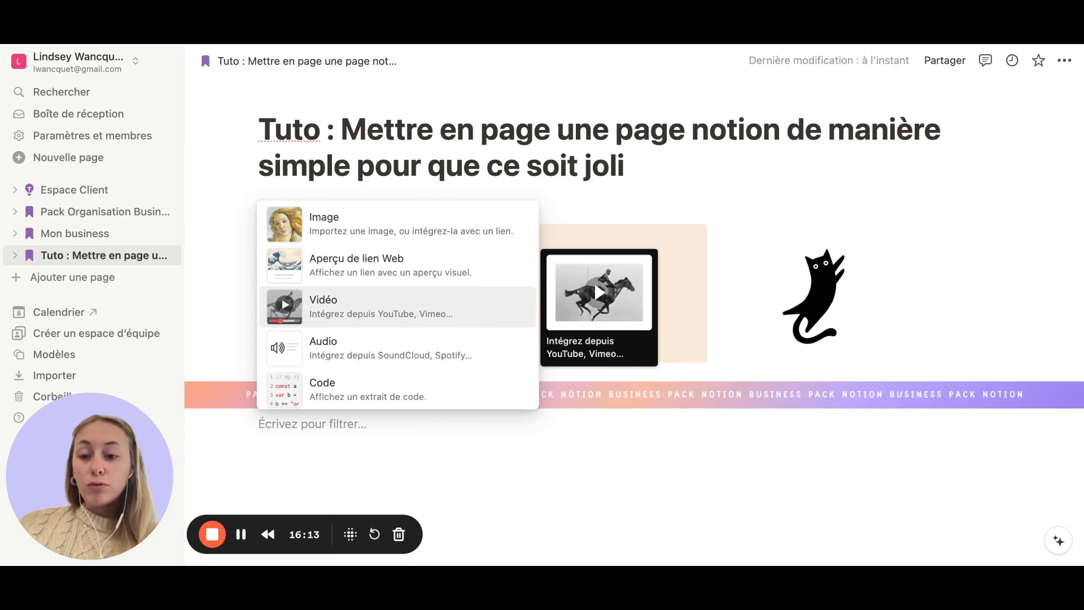
scroll(326, 324, down, 3)
scroll(326, 325, down, 5)
scroll(326, 325, up, 4)
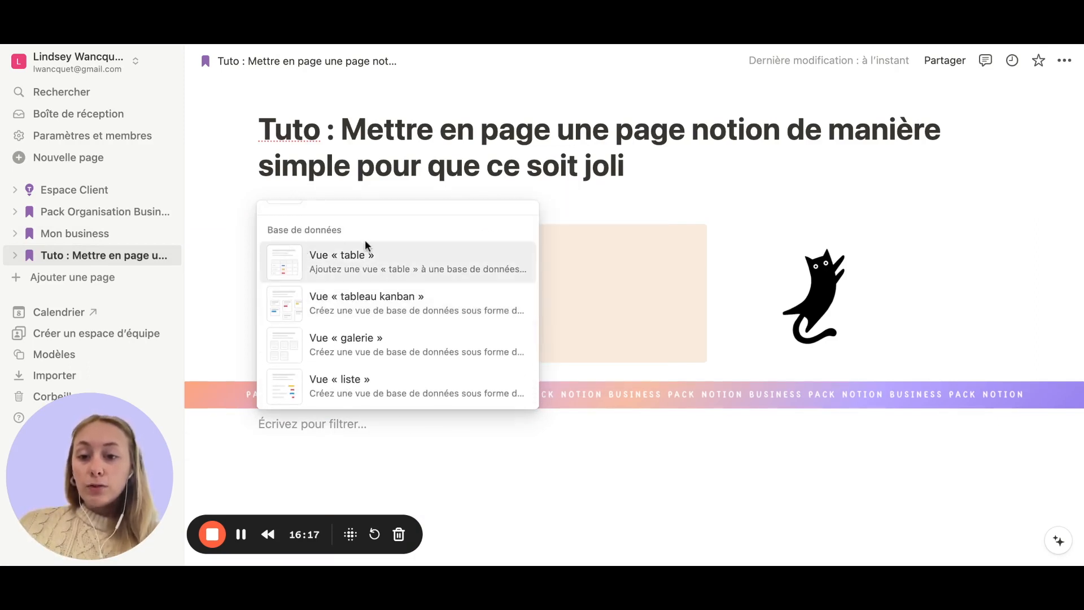
scroll(365, 242, down, 2)
click(346, 285)
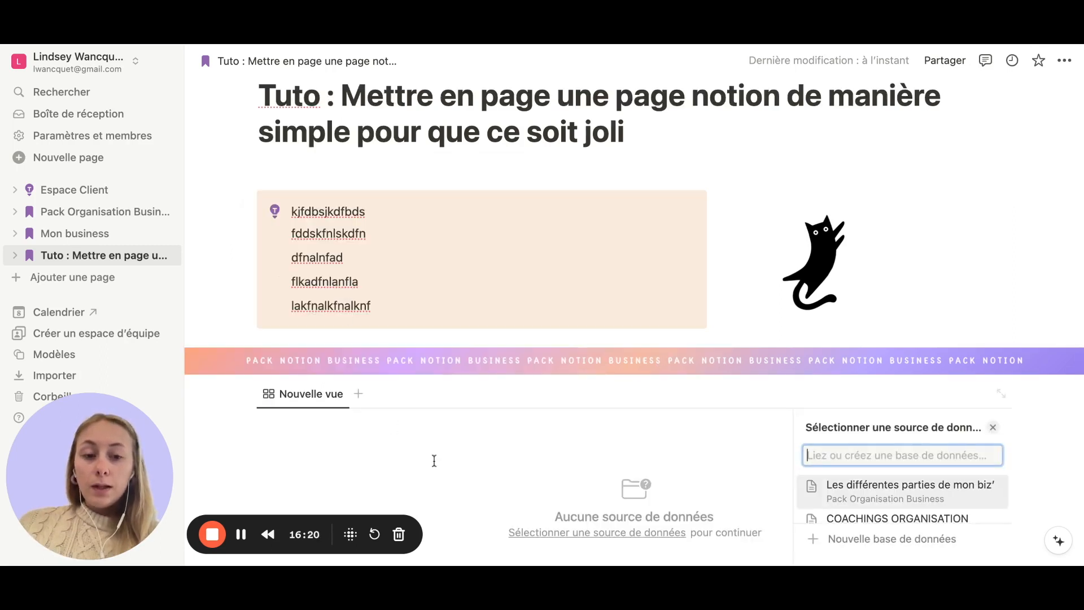
click(861, 544)
scroll(613, 453, down, 3)
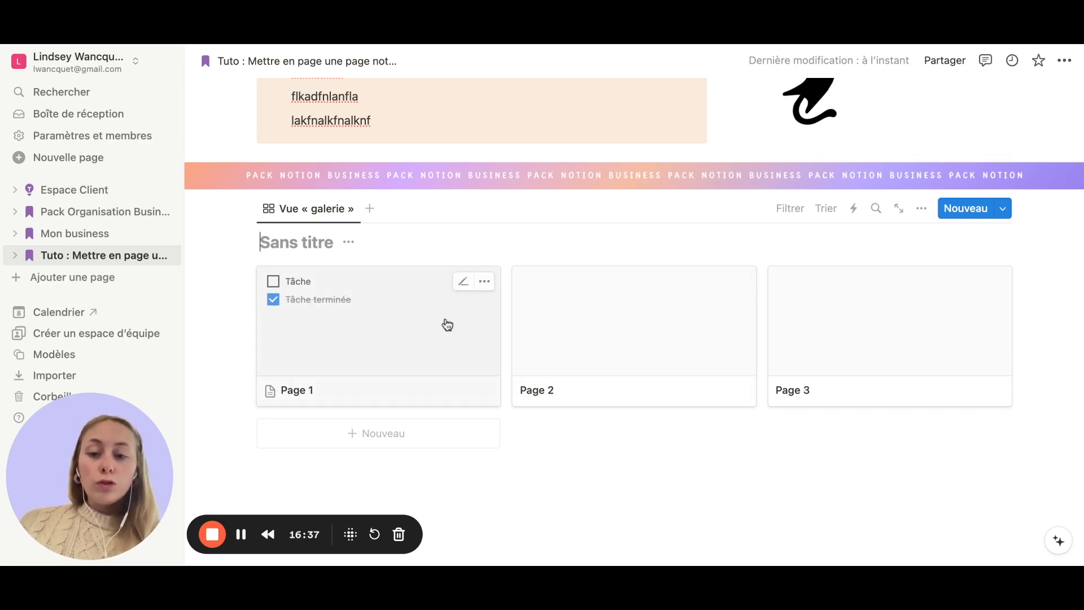
- Set the new gallery's card preview to the page cover image and its card size to Petite
click(921, 212)
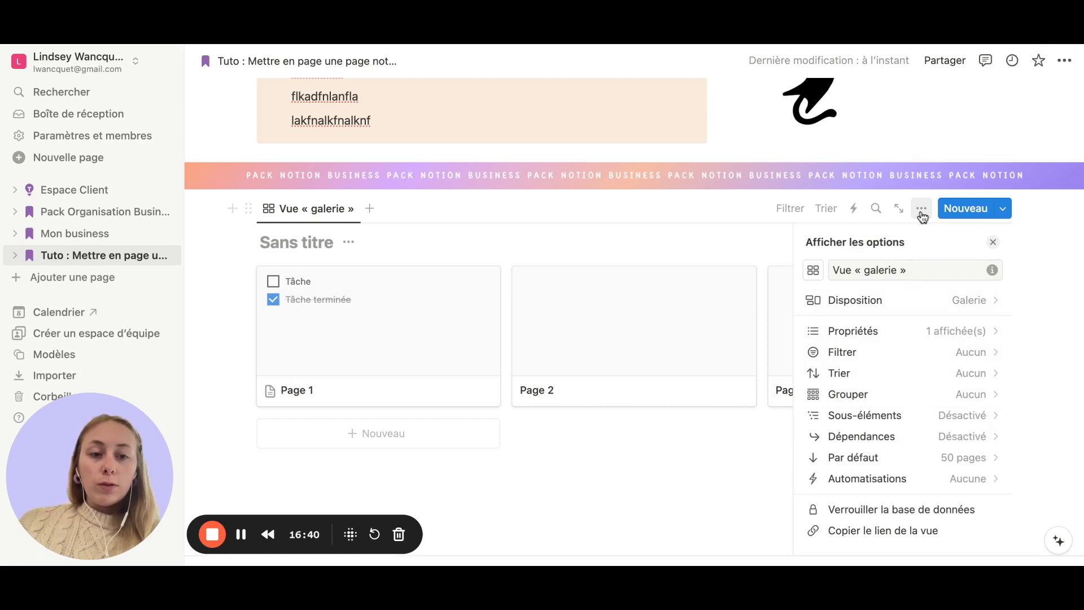
click(909, 303)
scroll(904, 398, down, 2)
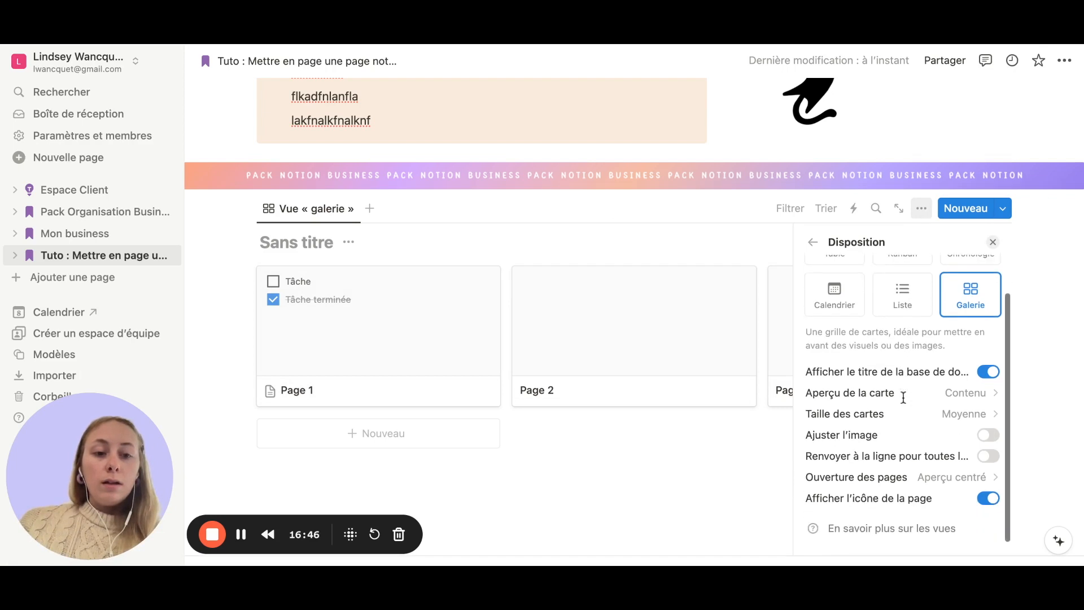
click(979, 400)
click(904, 441)
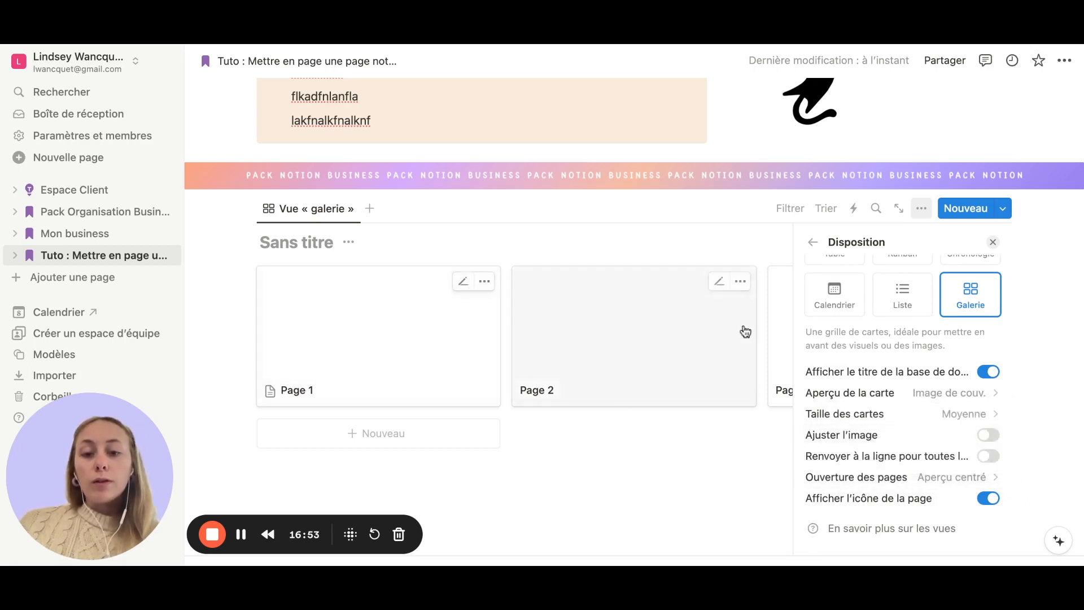
click(970, 417)
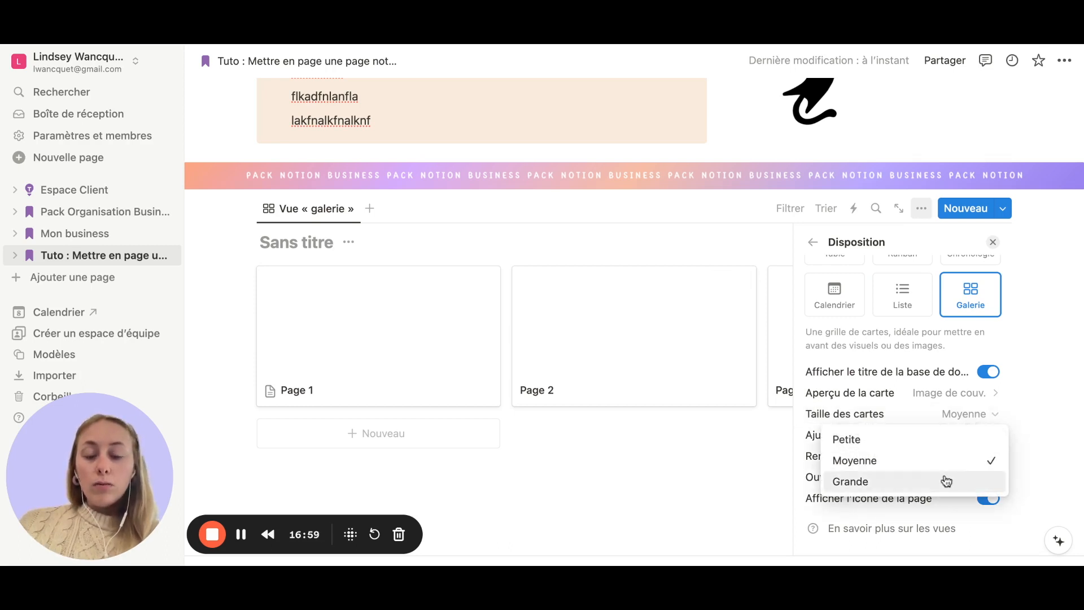
click(944, 442)
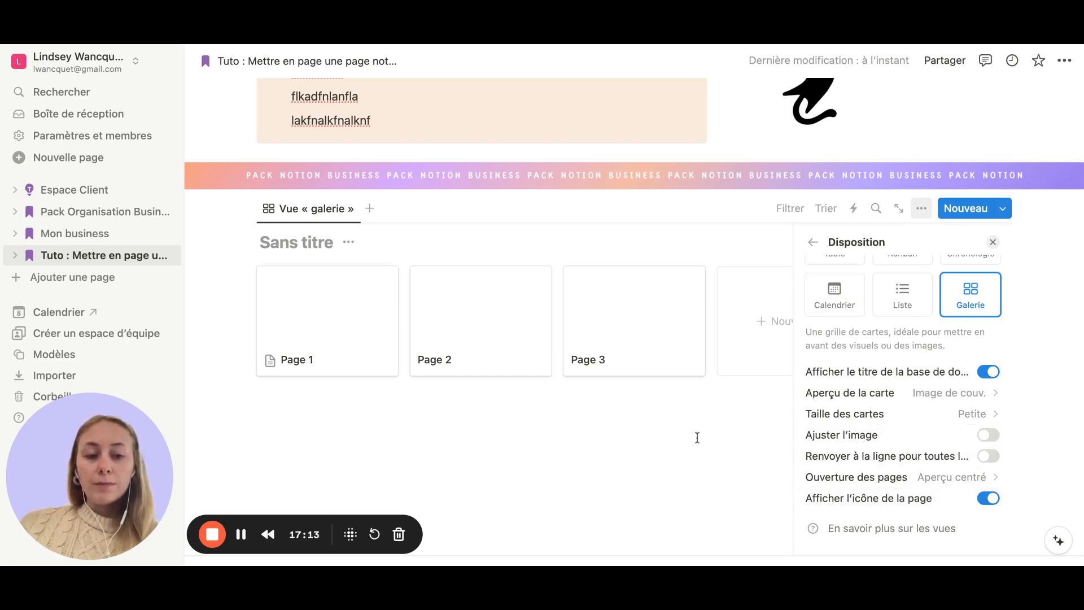
- Open the MON PLAN D'ACTION card from the Pack Organisation Business gallery as a full page to examine its cover and icon
click(91, 218)
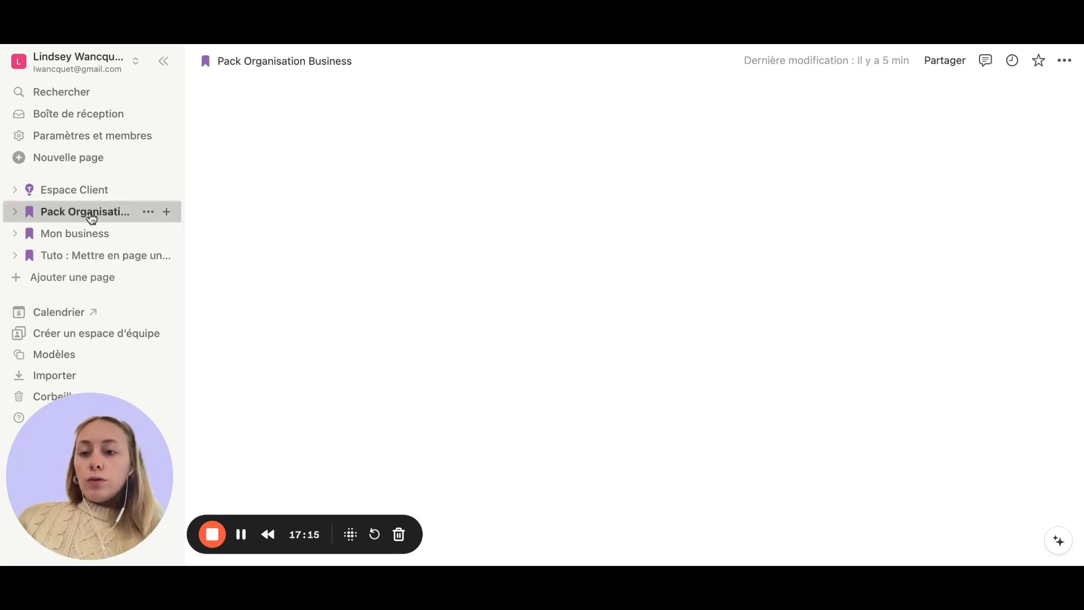
scroll(375, 259, down, 15)
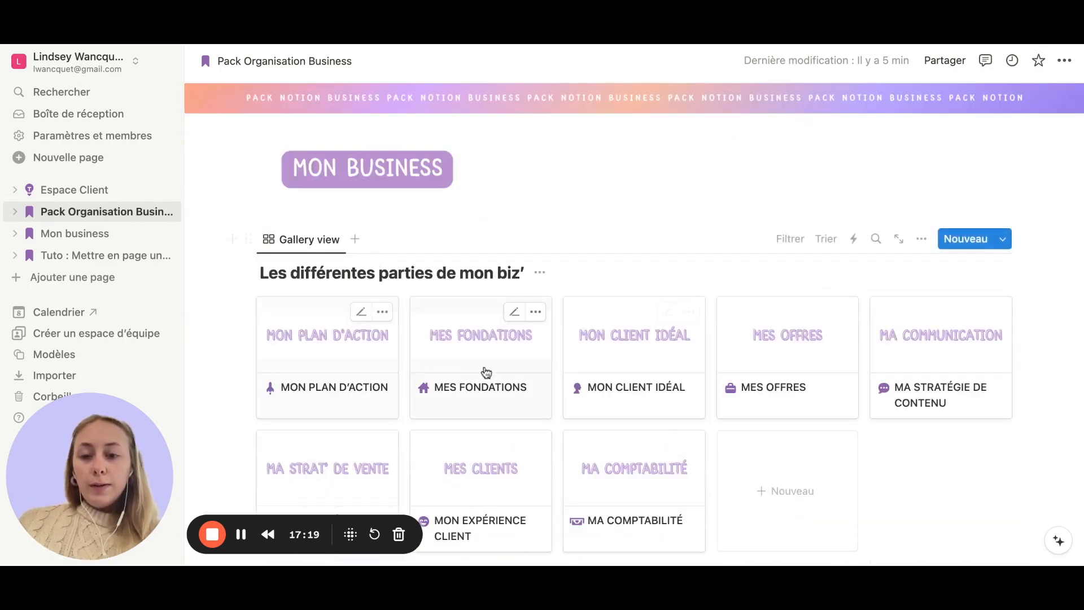
scroll(487, 375, down, 3)
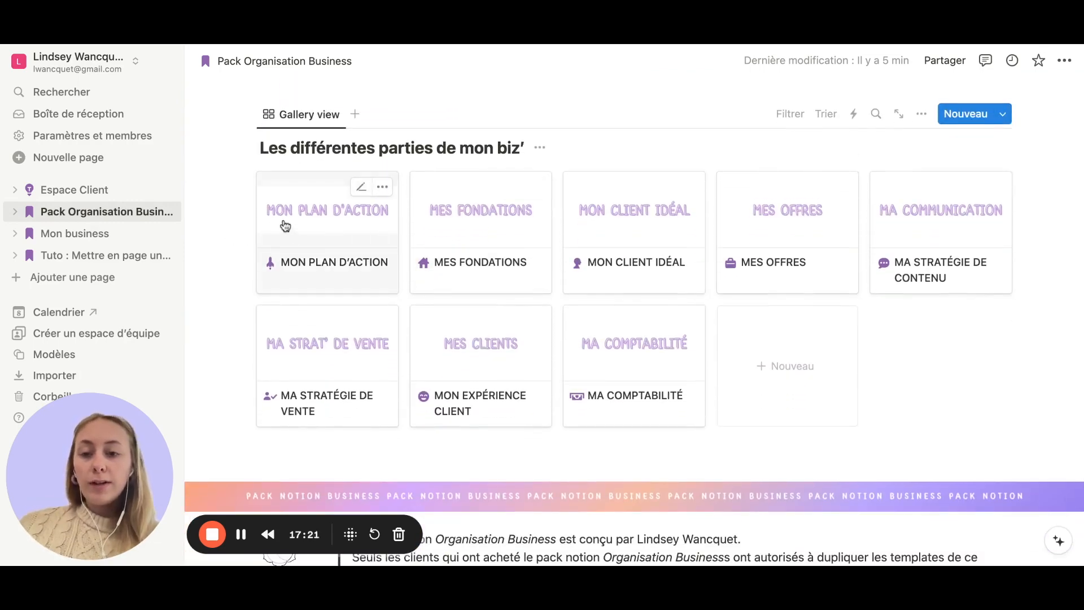
click(332, 246)
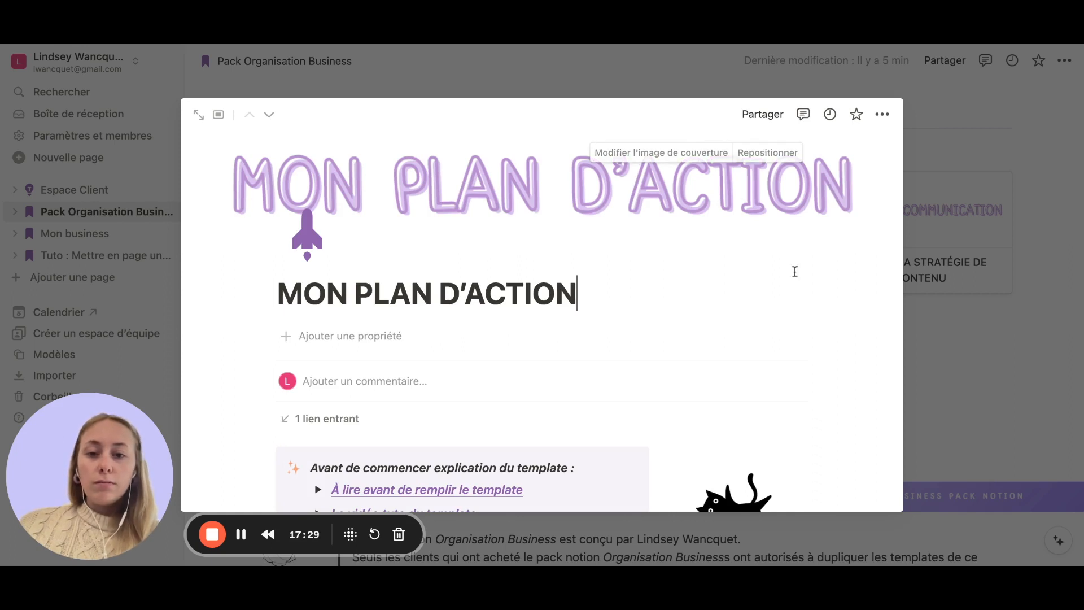
click(206, 121)
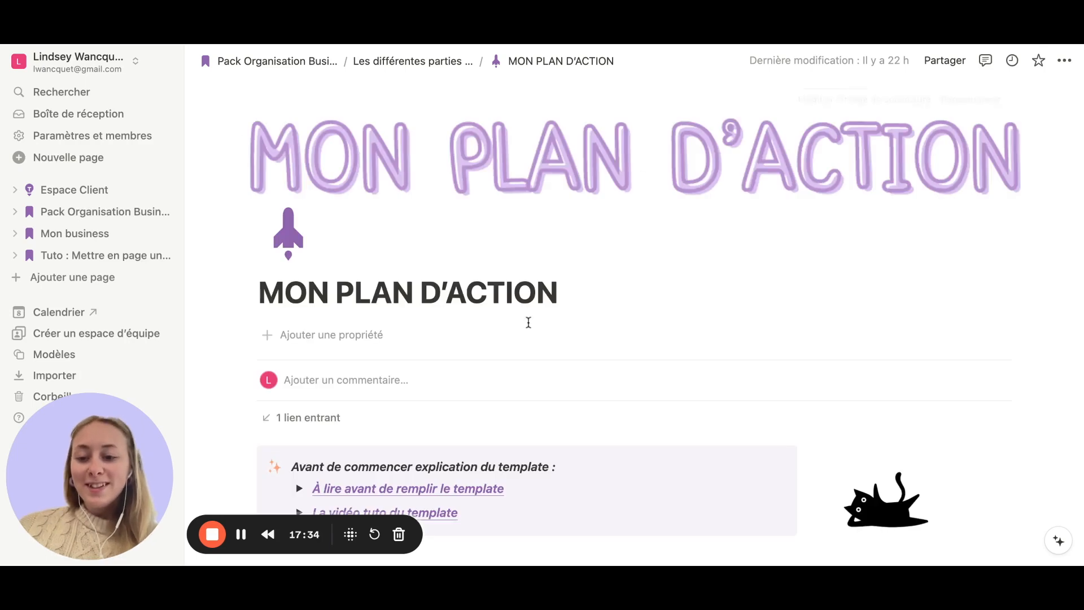
scroll(528, 322, down, 1)
scroll(529, 323, up, 1)
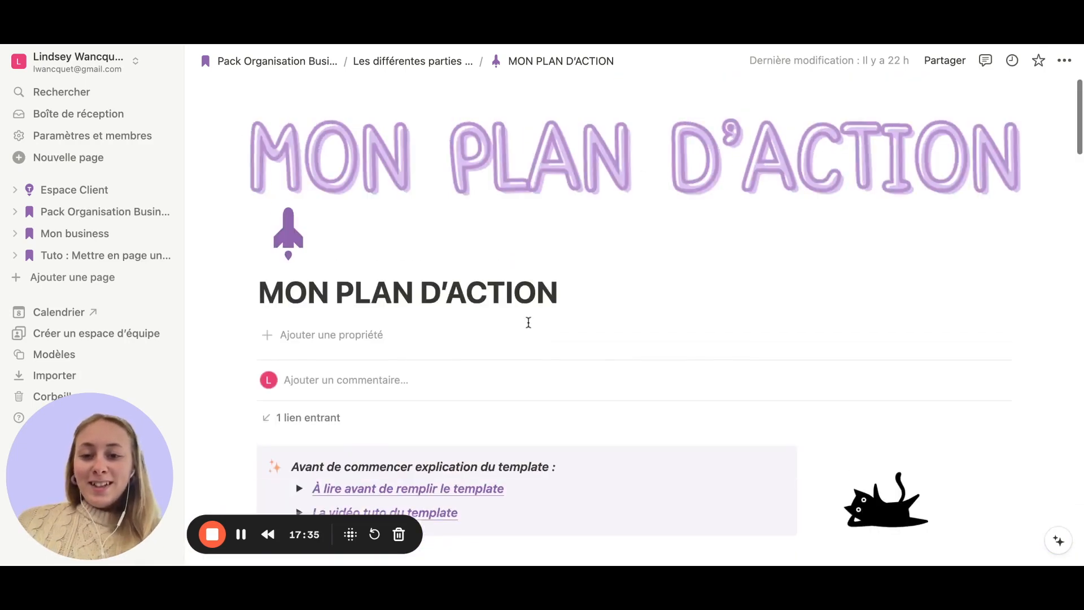
- In the layout settings of the "Les différentes parties de mon biz'" gallery, try disabling "Ajuster l'image" and re-enable it
click(432, 71)
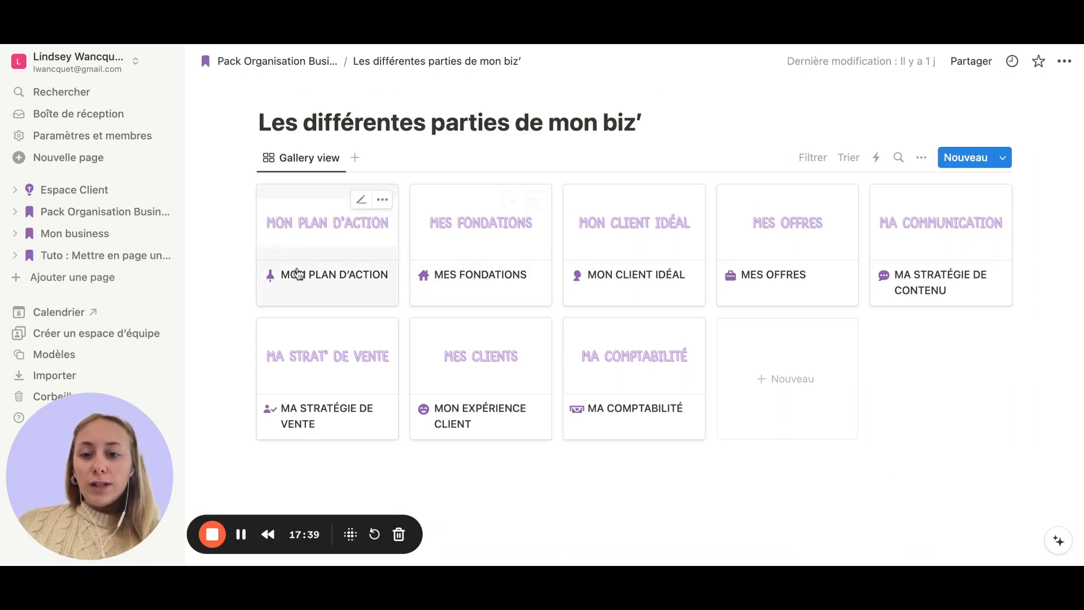
click(922, 158)
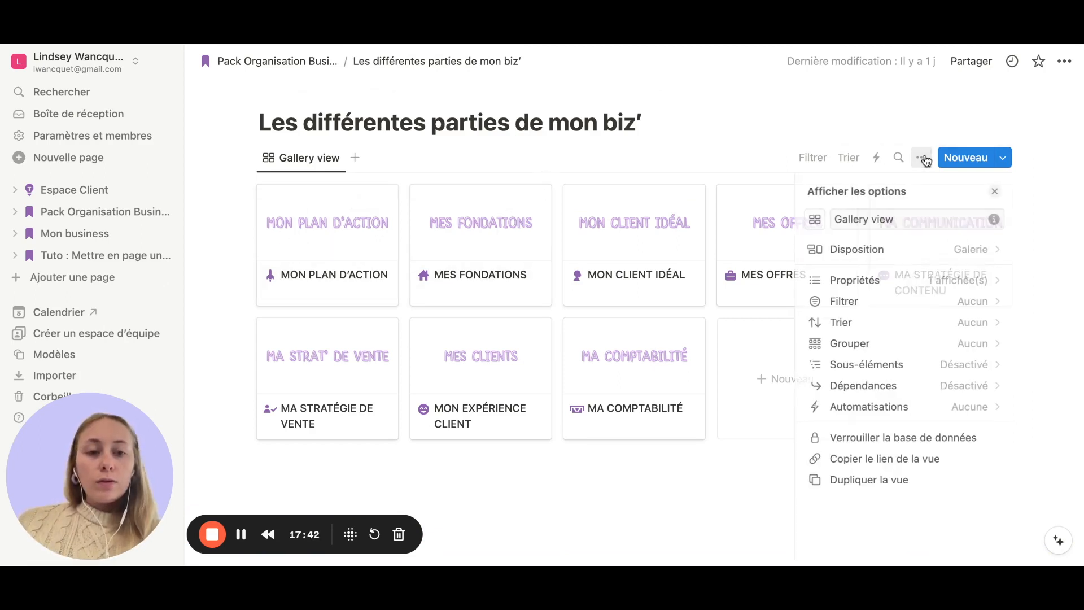
click(918, 253)
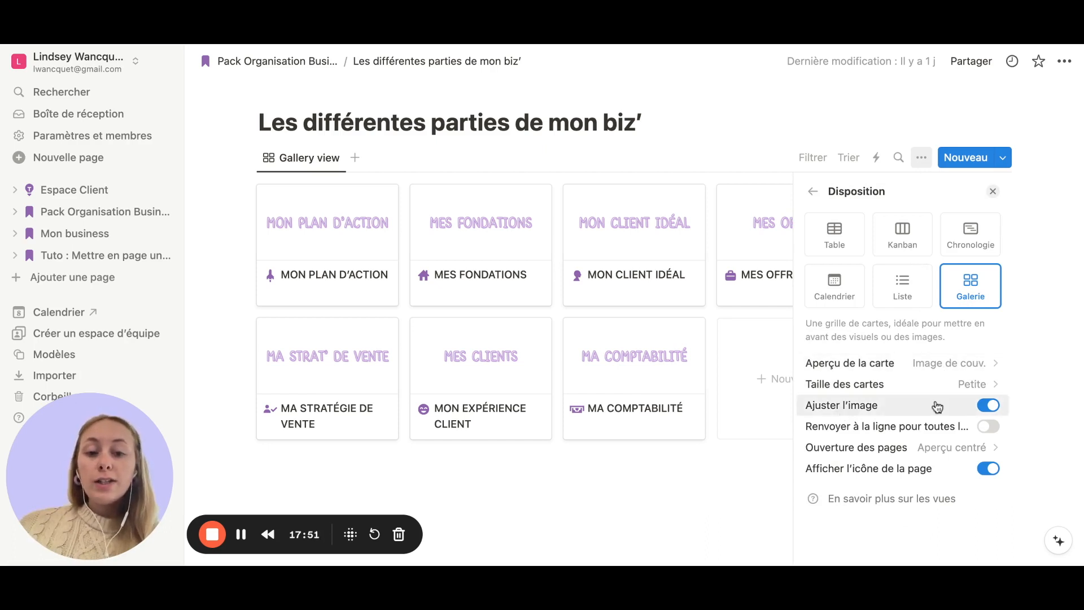
click(989, 407)
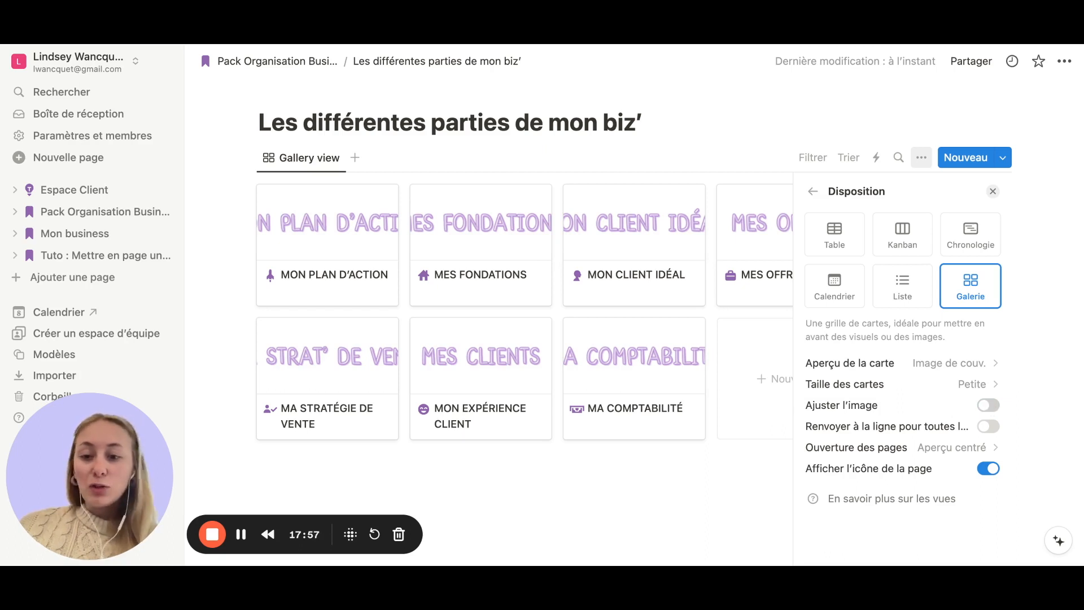
click(989, 405)
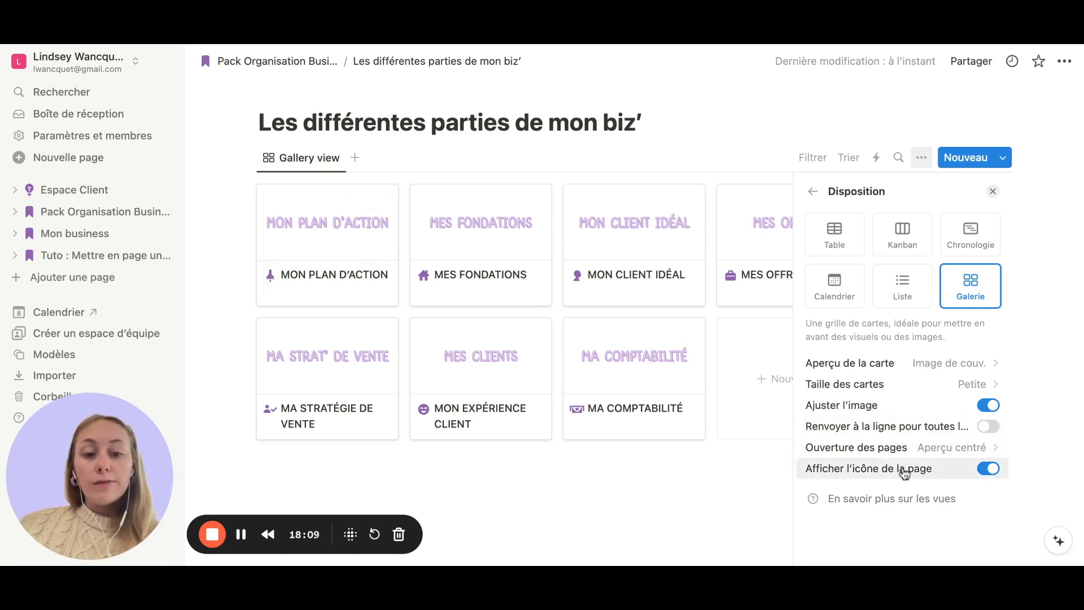
- Try hiding the page icons on the gallery cards, restore them and close the layout settings
click(990, 472)
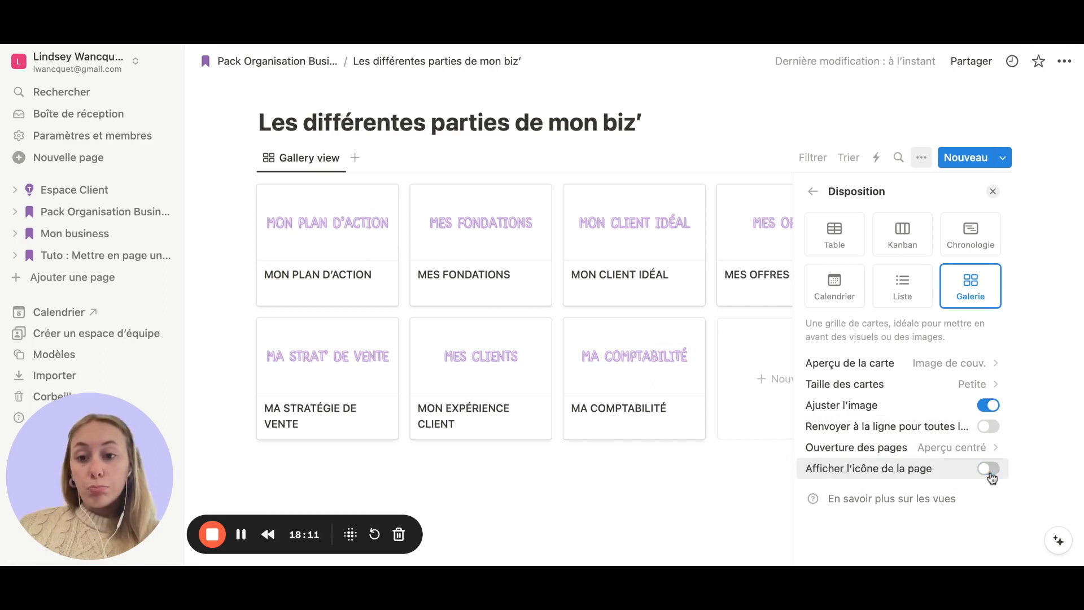
click(990, 472)
click(990, 472)
click(990, 472)
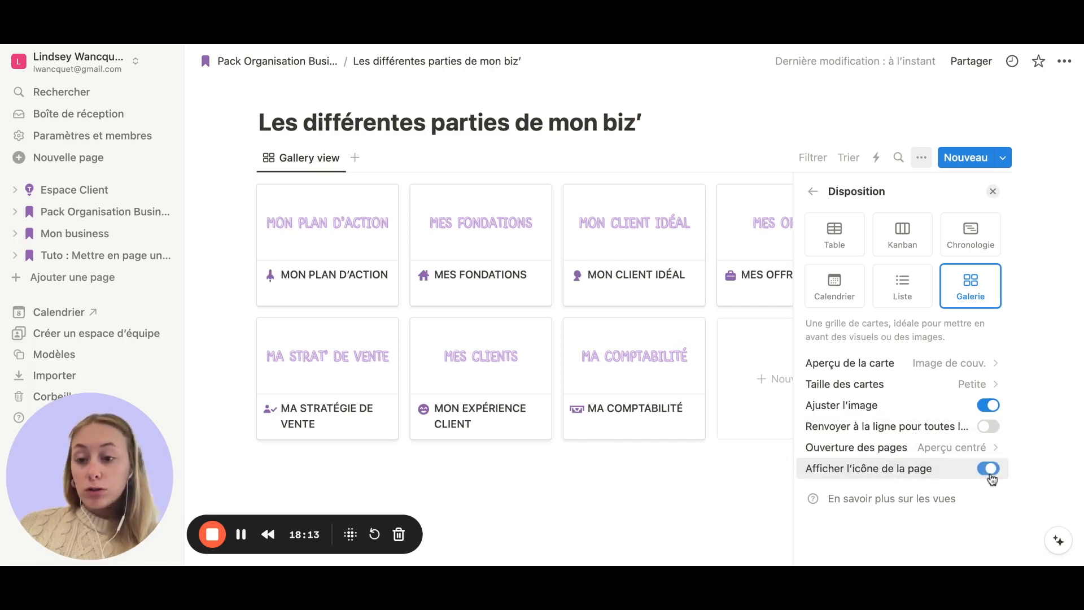
click(992, 191)
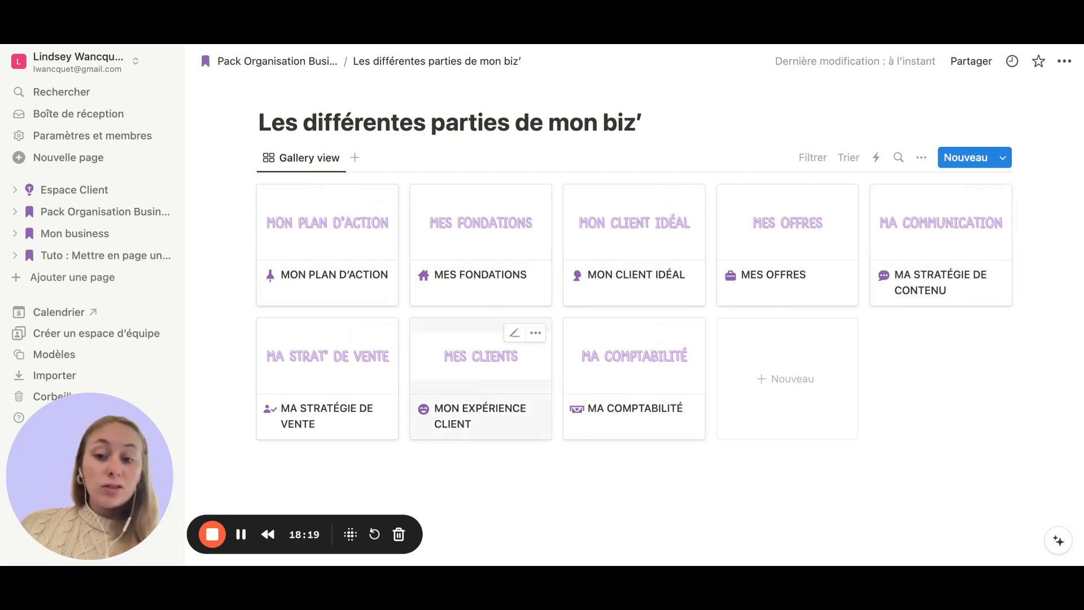
- Open the MON PLAN D'ACTION page in full and examine its cover, callouts, separator banner and section title images
click(303, 244)
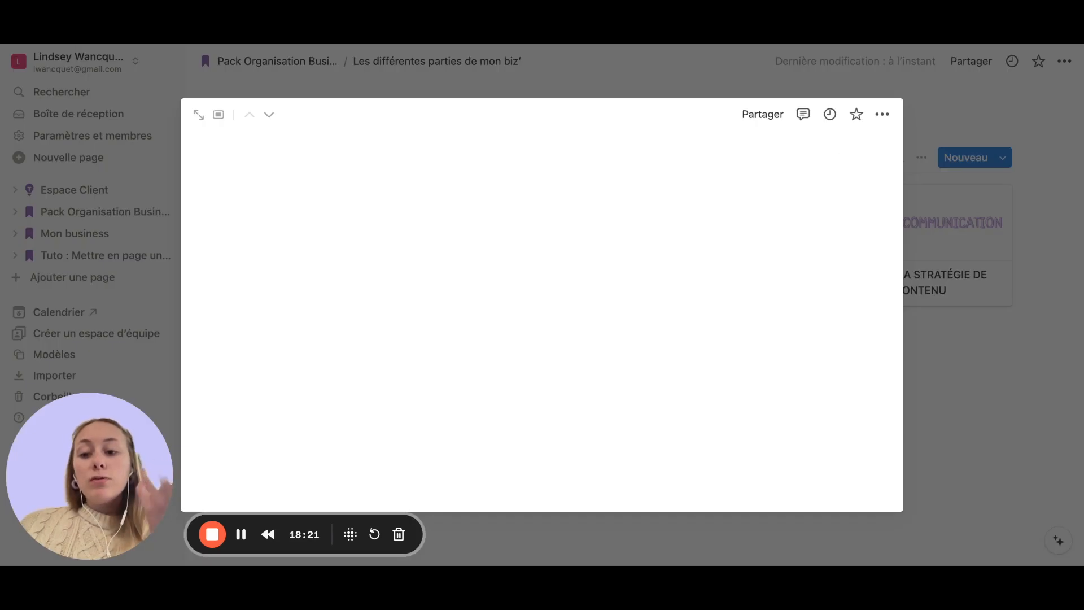
click(199, 120)
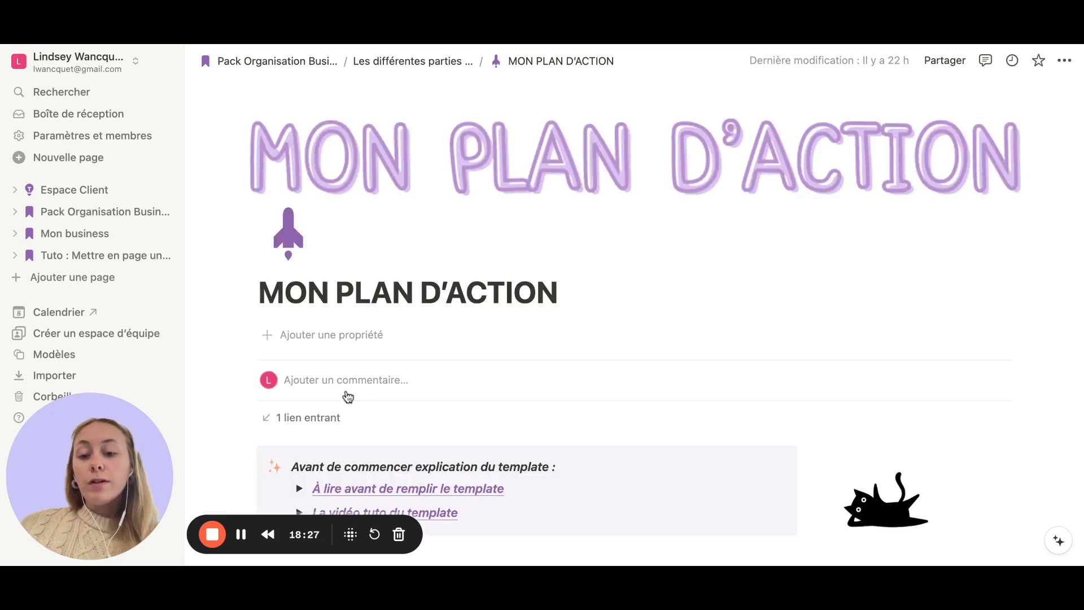
scroll(348, 396, down, 2)
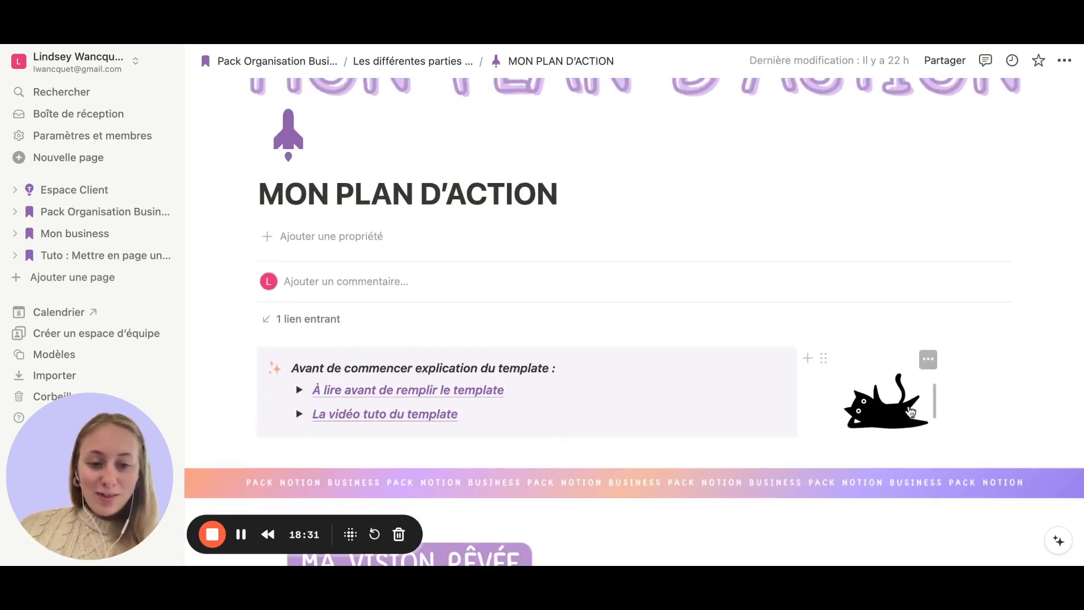
scroll(694, 400, down, 3)
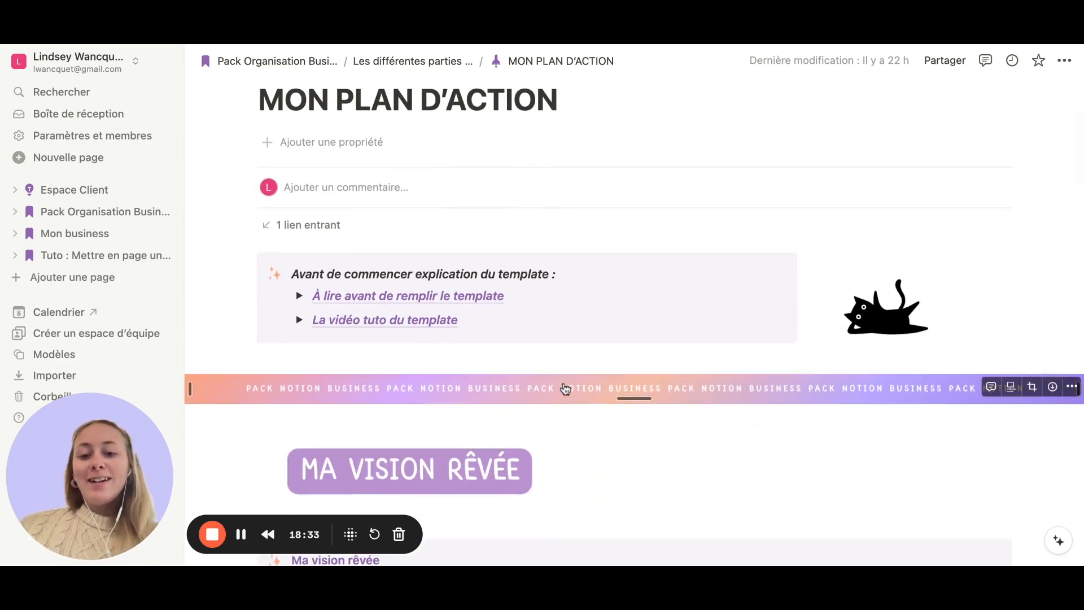
scroll(443, 479, down, 3)
scroll(444, 481, down, 4)
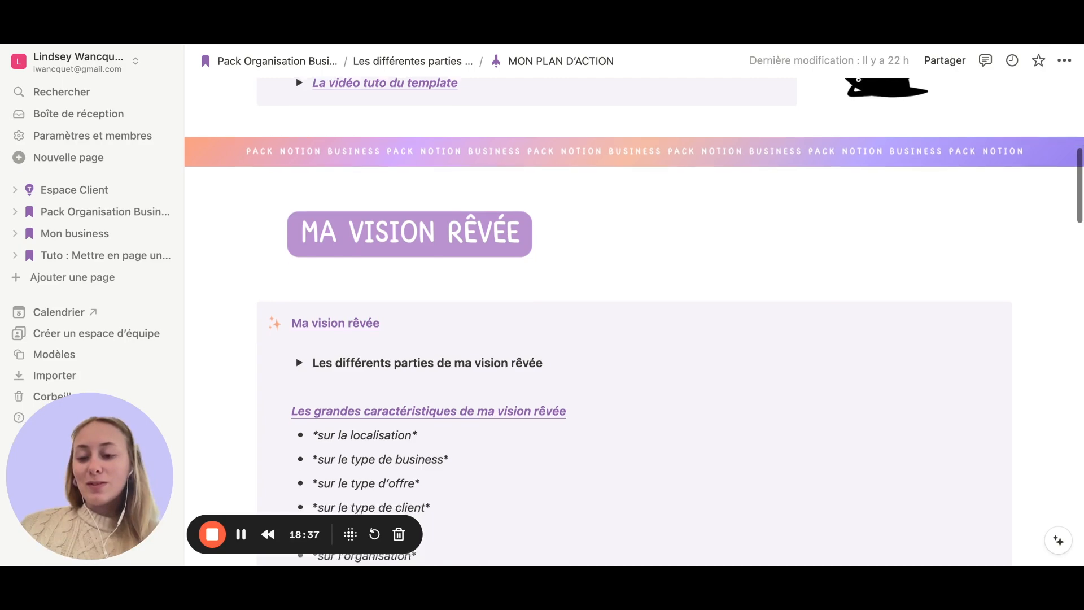
click(299, 344)
click(299, 343)
scroll(296, 347, down, 7)
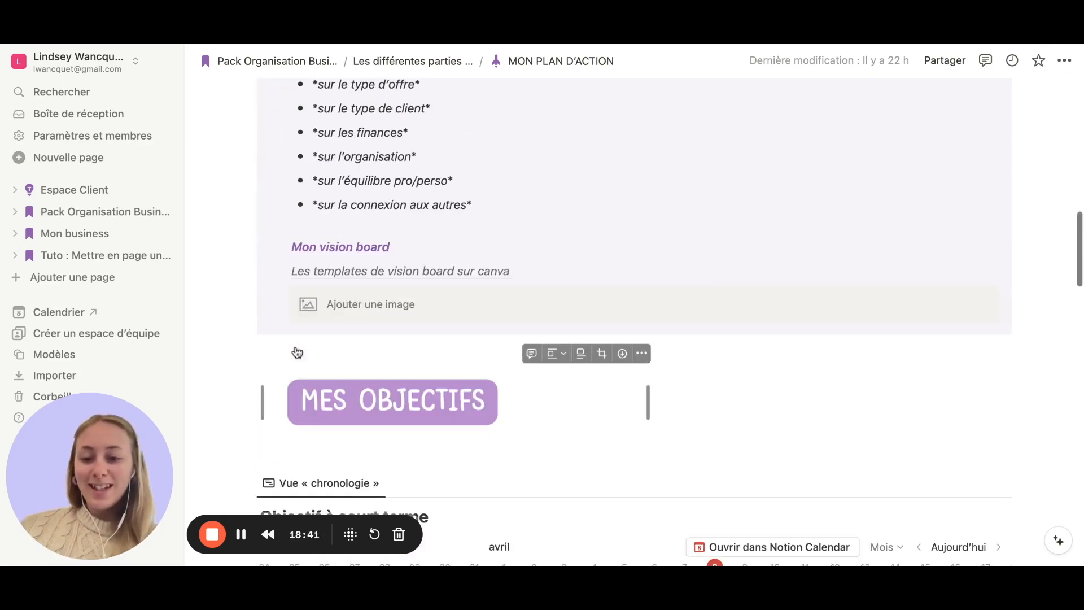
scroll(296, 350, up, 9)
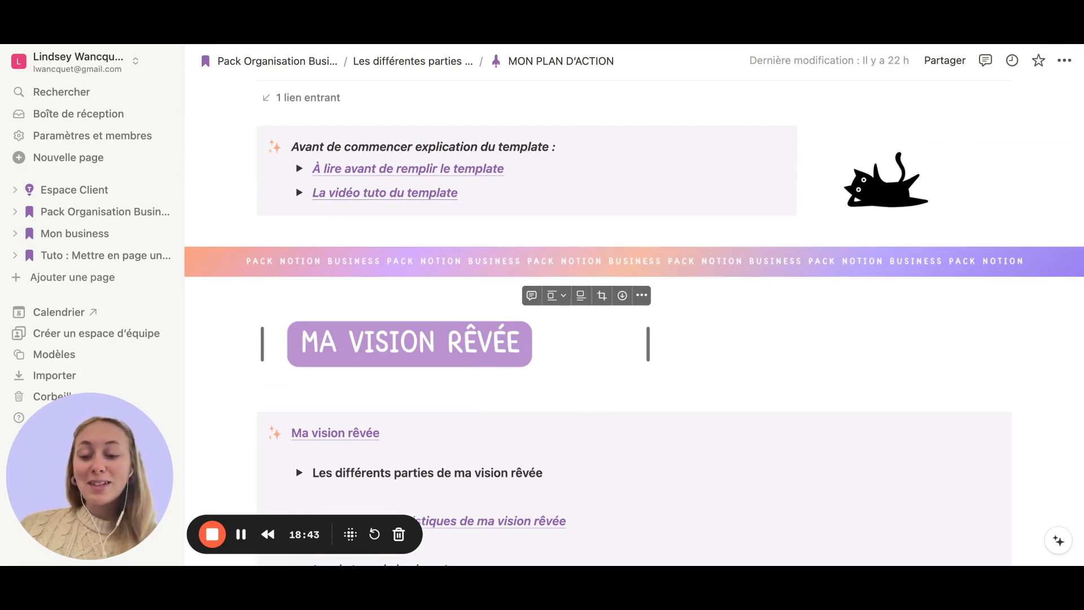
scroll(396, 344, up, 5)
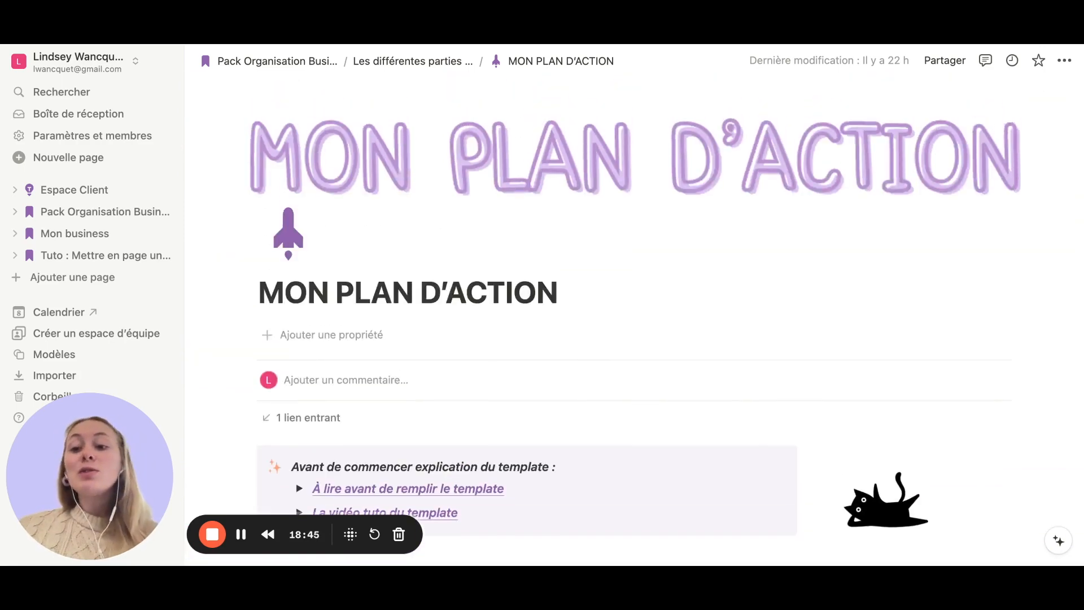